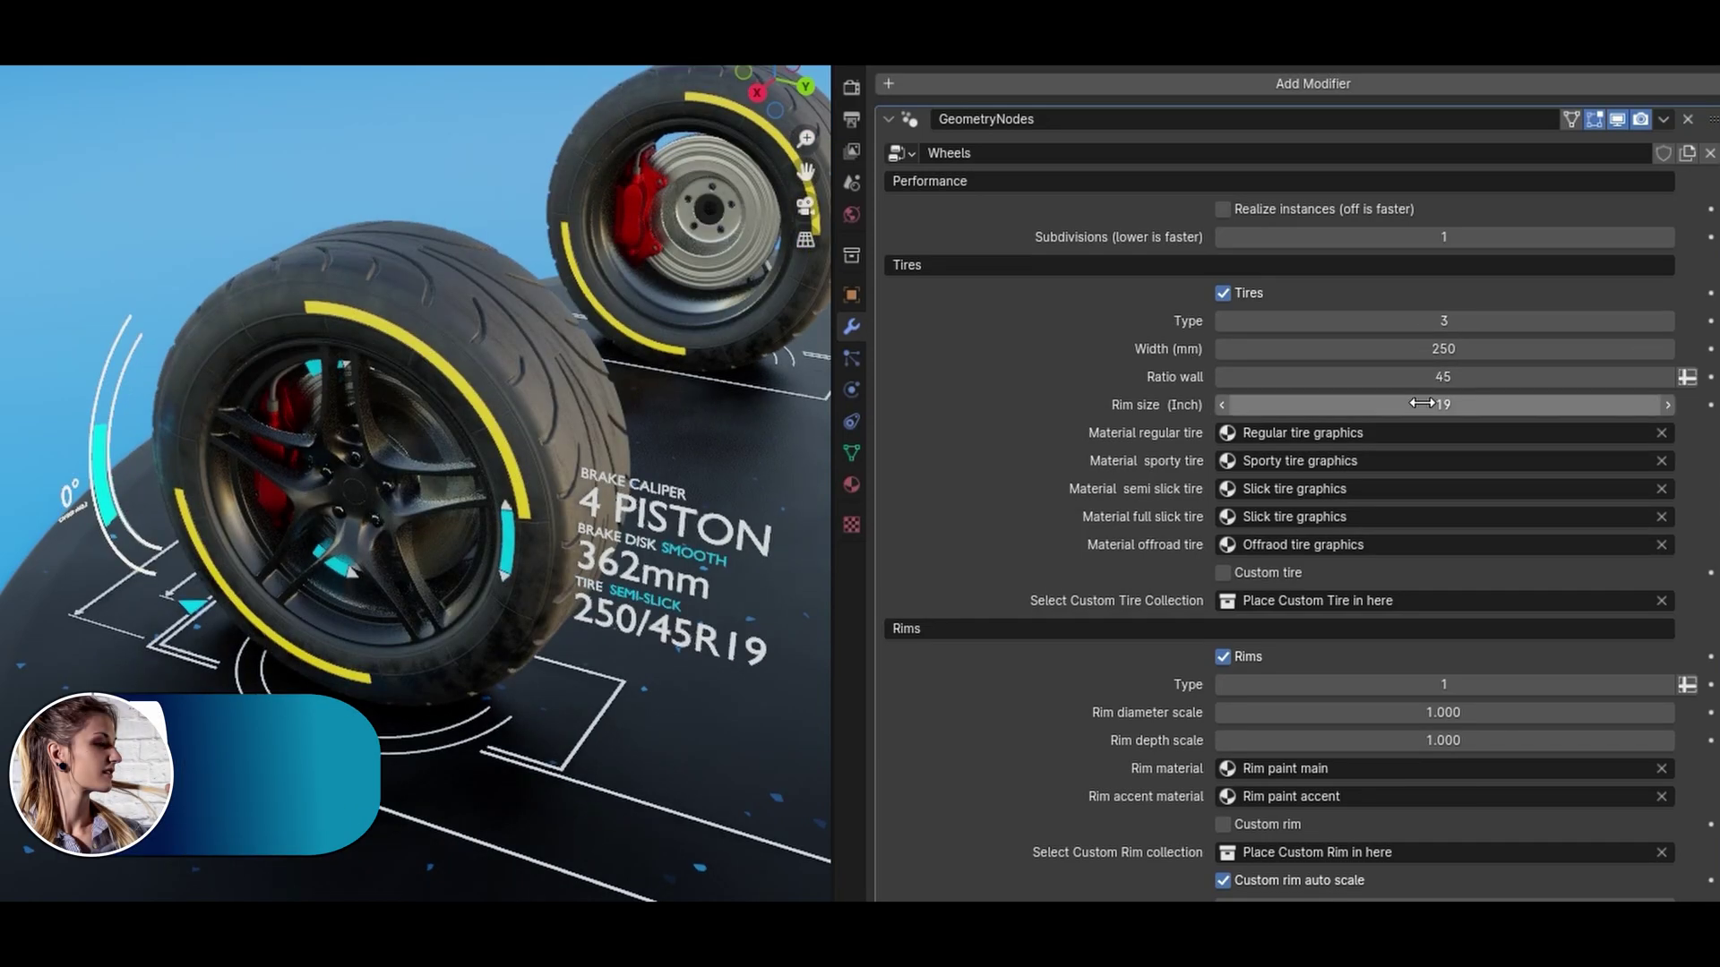
Set the rim size to 18 inches and make the tire the offroad type 5
{"action": "left_click_drag", "start_coordinate": [1421, 404], "coordinate": [1411, 404]}
{"action": "left_click", "coordinate": [1668, 321]}
{"action": "left_click", "coordinate": [1667, 320]}
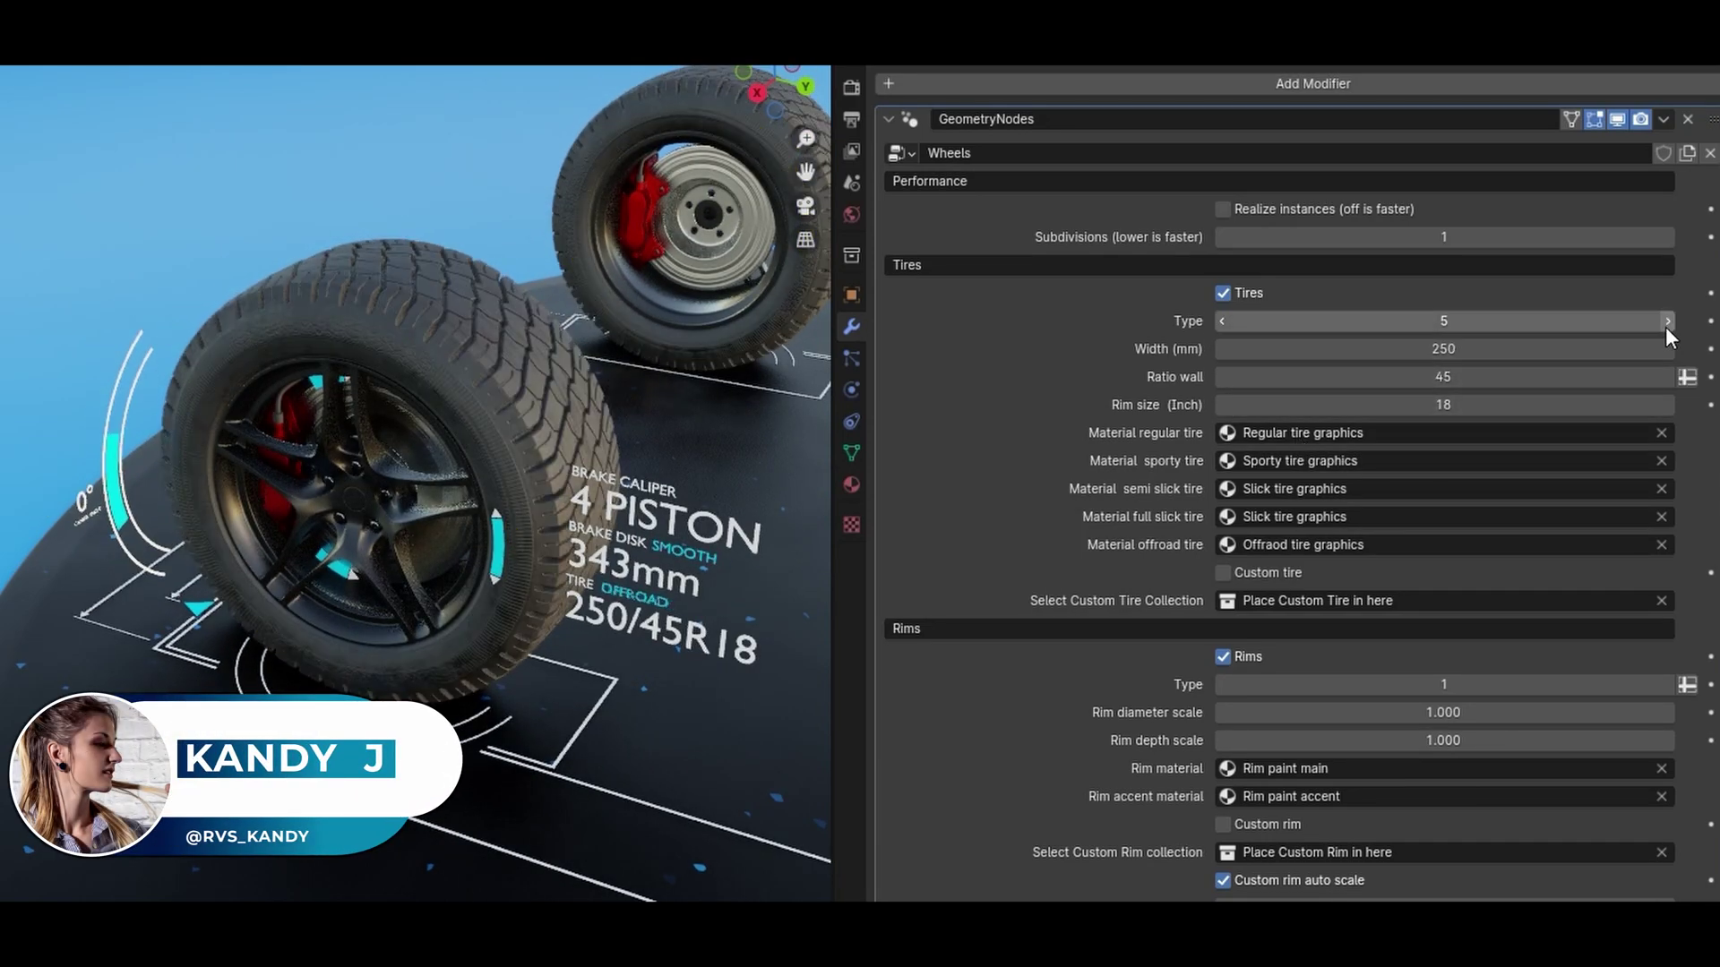
{"action": "scroll", "coordinate": [1664, 327], "scroll_direction": "down", "scroll_amount": 4}
Step the rim design up to type 17 and the brake disk type to 3
{"action": "left_click", "coordinate": [1668, 552]}
{"action": "left_click", "coordinate": [1668, 553]}
{"action": "left_click", "coordinate": [1668, 553]}
{"action": "left_click", "coordinate": [1668, 553]}
{"action": "left_click", "coordinate": [1668, 552]}
{"action": "left_click", "coordinate": [1668, 552]}
{"action": "left_click", "coordinate": [1668, 553]}
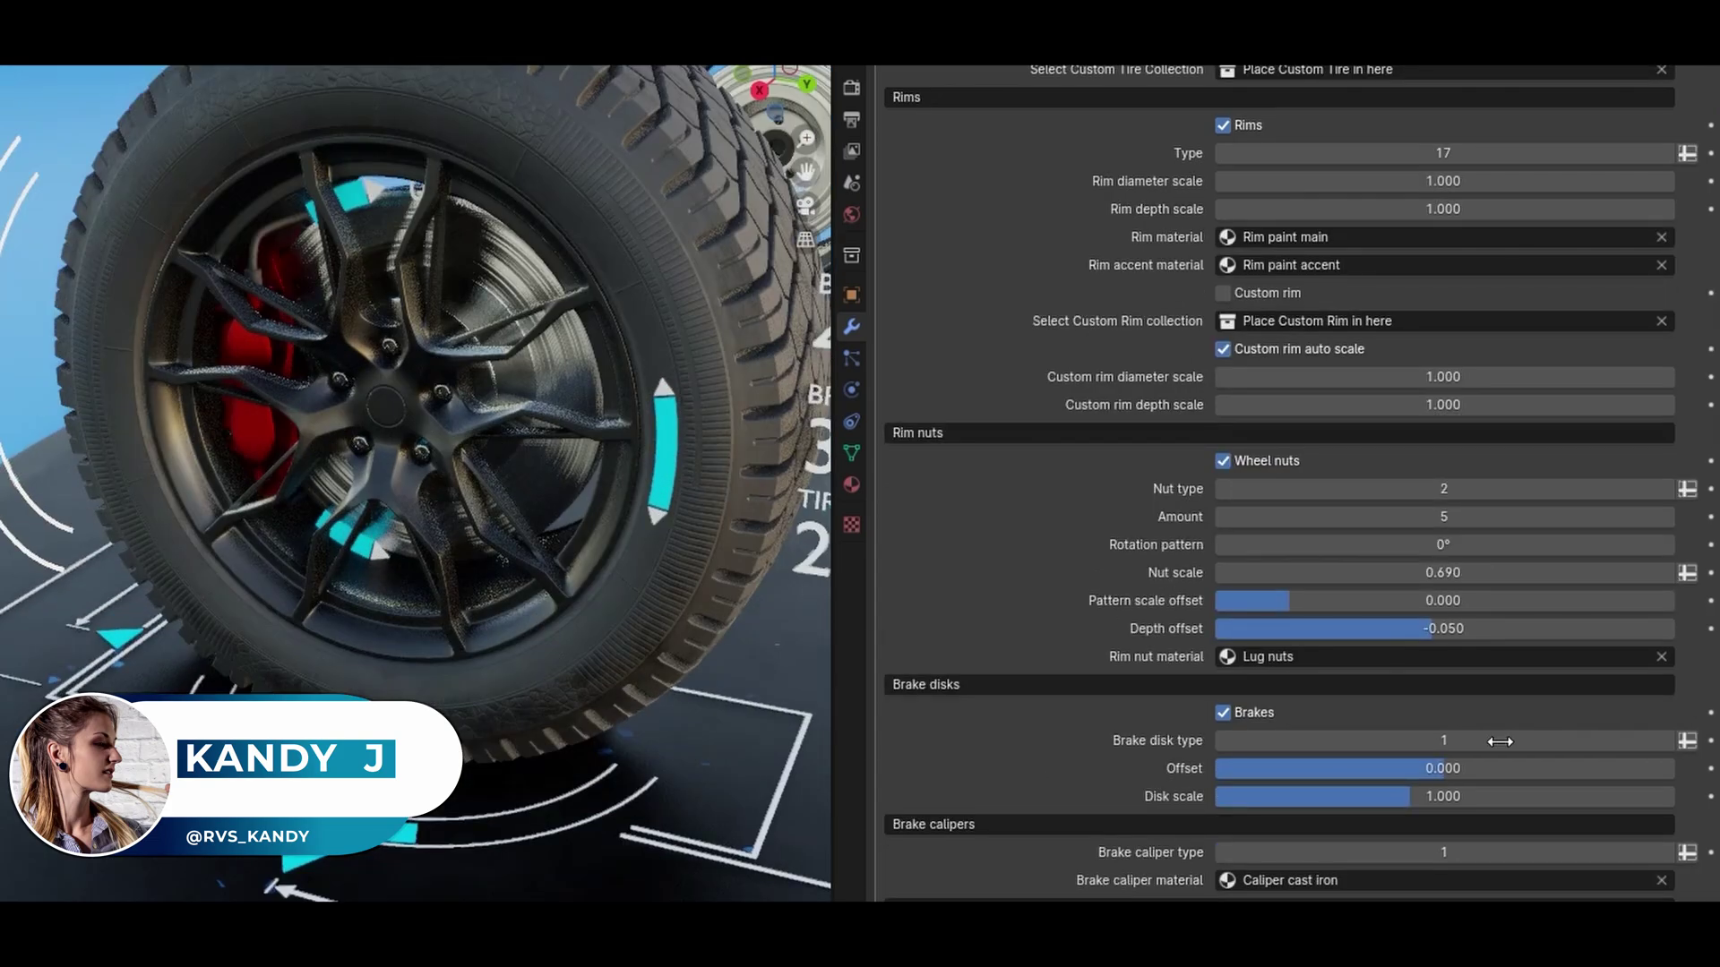
{"action": "left_click", "coordinate": [1668, 741]}
{"action": "left_click", "coordinate": [1668, 741]}
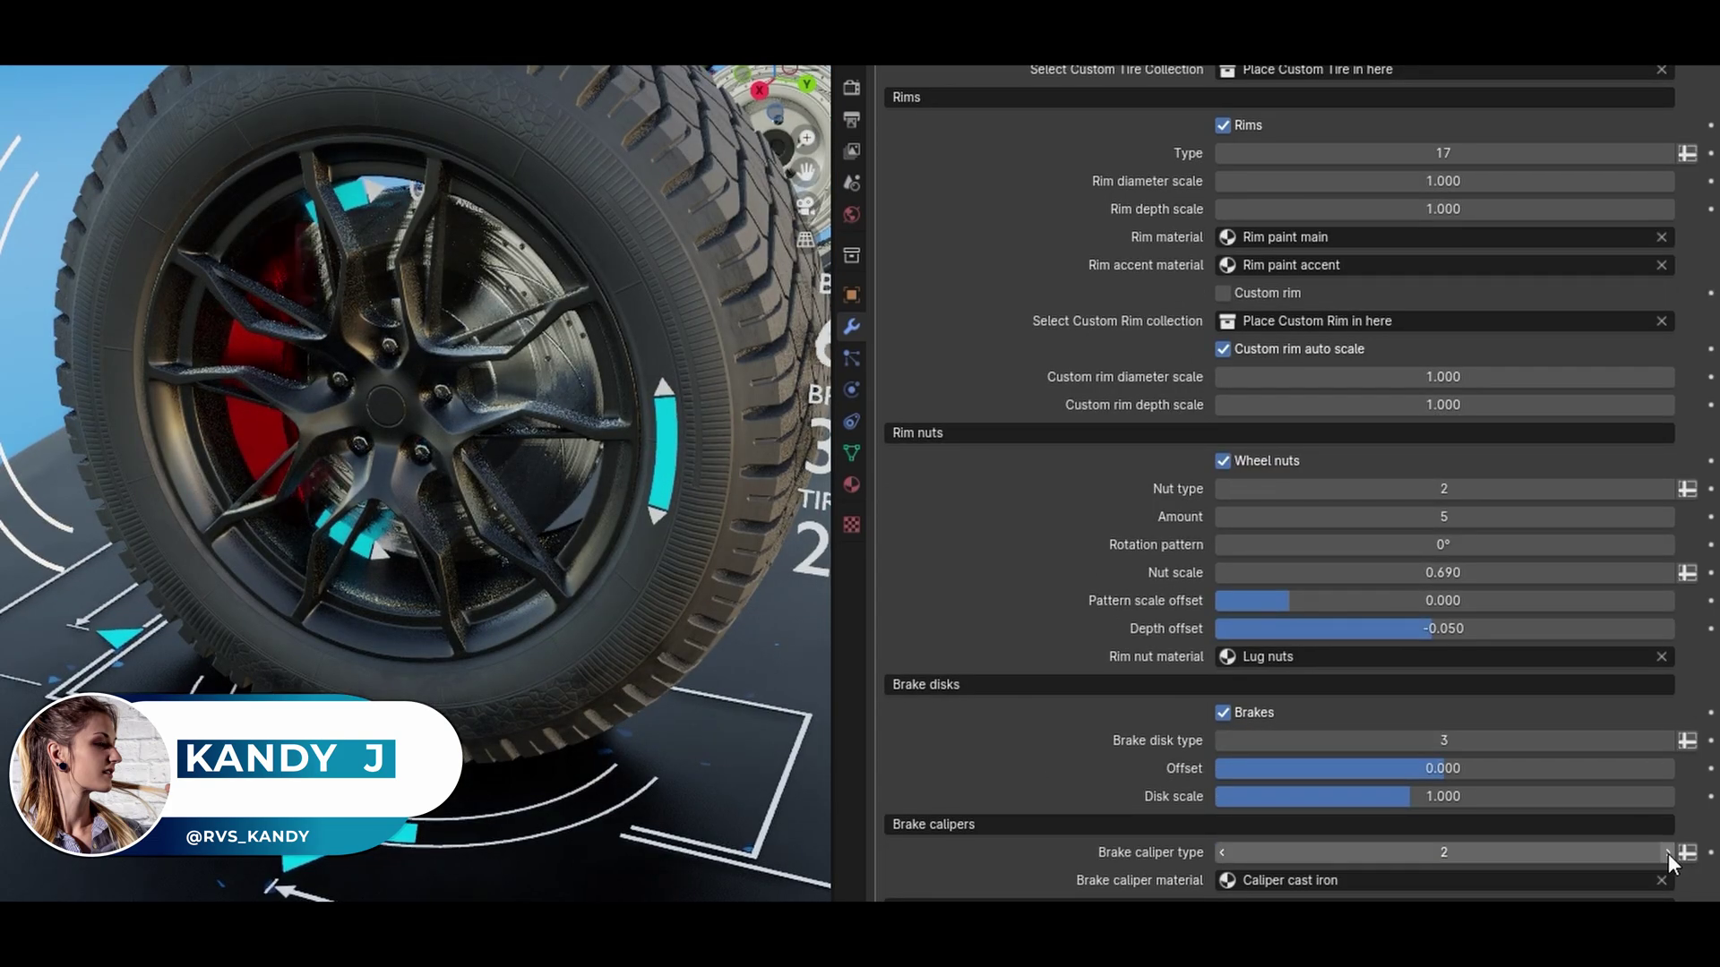
{"action": "scroll", "coordinate": [568, 641], "scroll_direction": "down", "scroll_amount": 3}
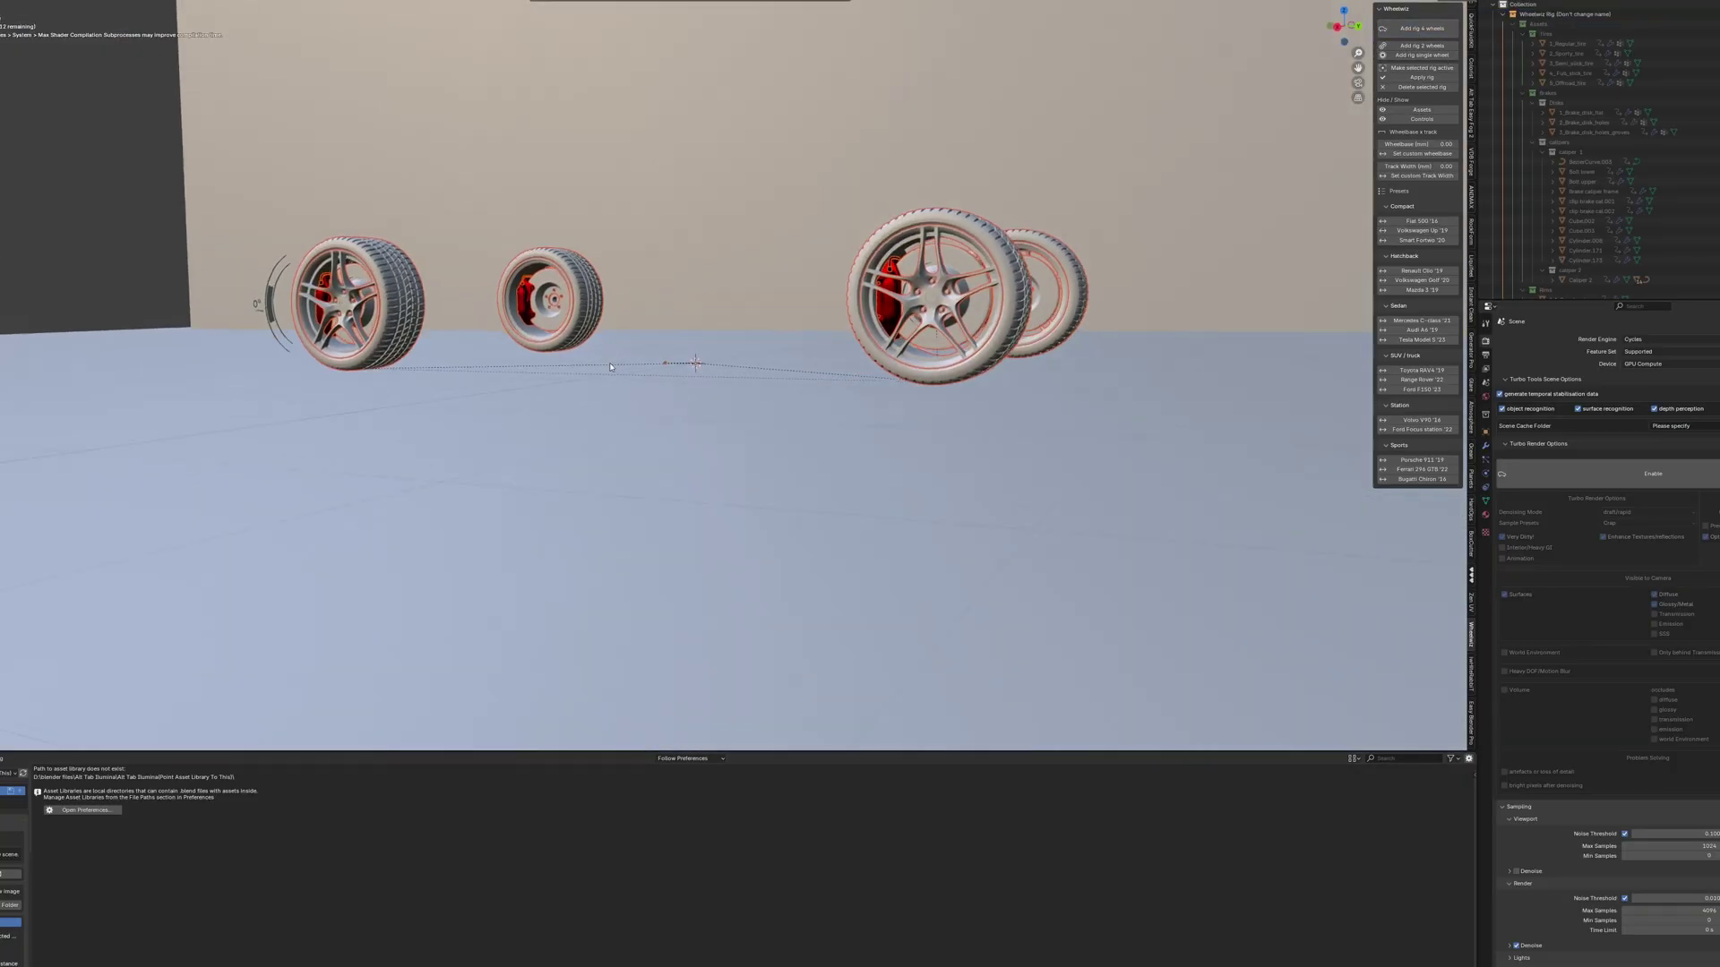
Orbit the view around the wheel rig and apply a first car preset
{"action": "middle_click_drag", "start_coordinate": [610, 367], "coordinate": [1502, 126]}
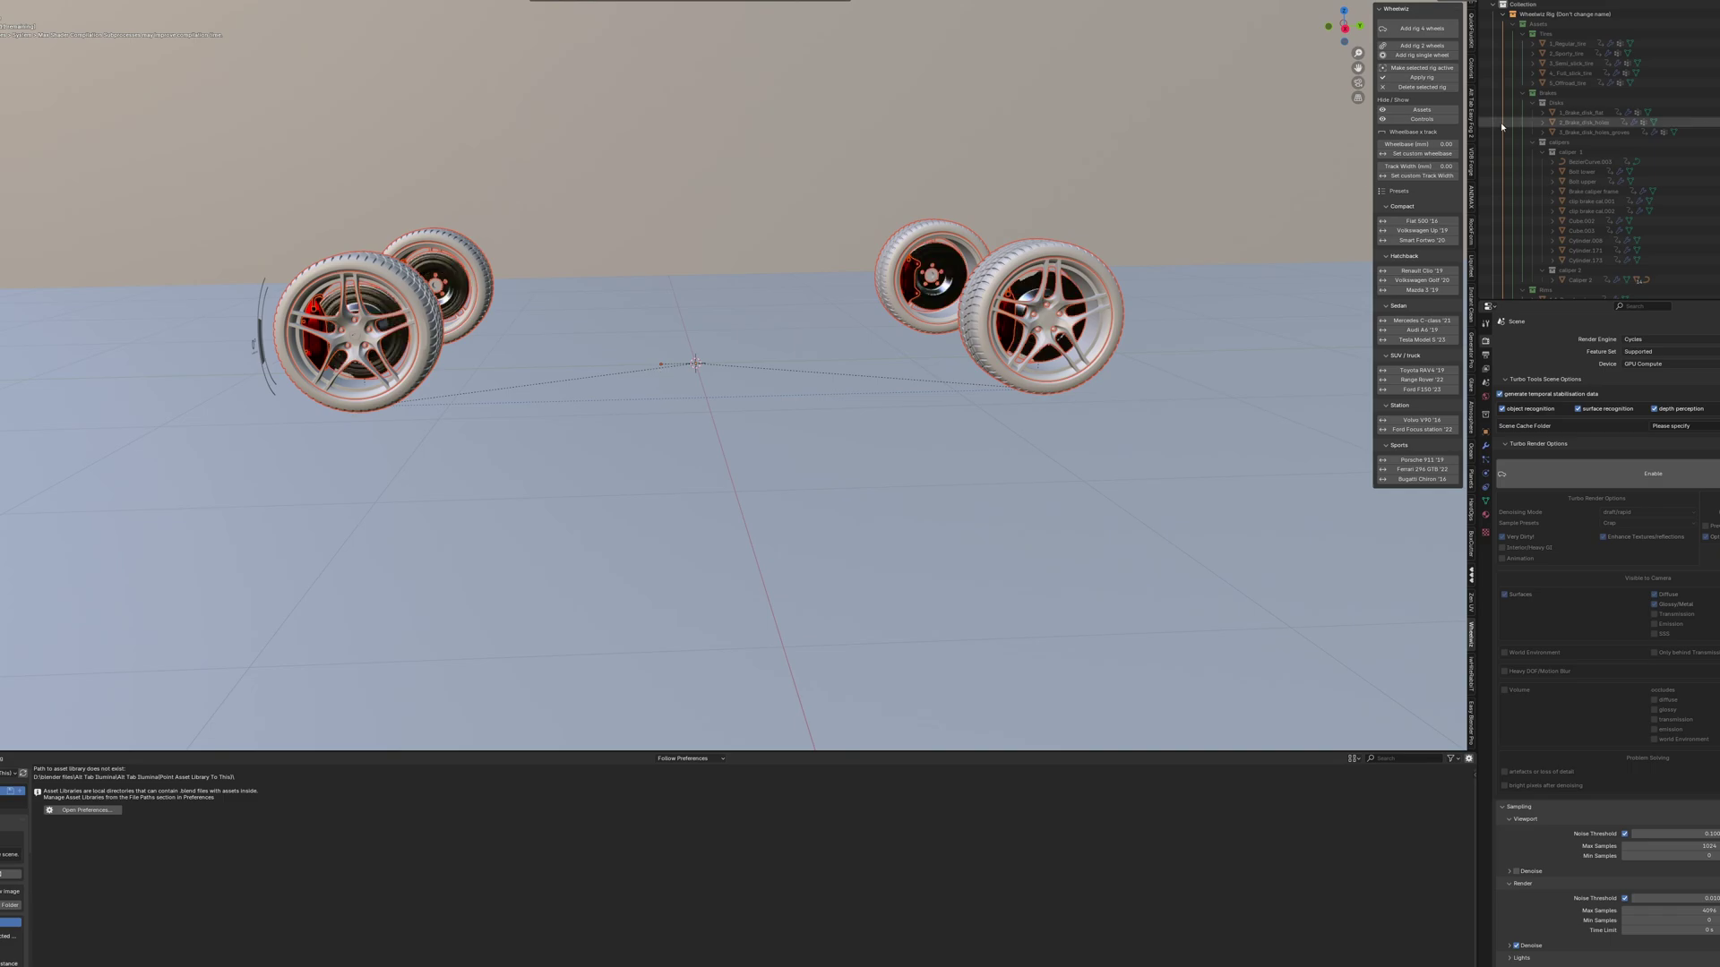
{"action": "middle_click_drag", "start_coordinate": [392, 325], "coordinate": [417, 304]}
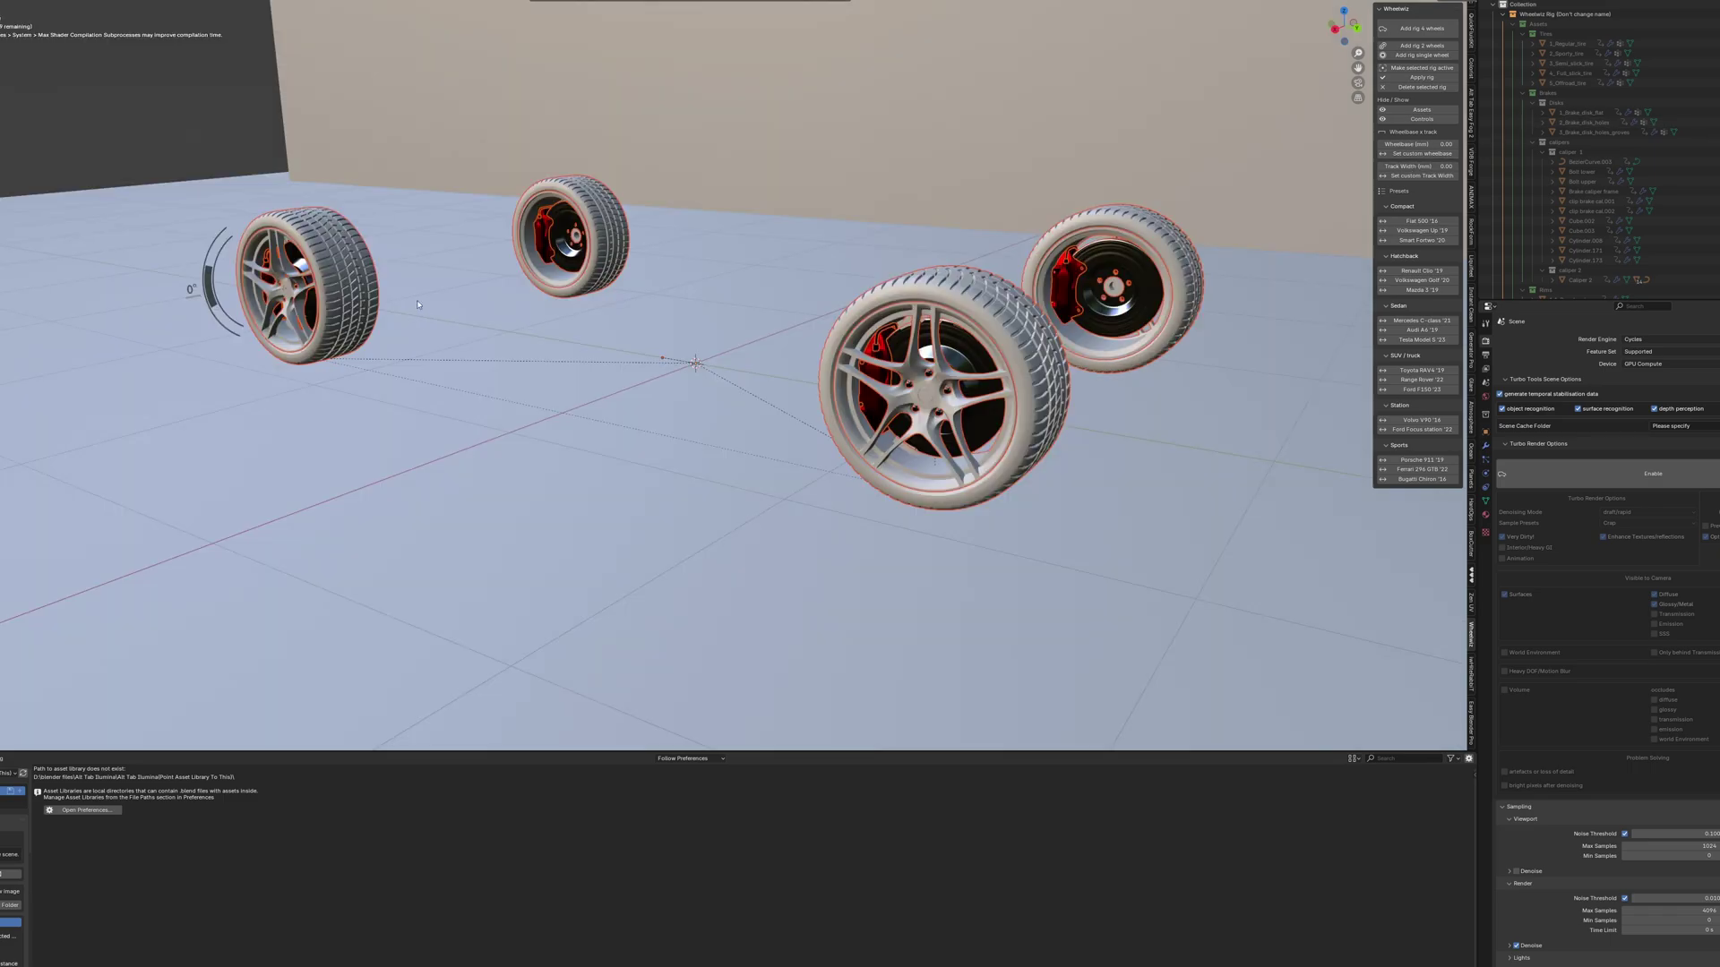
{"action": "middle_click_drag", "start_coordinate": [573, 267], "coordinate": [784, 329]}
{"action": "scroll", "coordinate": [1170, 309], "scroll_direction": "up", "scroll_amount": 4}
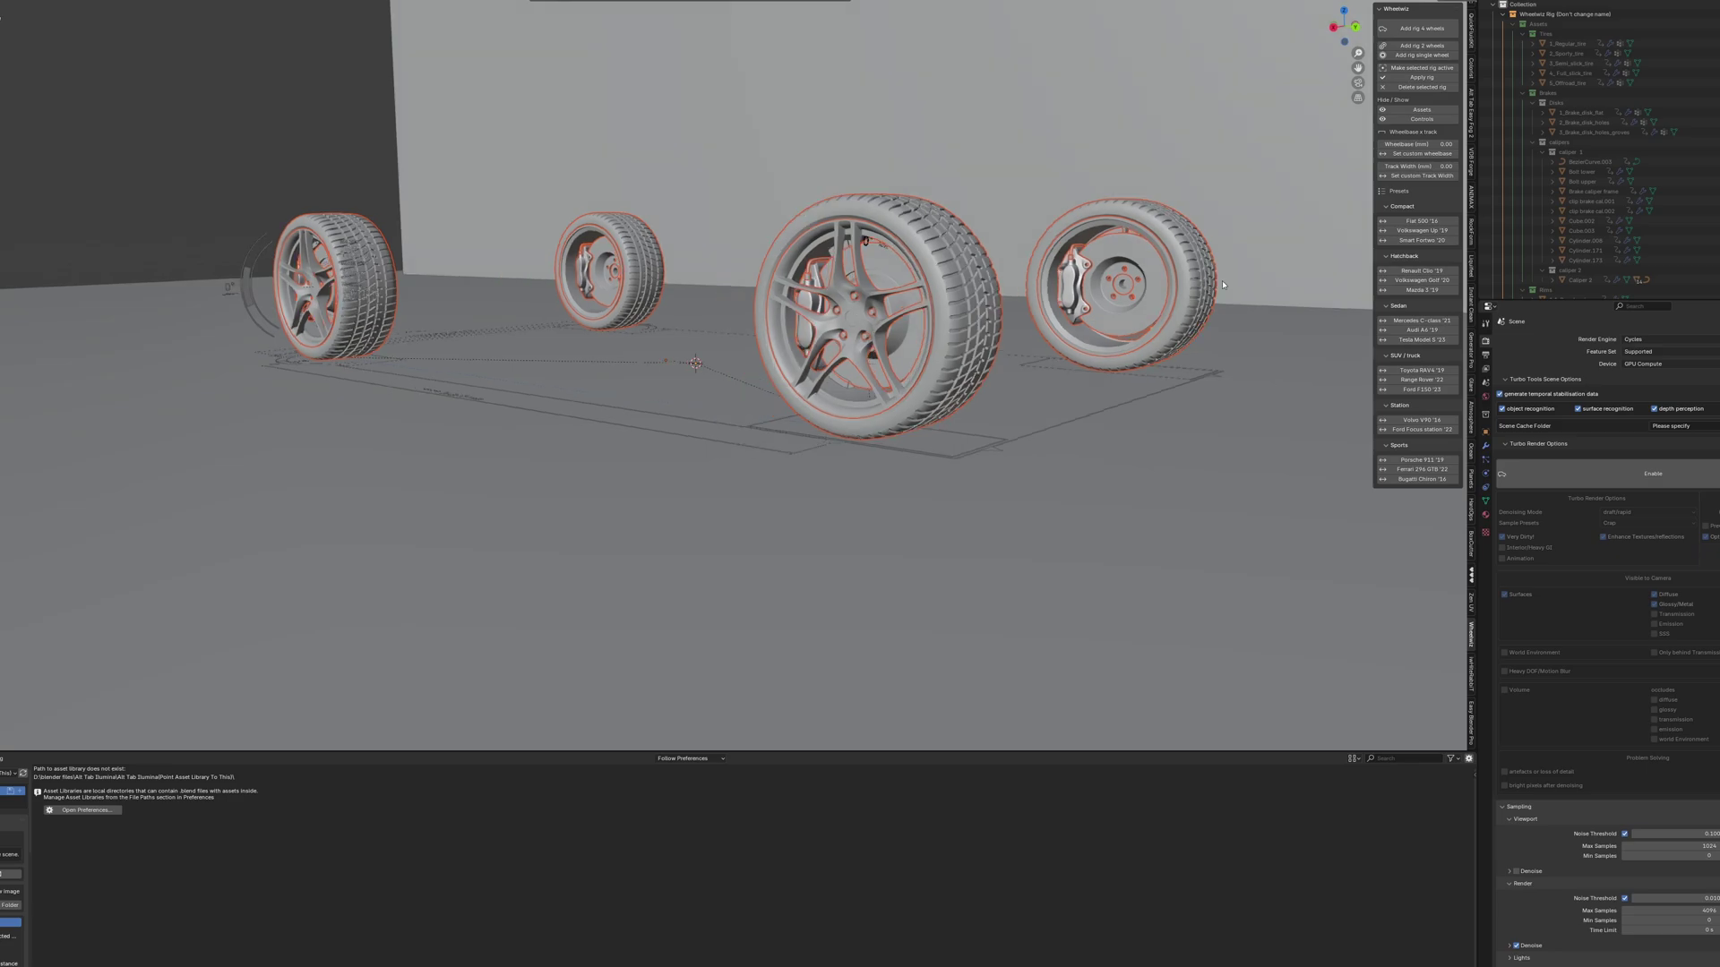
{"action": "left_click", "coordinate": [1410, 231]}
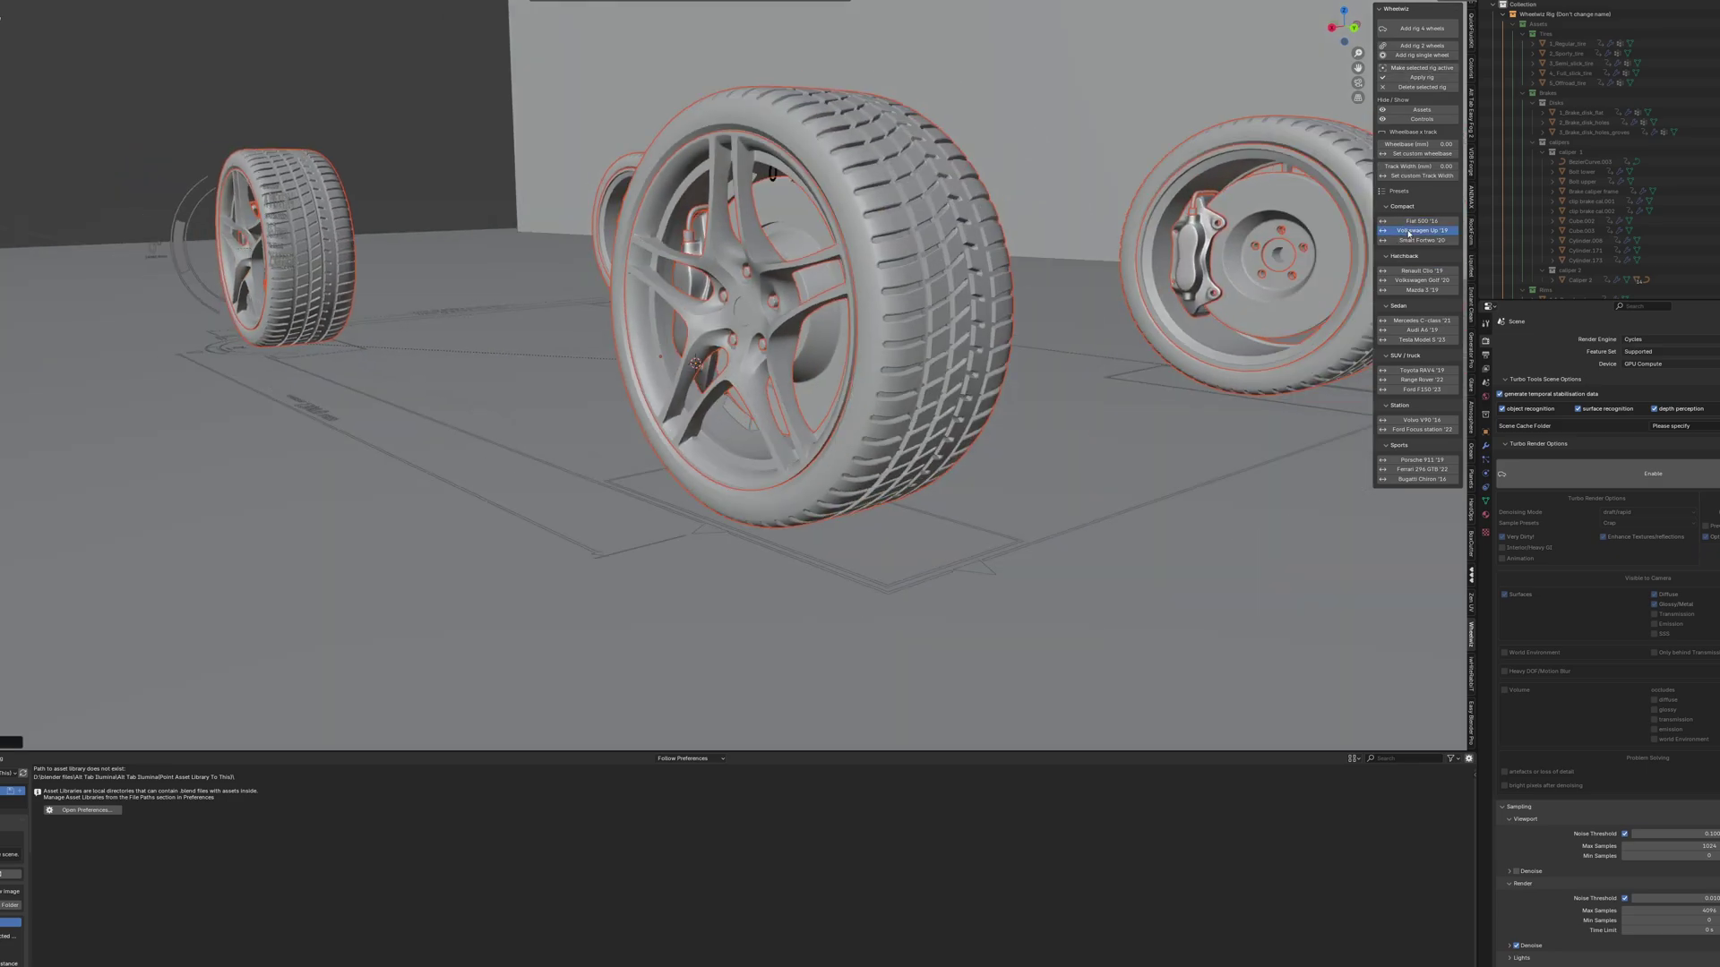
Apply the Audi A6 '19, Fiat 500 '16, then a 2960 mm wheelbase car preset
{"action": "middle_click_drag", "start_coordinate": [1289, 350], "coordinate": [1174, 399]}
{"action": "left_click", "coordinate": [1402, 331]}
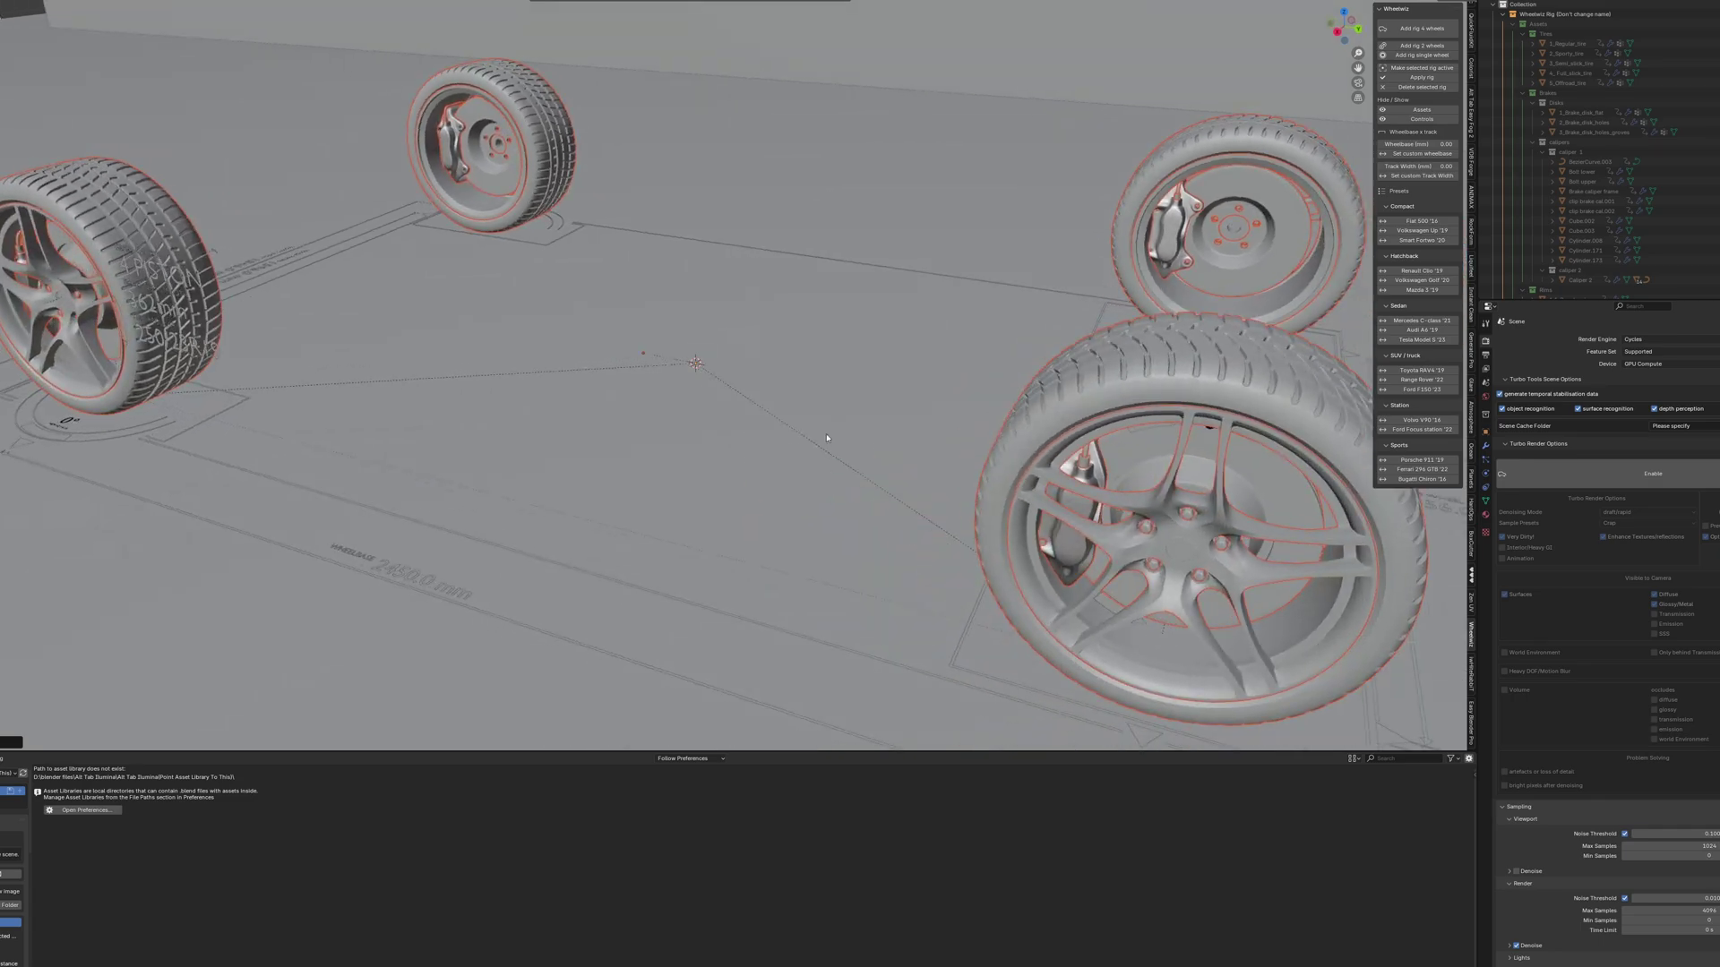
{"action": "left_click", "coordinate": [1425, 222]}
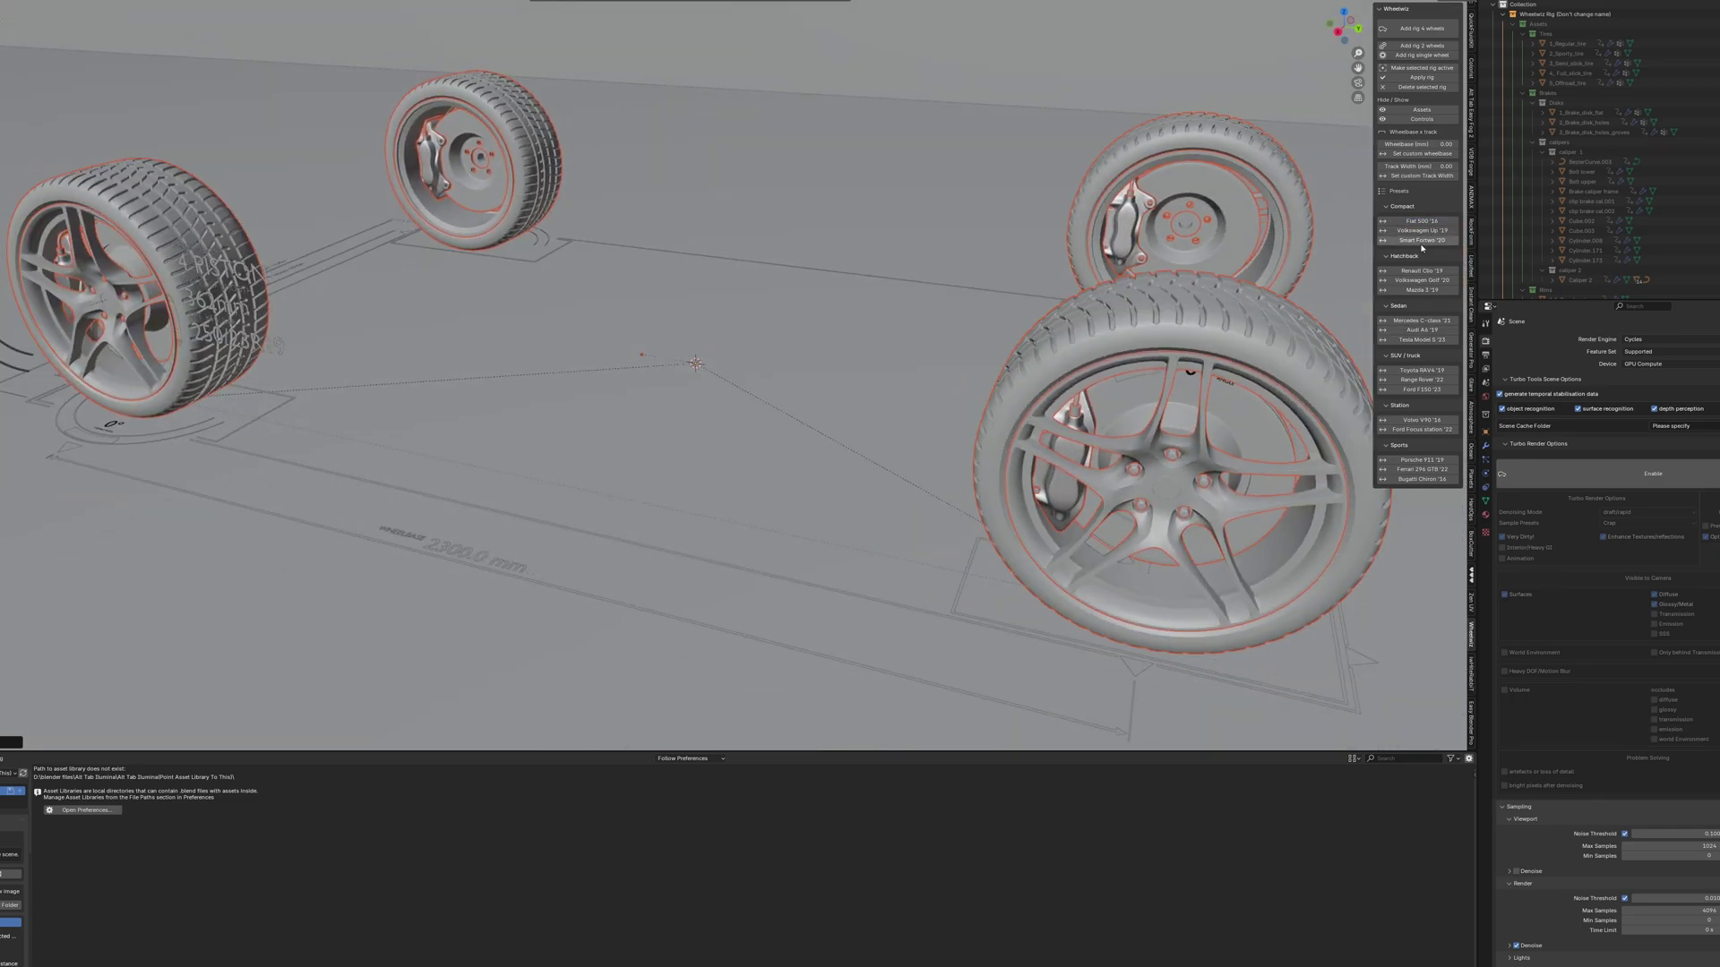
{"action": "left_click", "coordinate": [1421, 370]}
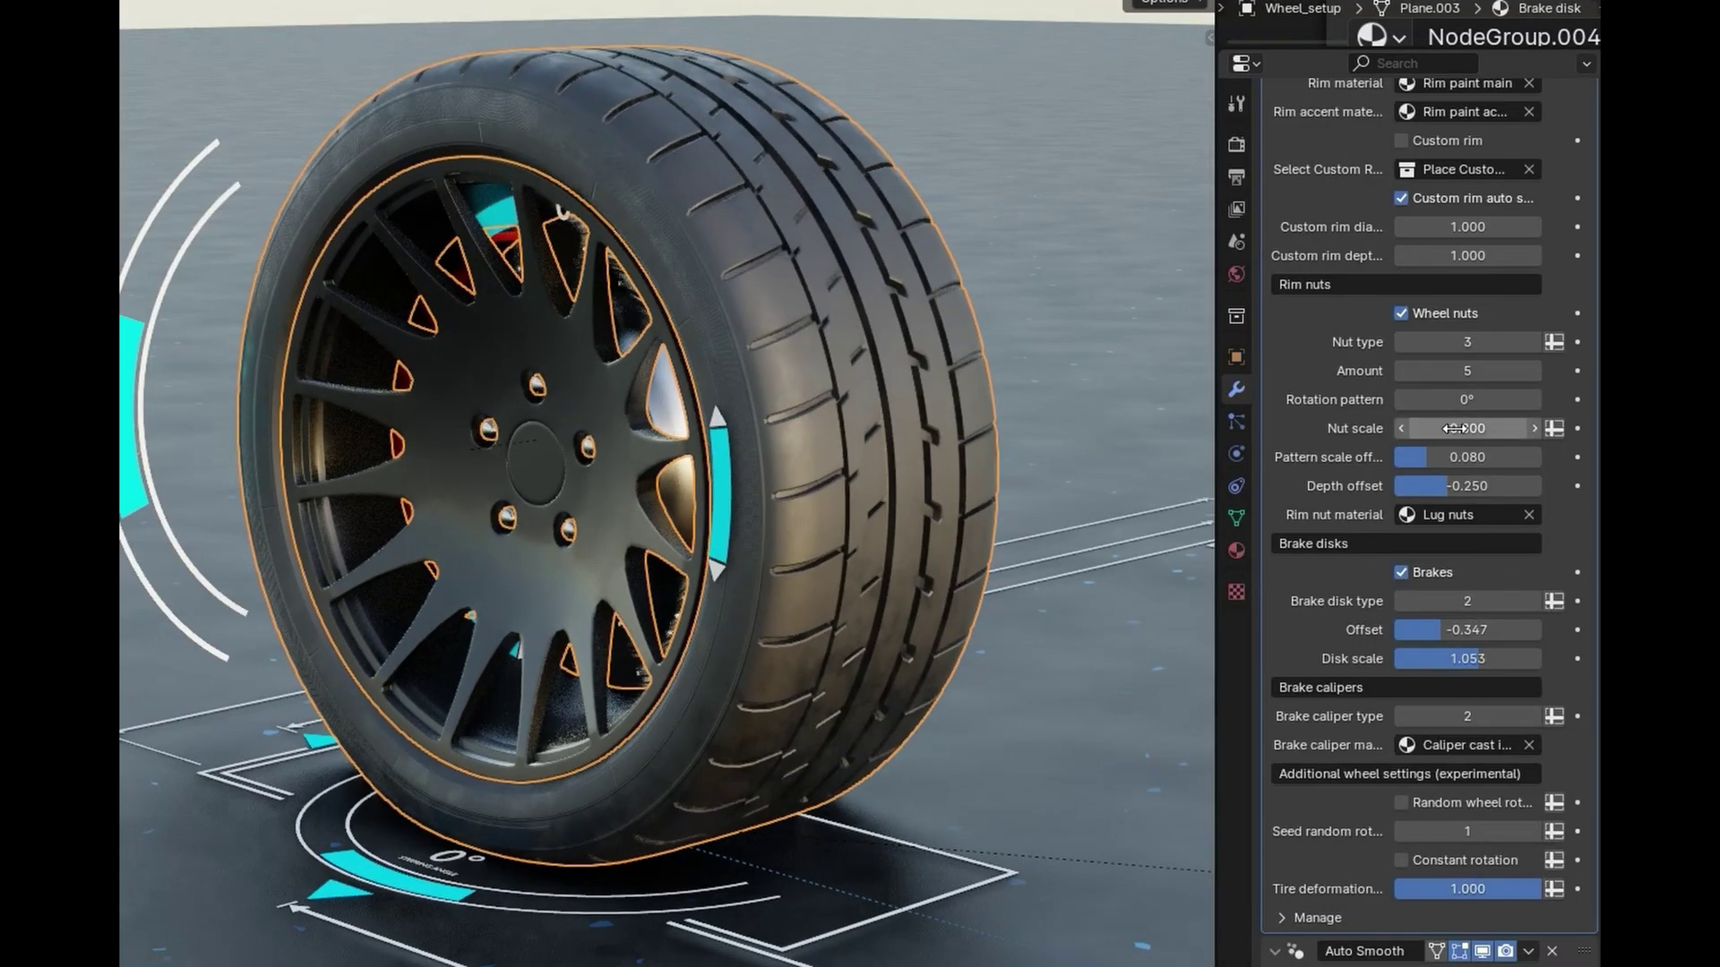
Step the tire type twice, move Rims Type from 10 to 15, and raise Pattern scale offset to 0.060
{"action": "scroll", "coordinate": [1509, 472], "scroll_direction": "up", "scroll_amount": 10}
{"action": "scroll", "coordinate": [1522, 412], "scroll_direction": "up", "scroll_amount": 7}
{"action": "left_click", "coordinate": [1533, 354]}
{"action": "left_click", "coordinate": [1534, 354]}
{"action": "scroll", "coordinate": [1534, 403], "scroll_direction": "down", "scroll_amount": 10}
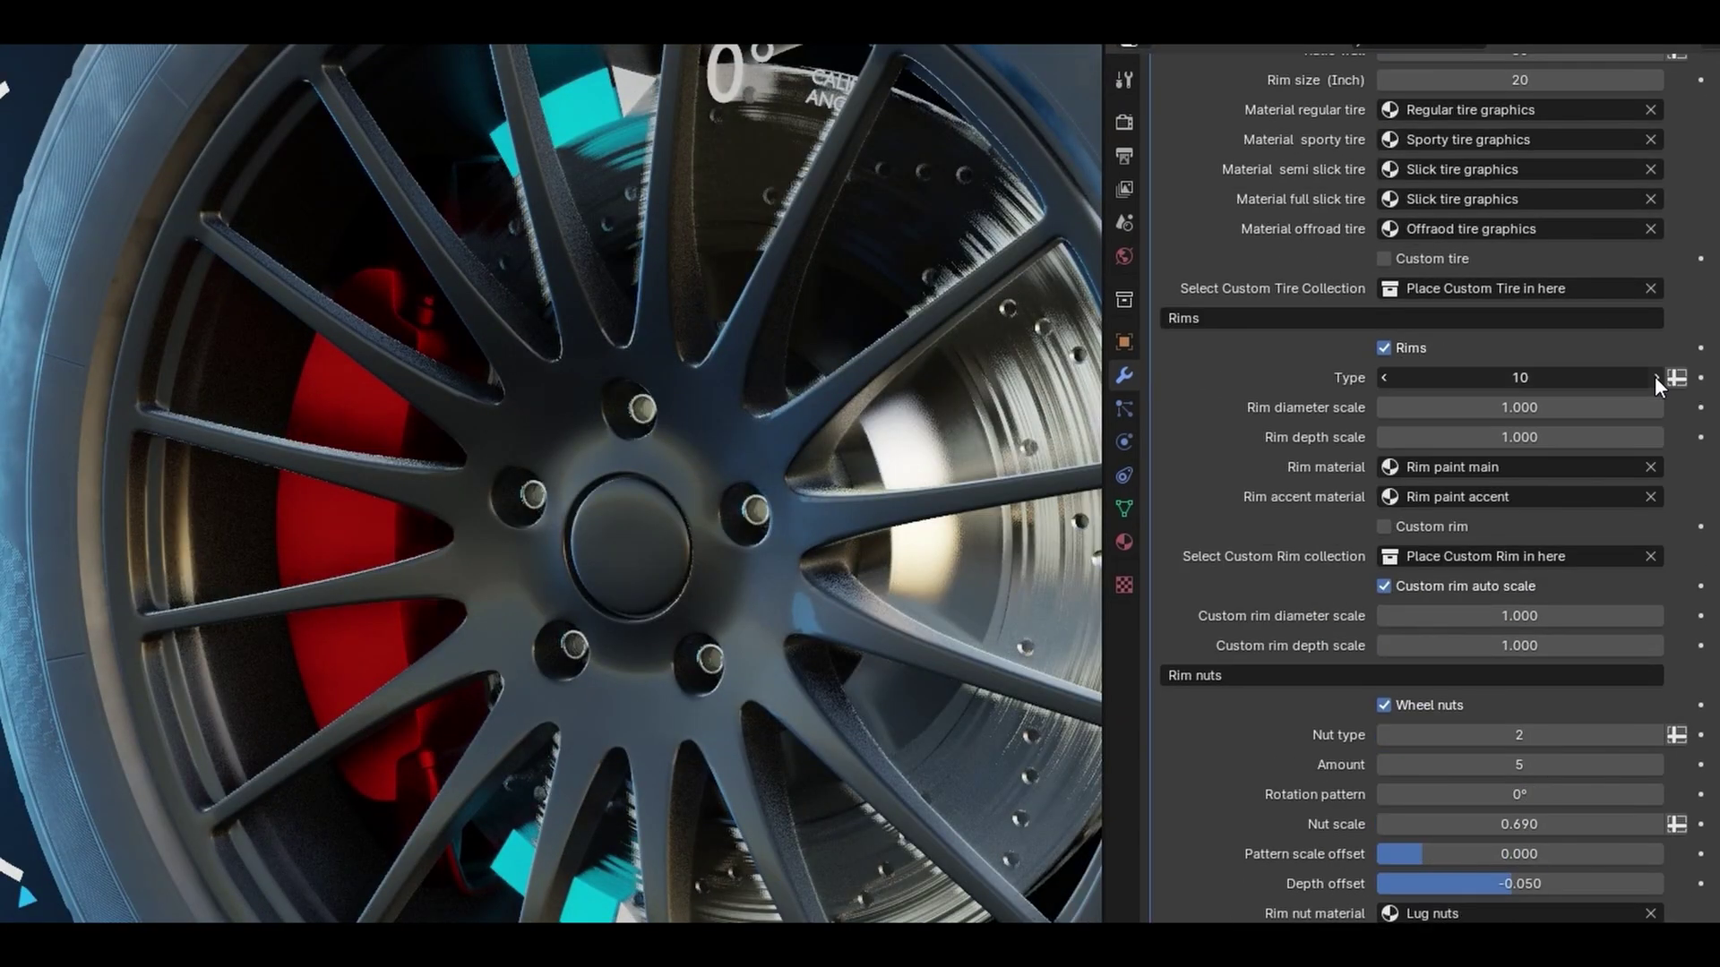
{"action": "left_click", "coordinate": [1654, 377]}
{"action": "left_click", "coordinate": [1654, 377]}
{"action": "left_click", "coordinate": [1654, 377]}
{"action": "left_click", "coordinate": [1654, 377]}
{"action": "left_click", "coordinate": [1653, 377]}
{"action": "left_click_drag", "start_coordinate": [1484, 853], "coordinate": [1505, 883]}
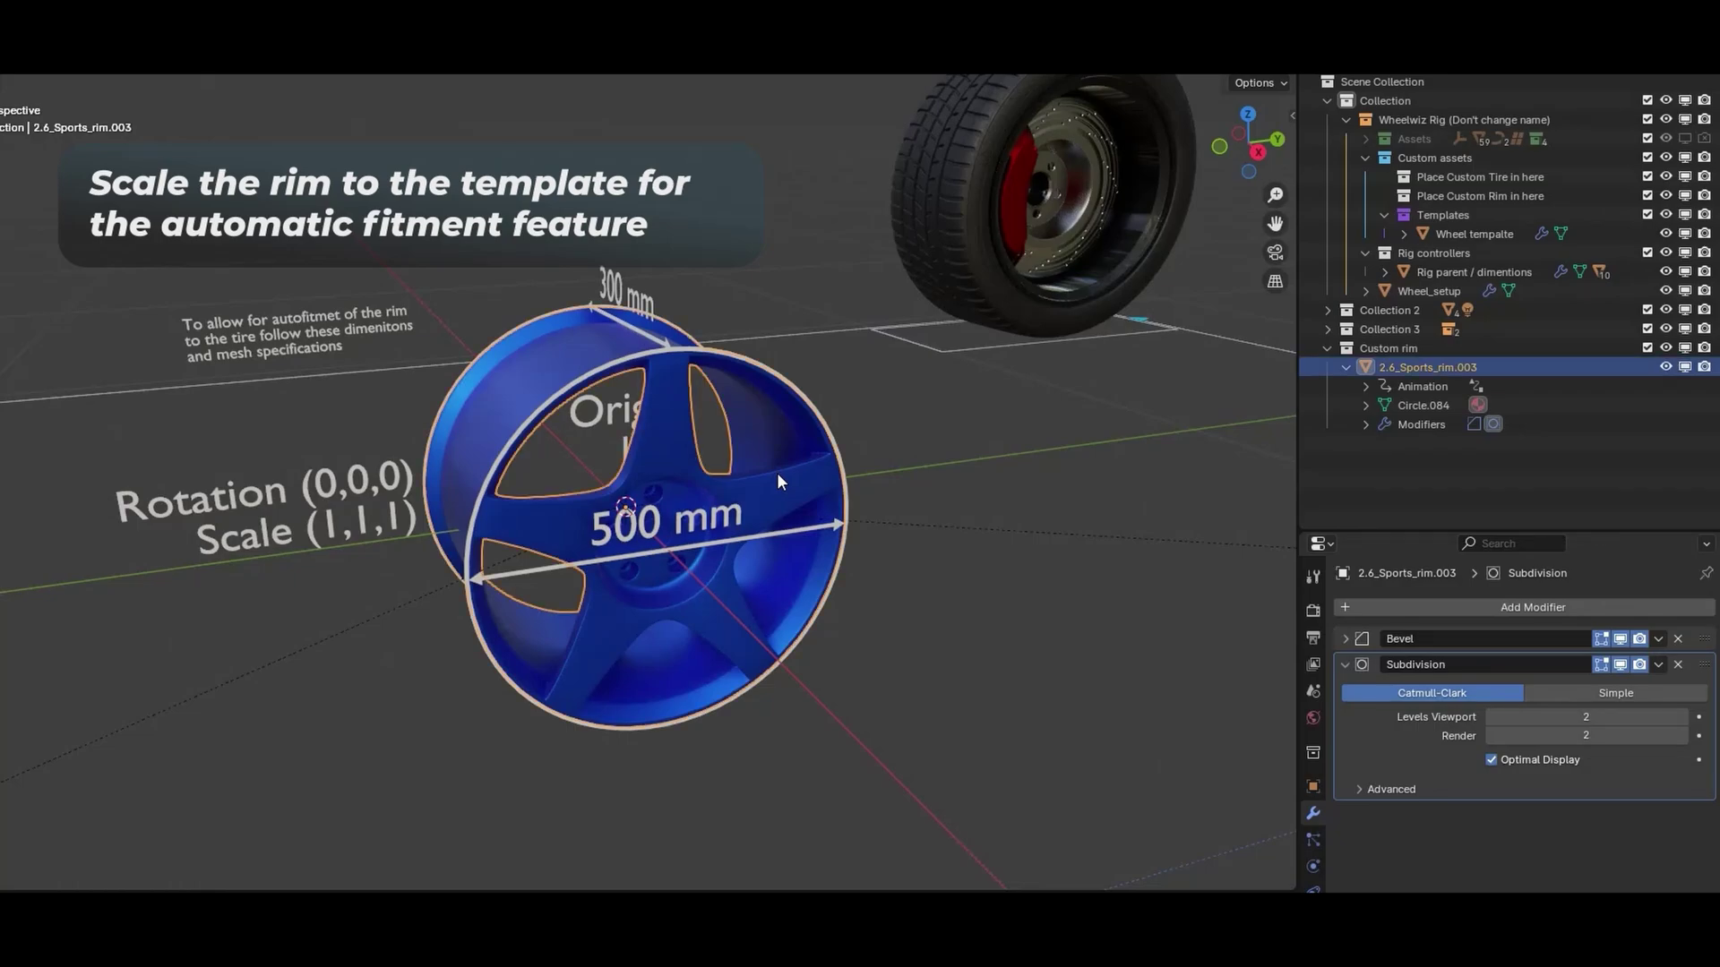
Select Wheel_setup, enable Custom rim, and assign the Custom rim collection found by searching 'custom'
{"action": "scroll", "coordinate": [776, 471], "scroll_direction": "down", "scroll_amount": 6}
{"action": "left_click", "coordinate": [414, 568]}
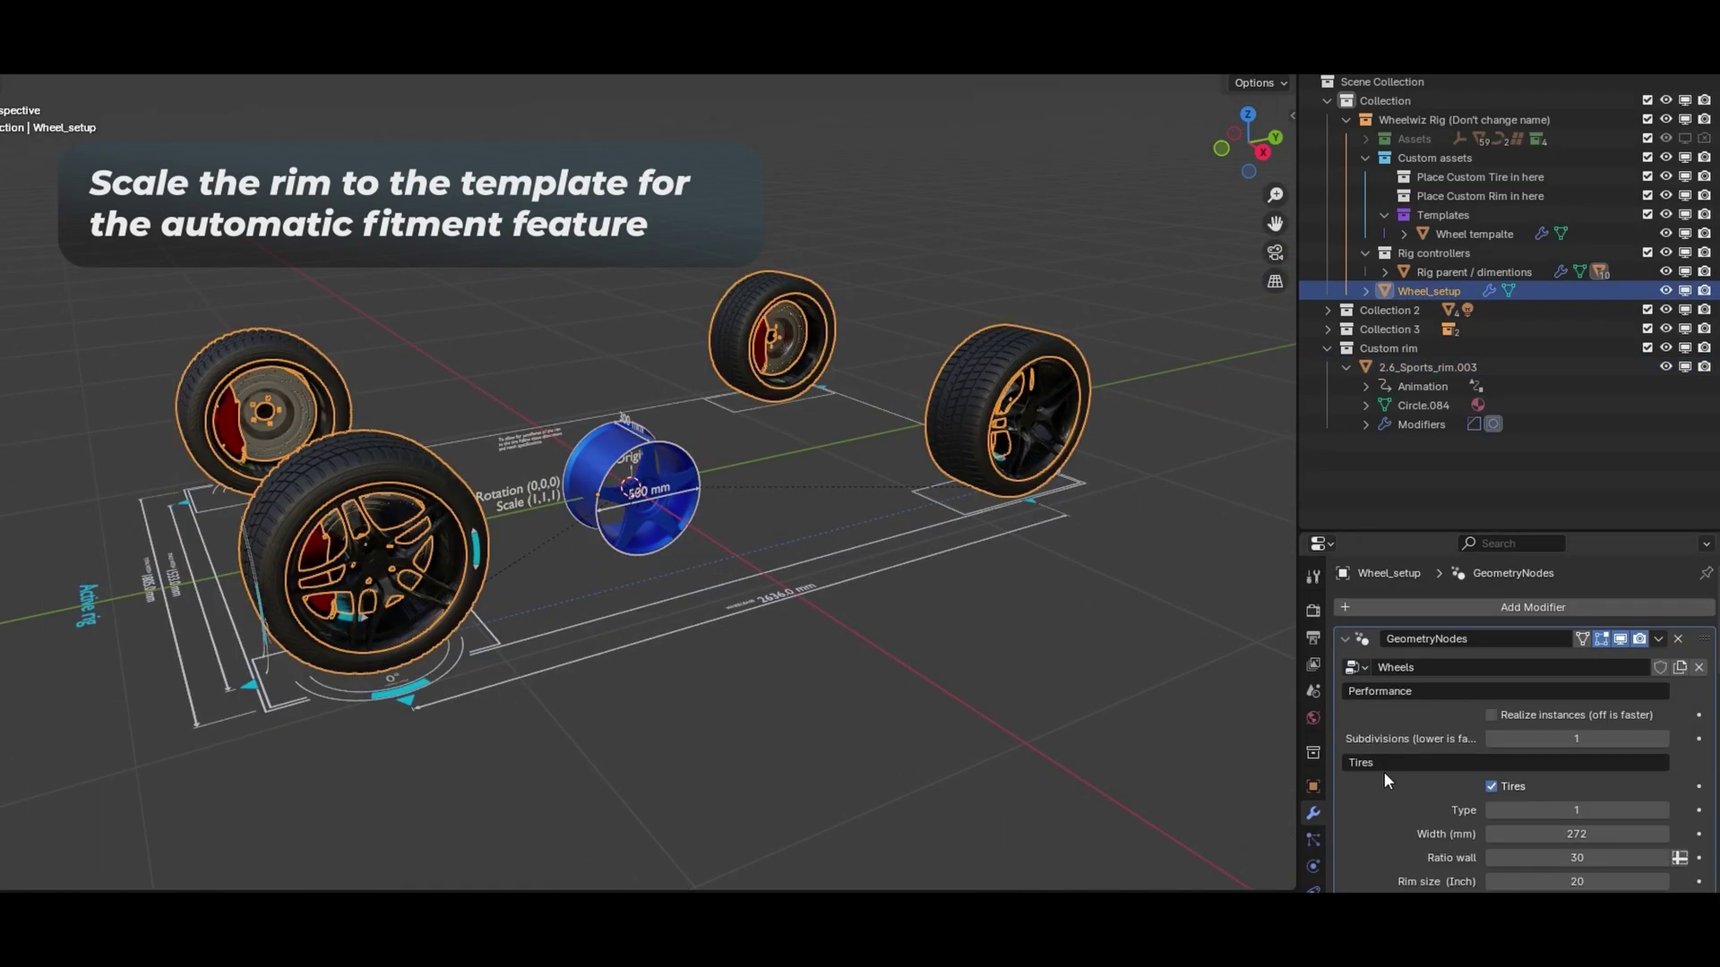
{"action": "scroll", "coordinate": [1389, 791], "scroll_direction": "down", "scroll_amount": 10}
{"action": "left_click", "coordinate": [1535, 705]}
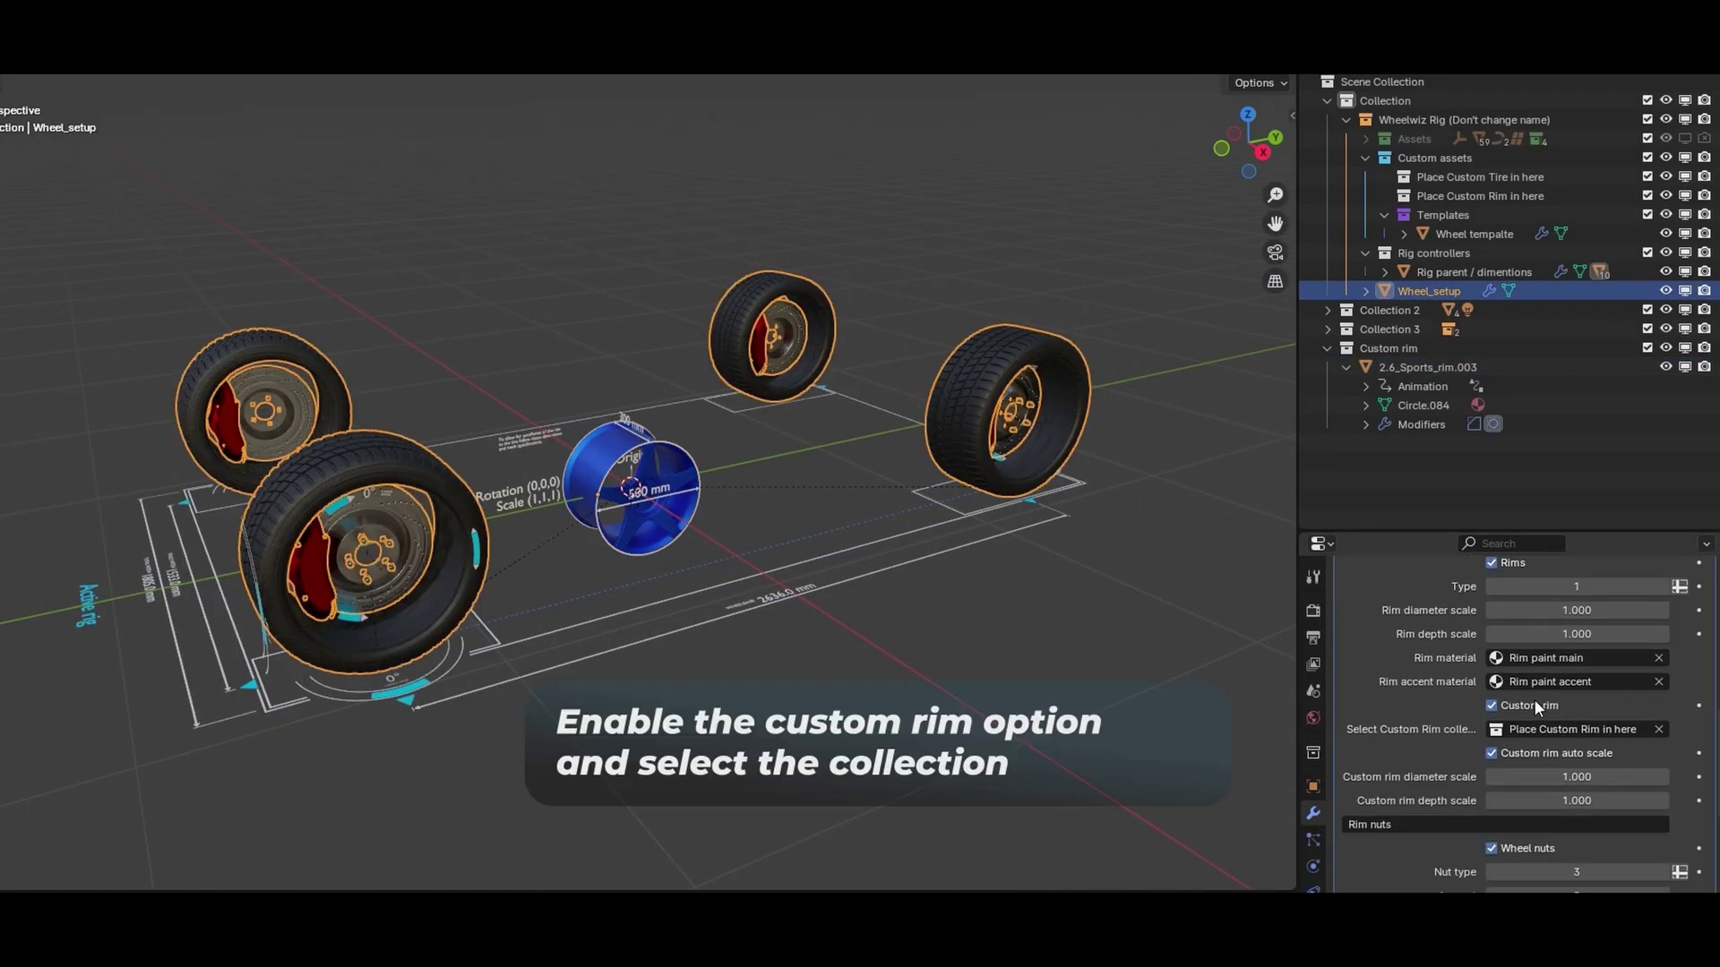
{"action": "left_click", "coordinate": [1659, 729]}
{"action": "left_click", "coordinate": [1656, 729]}
{"action": "type", "text": "custom"}
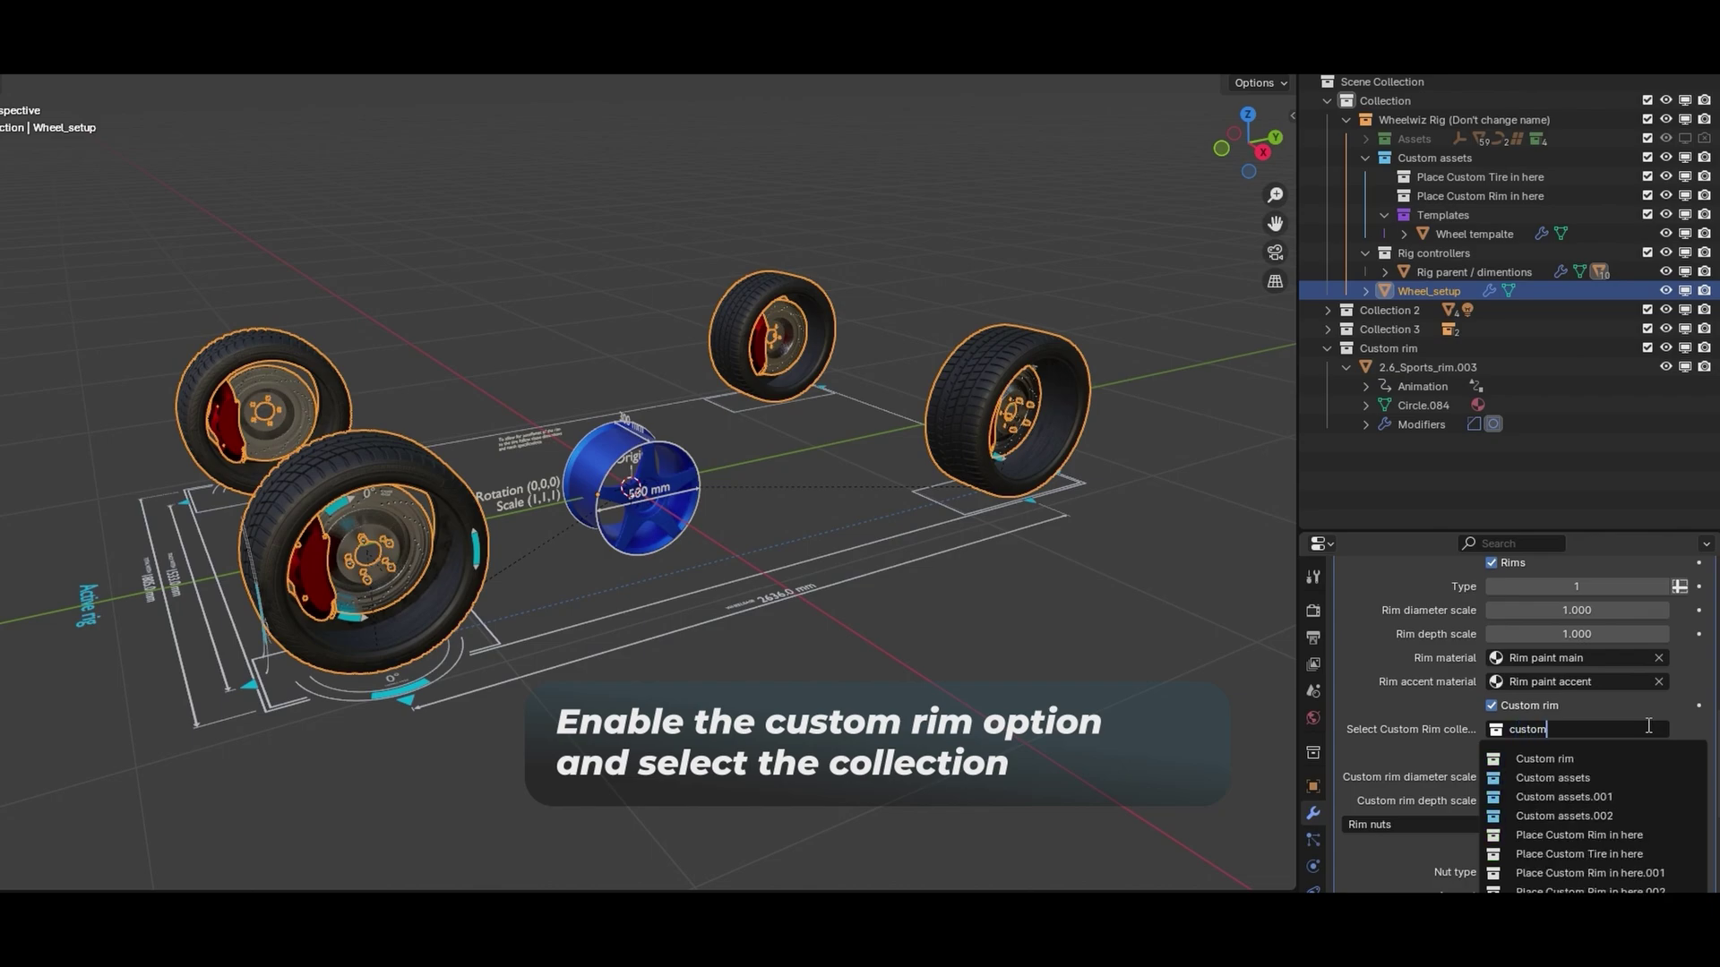
{"action": "key", "text": "Return"}
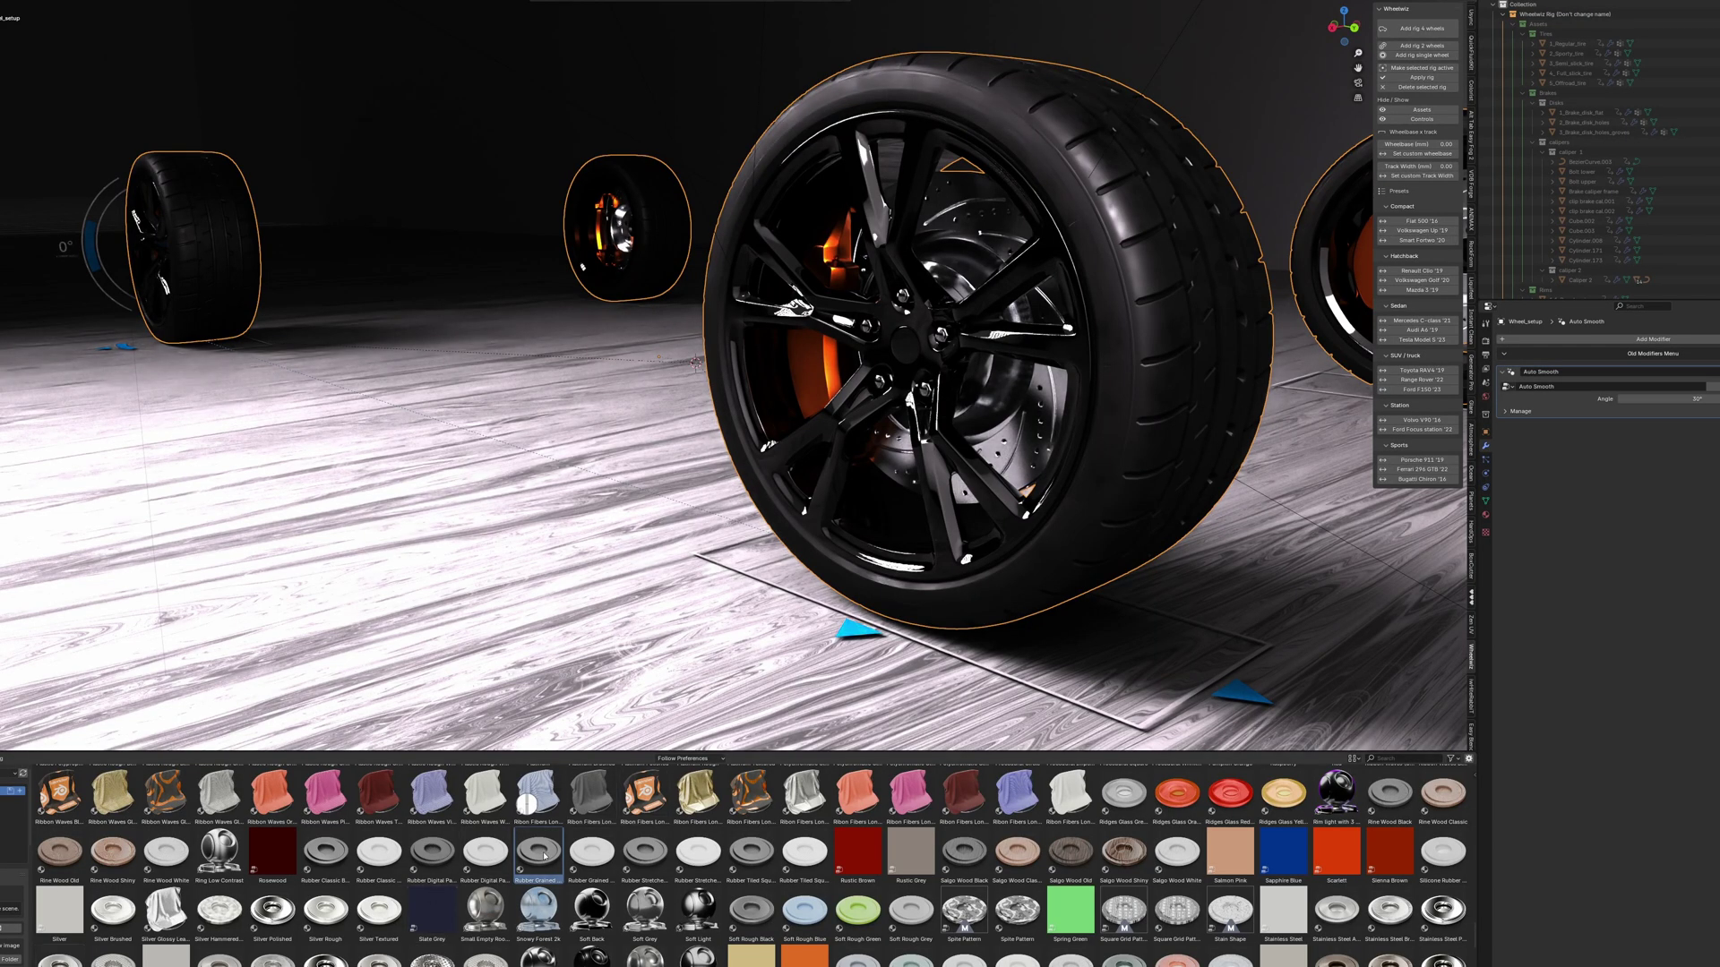
Try Rubber Grained, Rubber Stretched Pattern and Rubber Classic Black, ending with Rubber Grained Black on the big tire
{"action": "left_click_drag", "start_coordinate": [544, 855], "coordinate": [896, 556]}
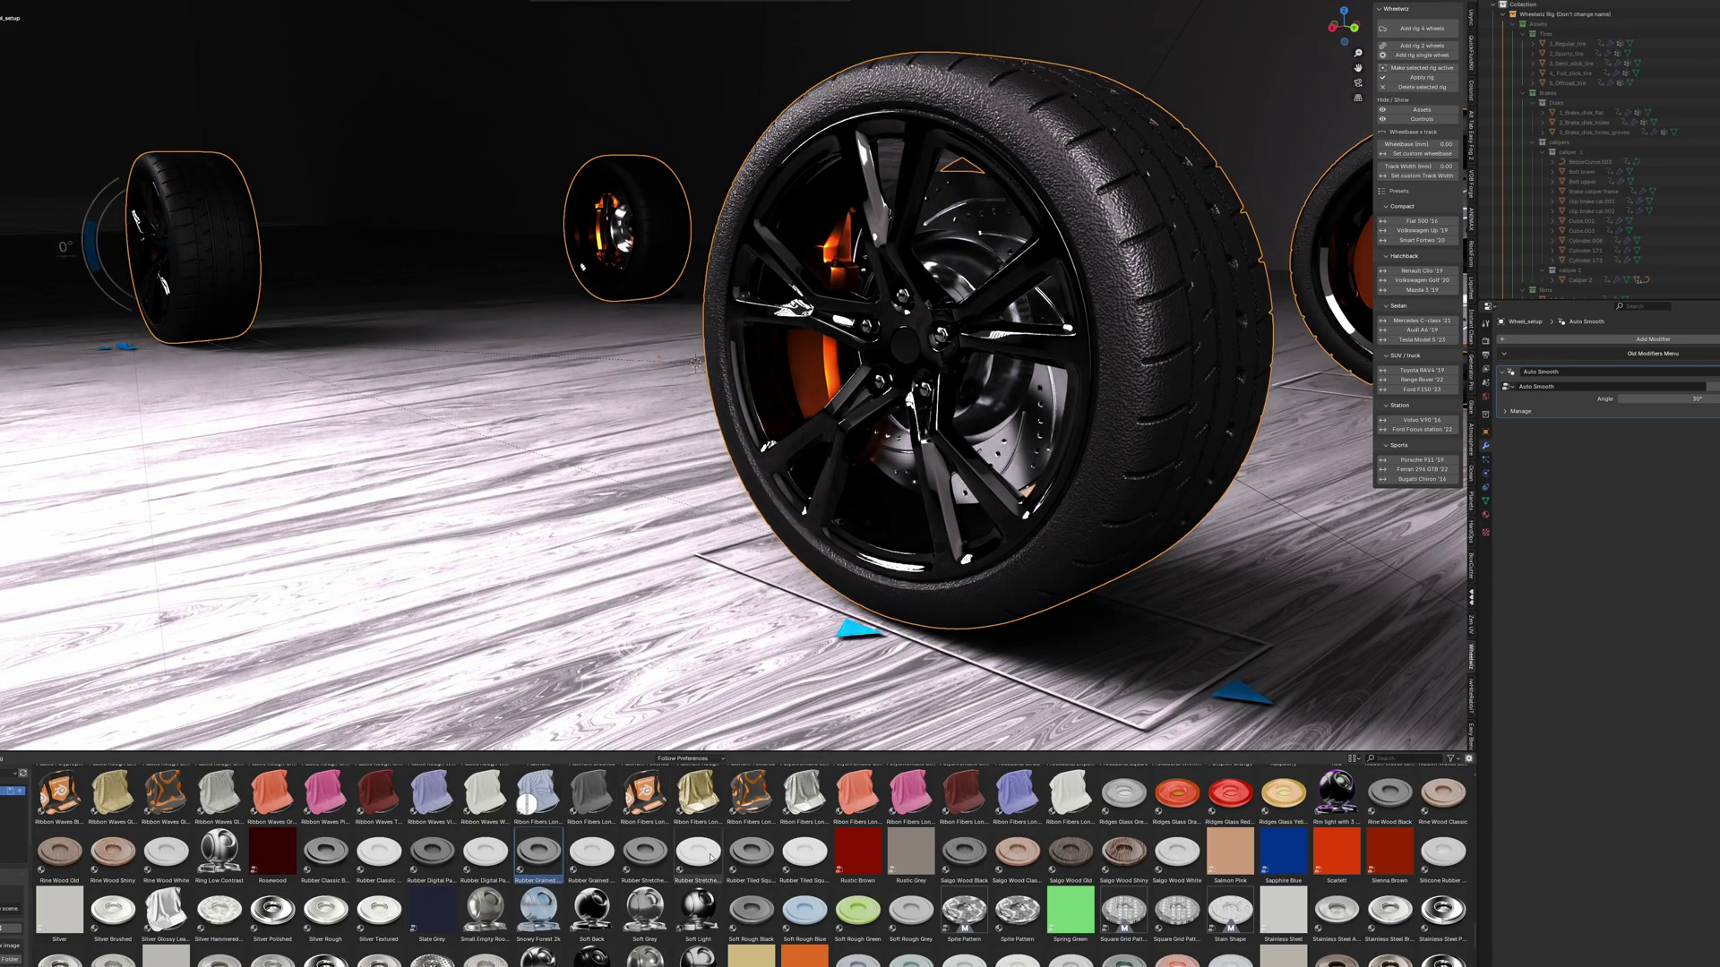
{"action": "left_click_drag", "start_coordinate": [636, 858], "coordinate": [860, 573]}
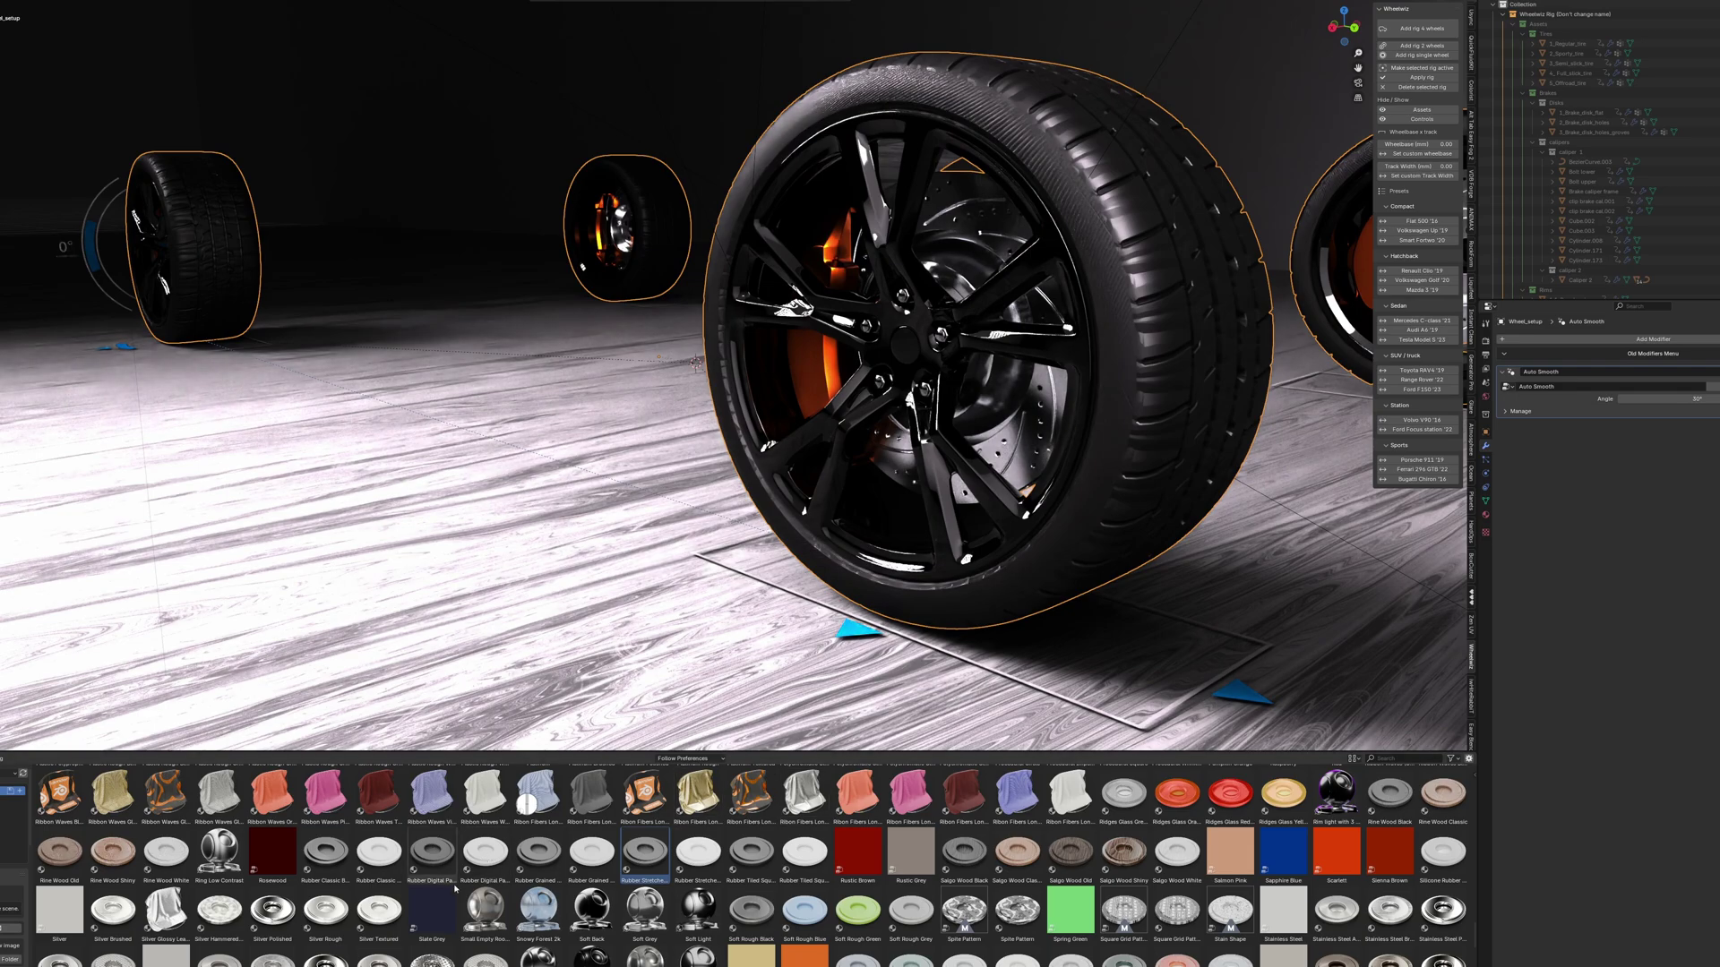
{"action": "left_click_drag", "start_coordinate": [411, 863], "coordinate": [895, 547]}
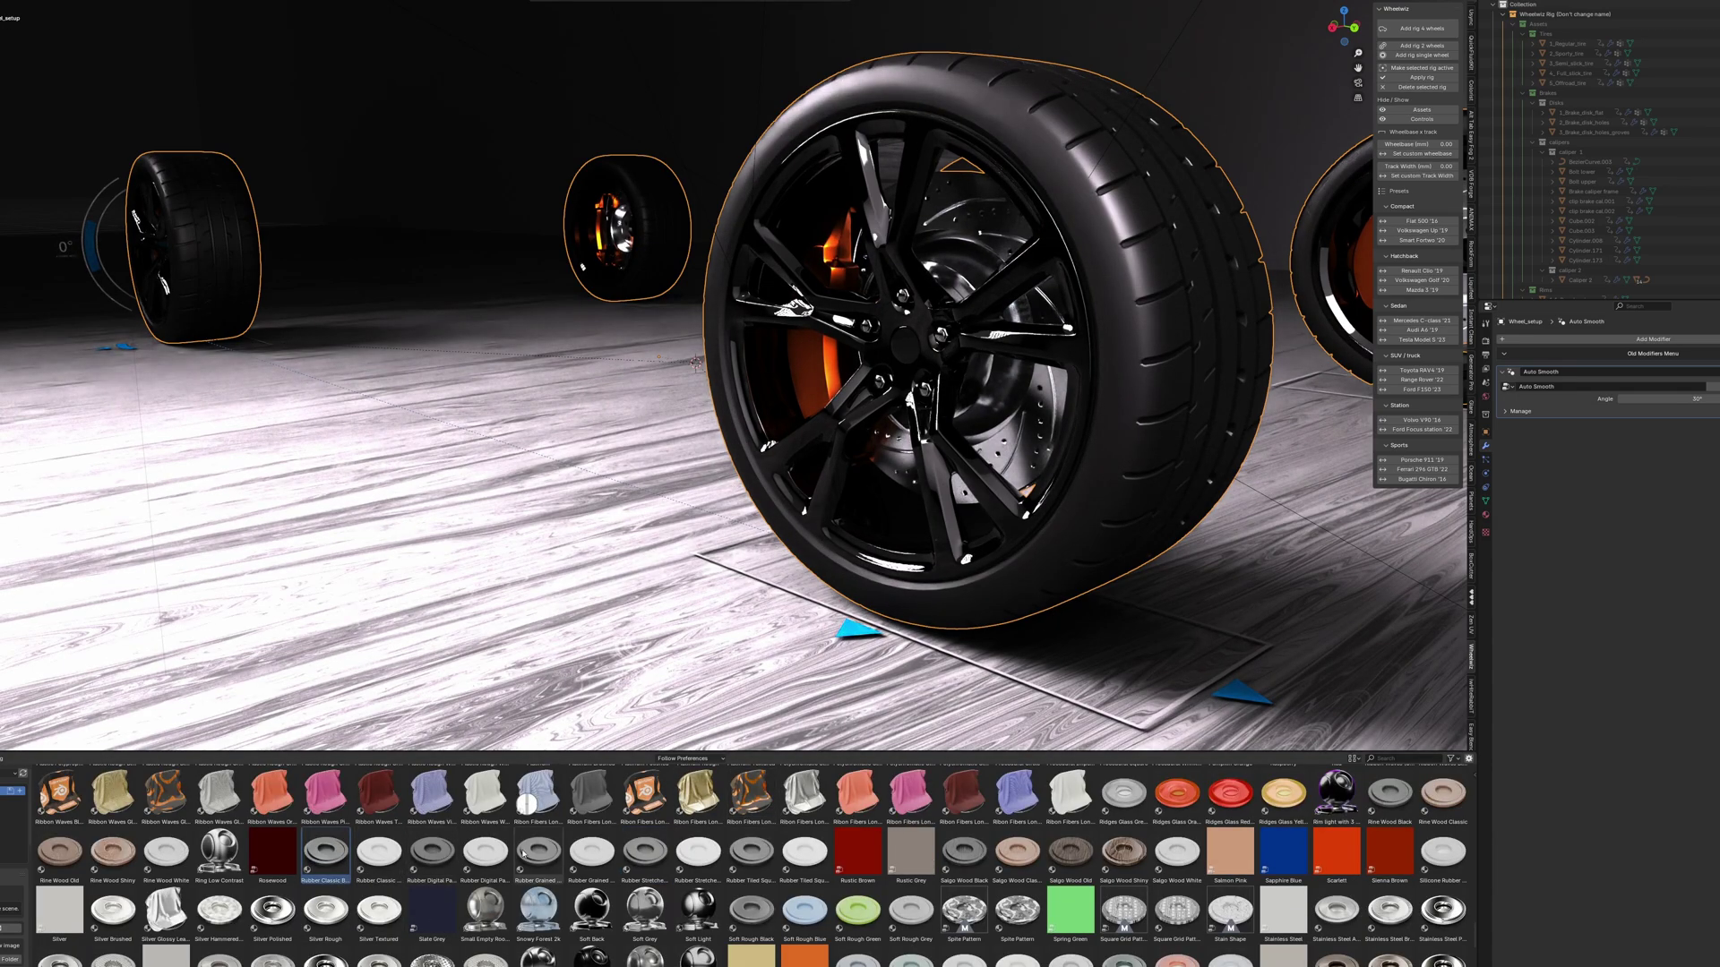
{"action": "left_click_drag", "start_coordinate": [1124, 436], "coordinate": [1120, 533]}
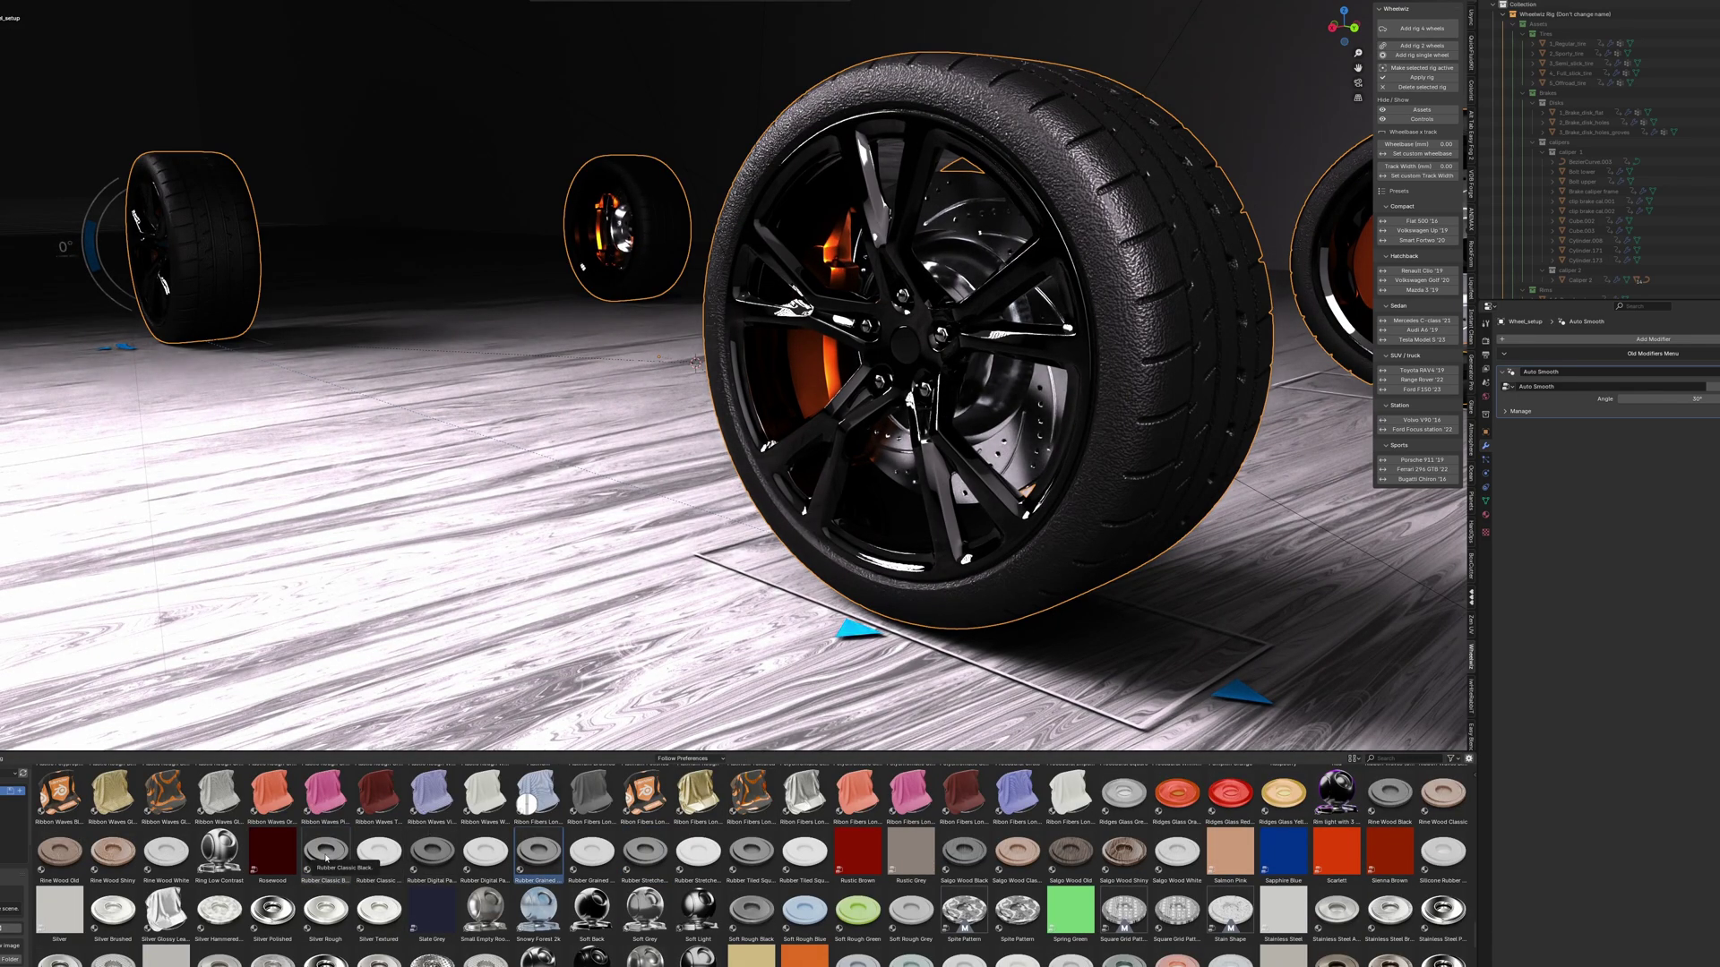
Select the Rubber Classic Black asset and display the wheel's material settings
{"action": "scroll", "coordinate": [690, 504], "scroll_direction": "down", "scroll_amount": 5}
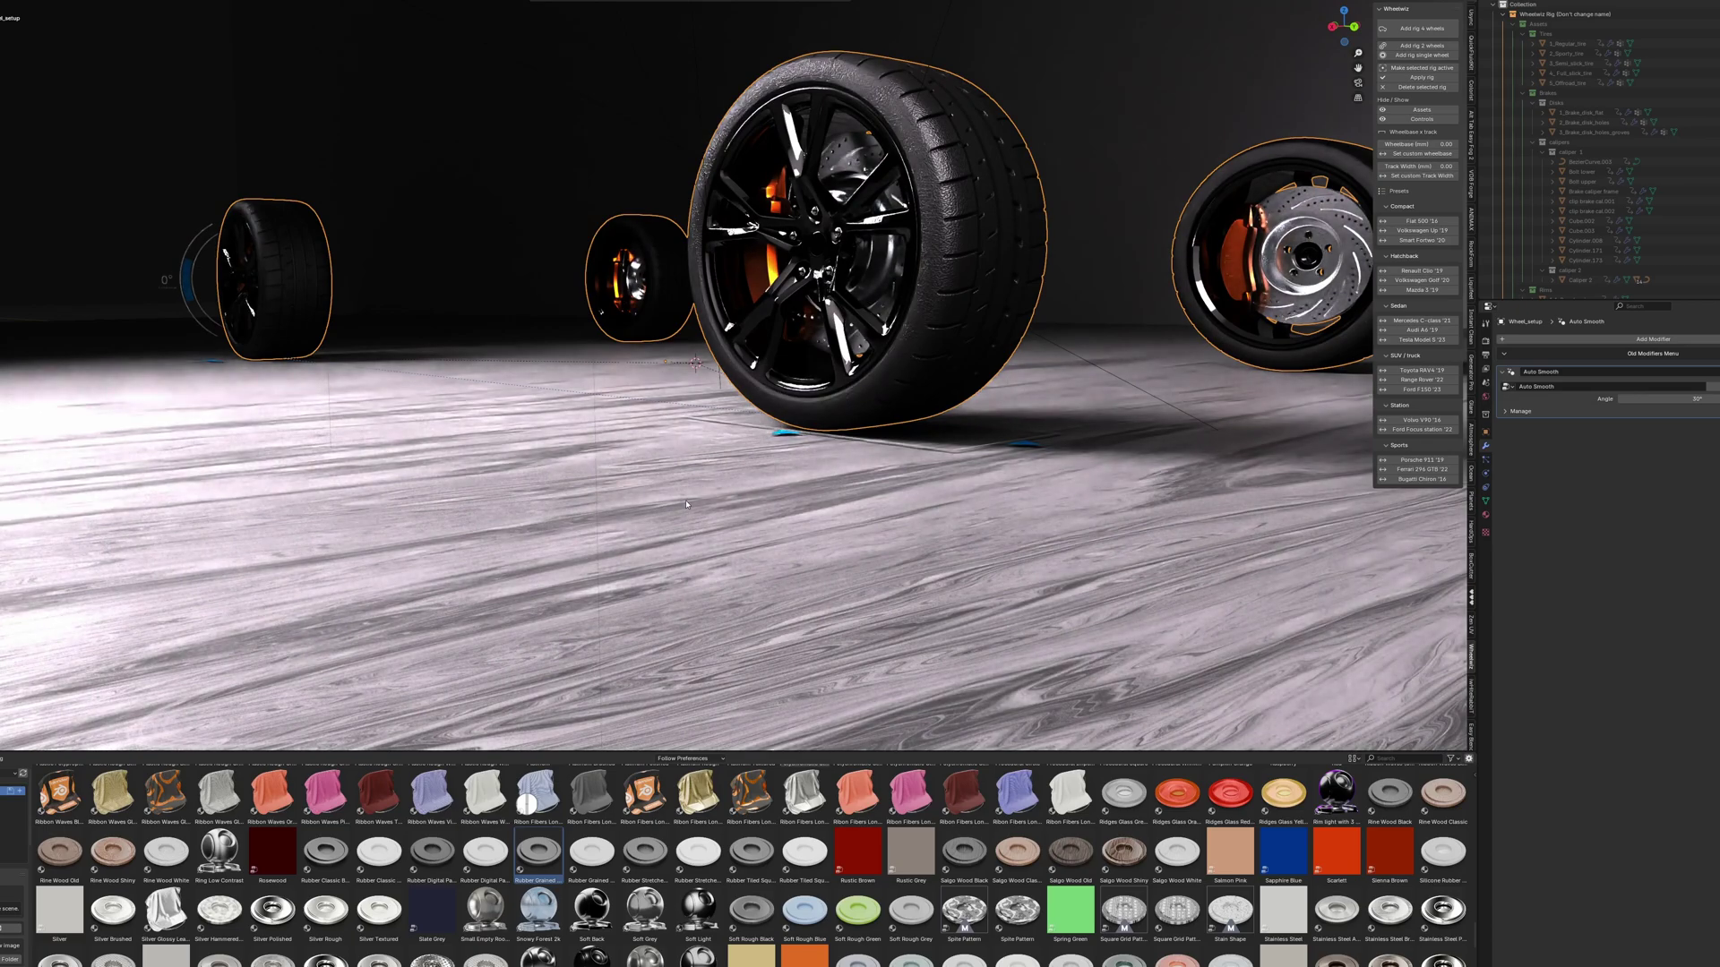
{"action": "left_click", "coordinate": [318, 851]}
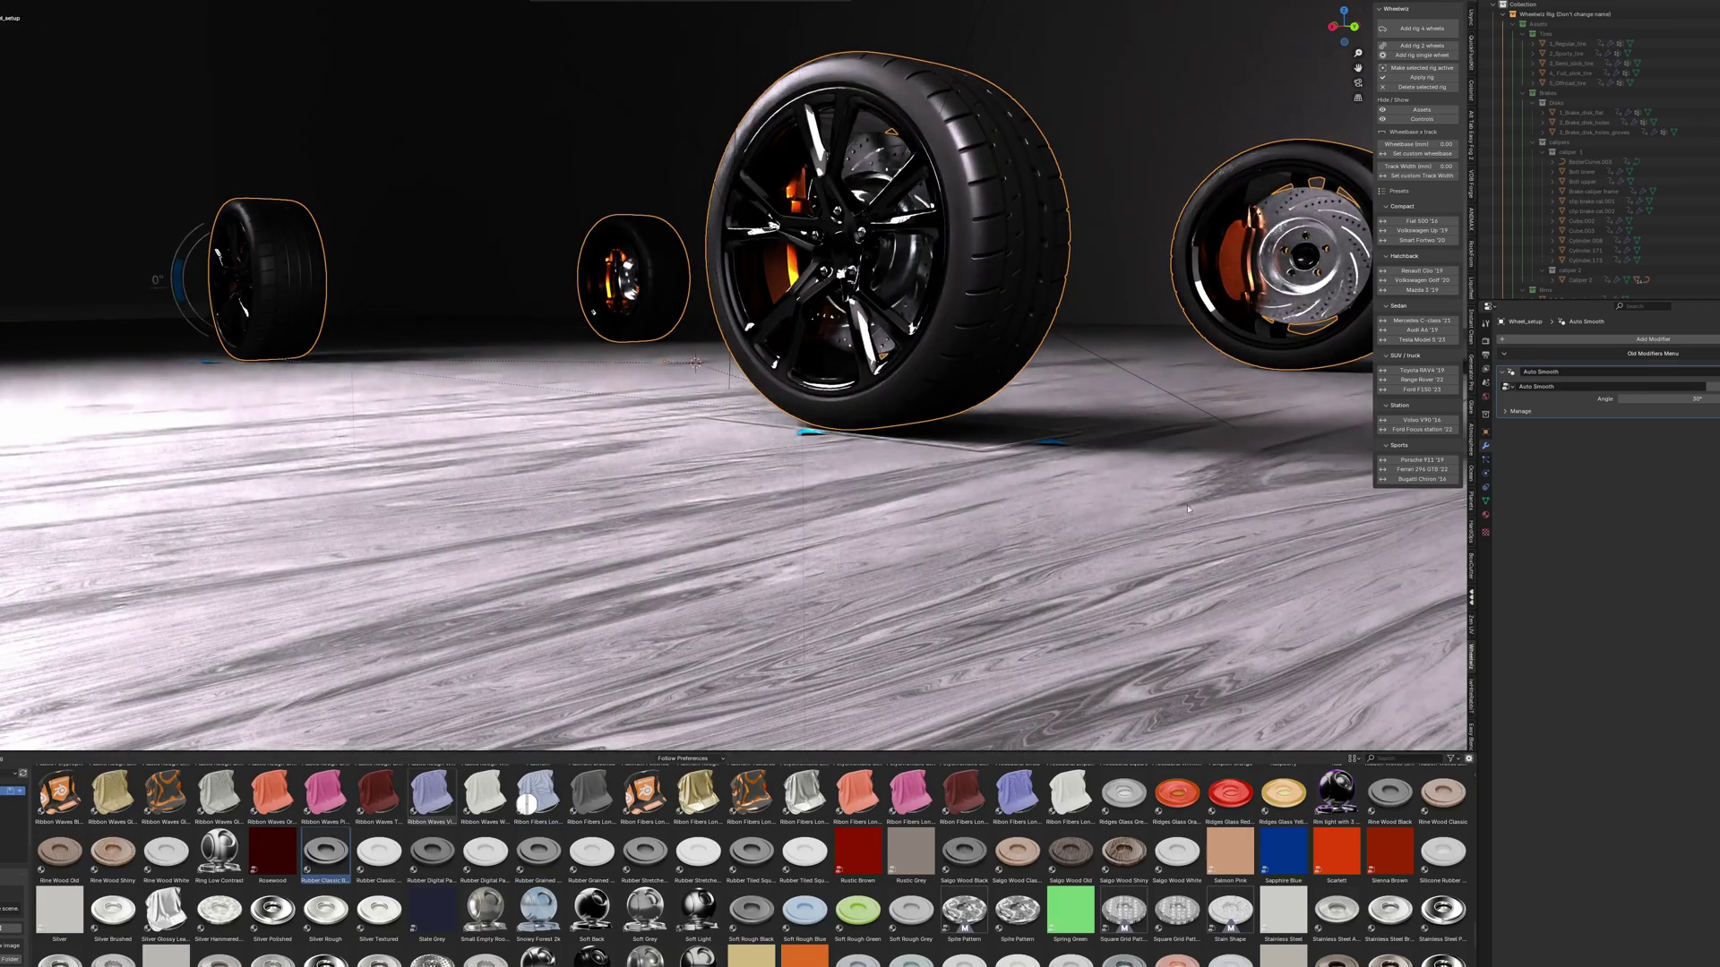
{"action": "left_click", "coordinate": [1485, 515]}
{"action": "scroll", "coordinate": [1030, 421], "scroll_direction": "up", "scroll_amount": 5}
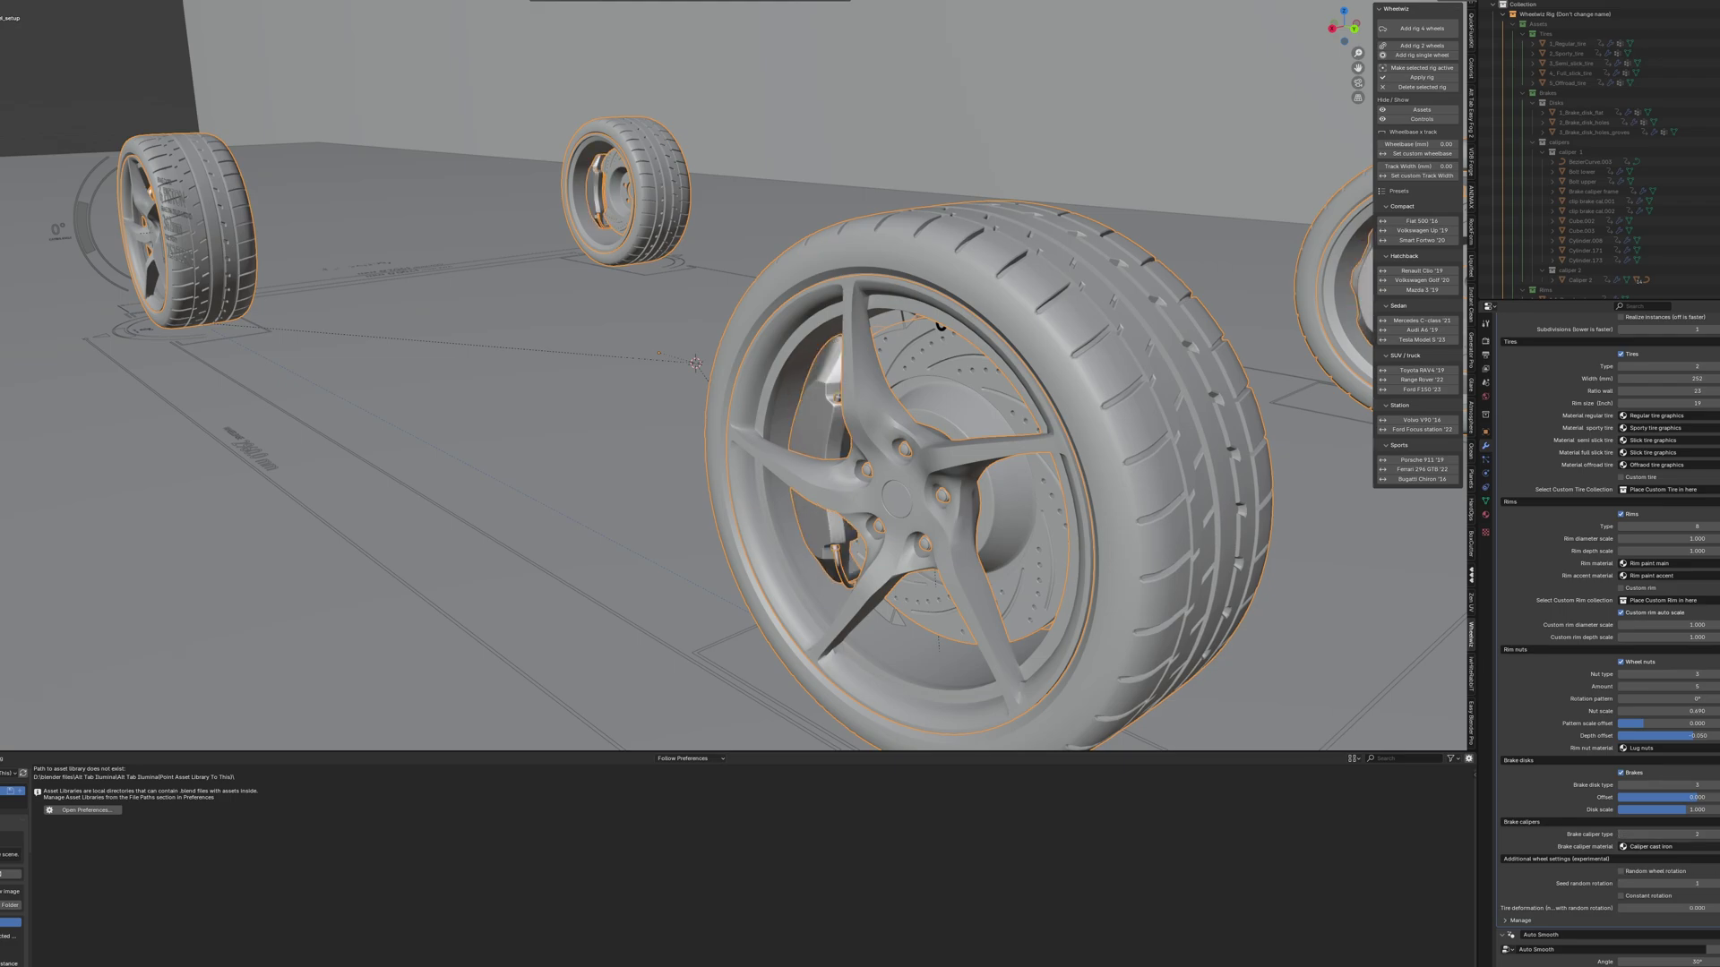
Bring the modifier's Rims section into view to set its Type to 3
{"action": "scroll", "coordinate": [1701, 661], "scroll_direction": "up", "scroll_amount": 3}
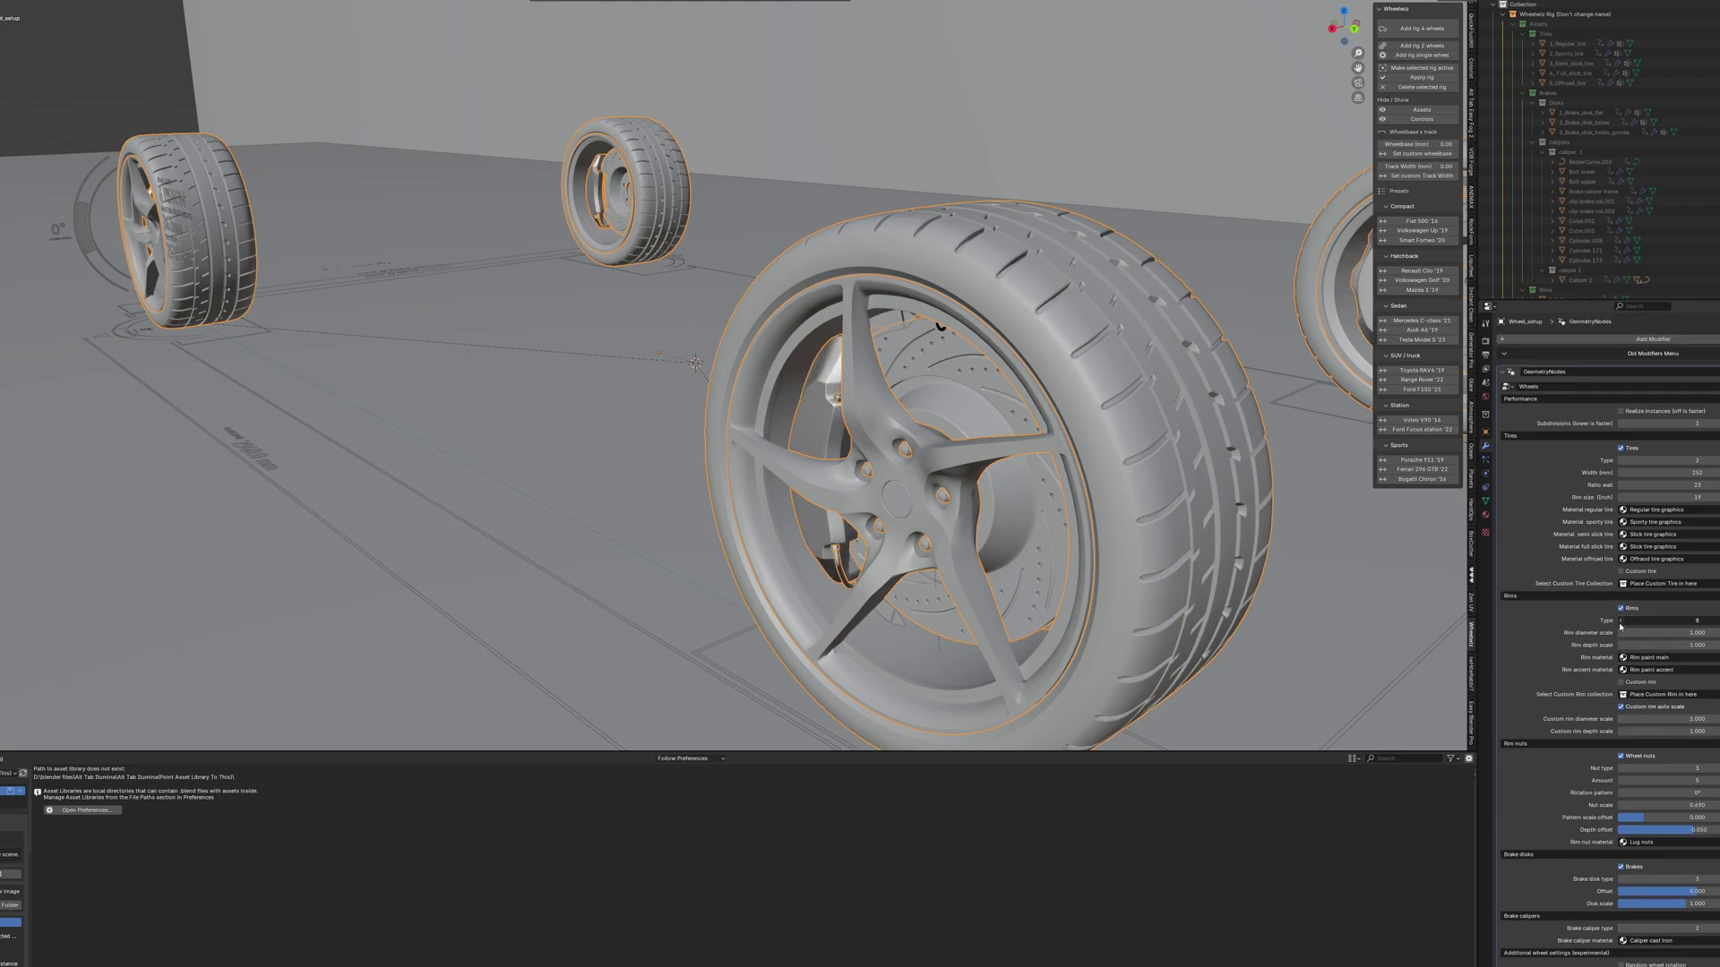
{"action": "scroll", "coordinate": [1595, 626], "scroll_direction": "down", "scroll_amount": 5, "text": "ctrl"}
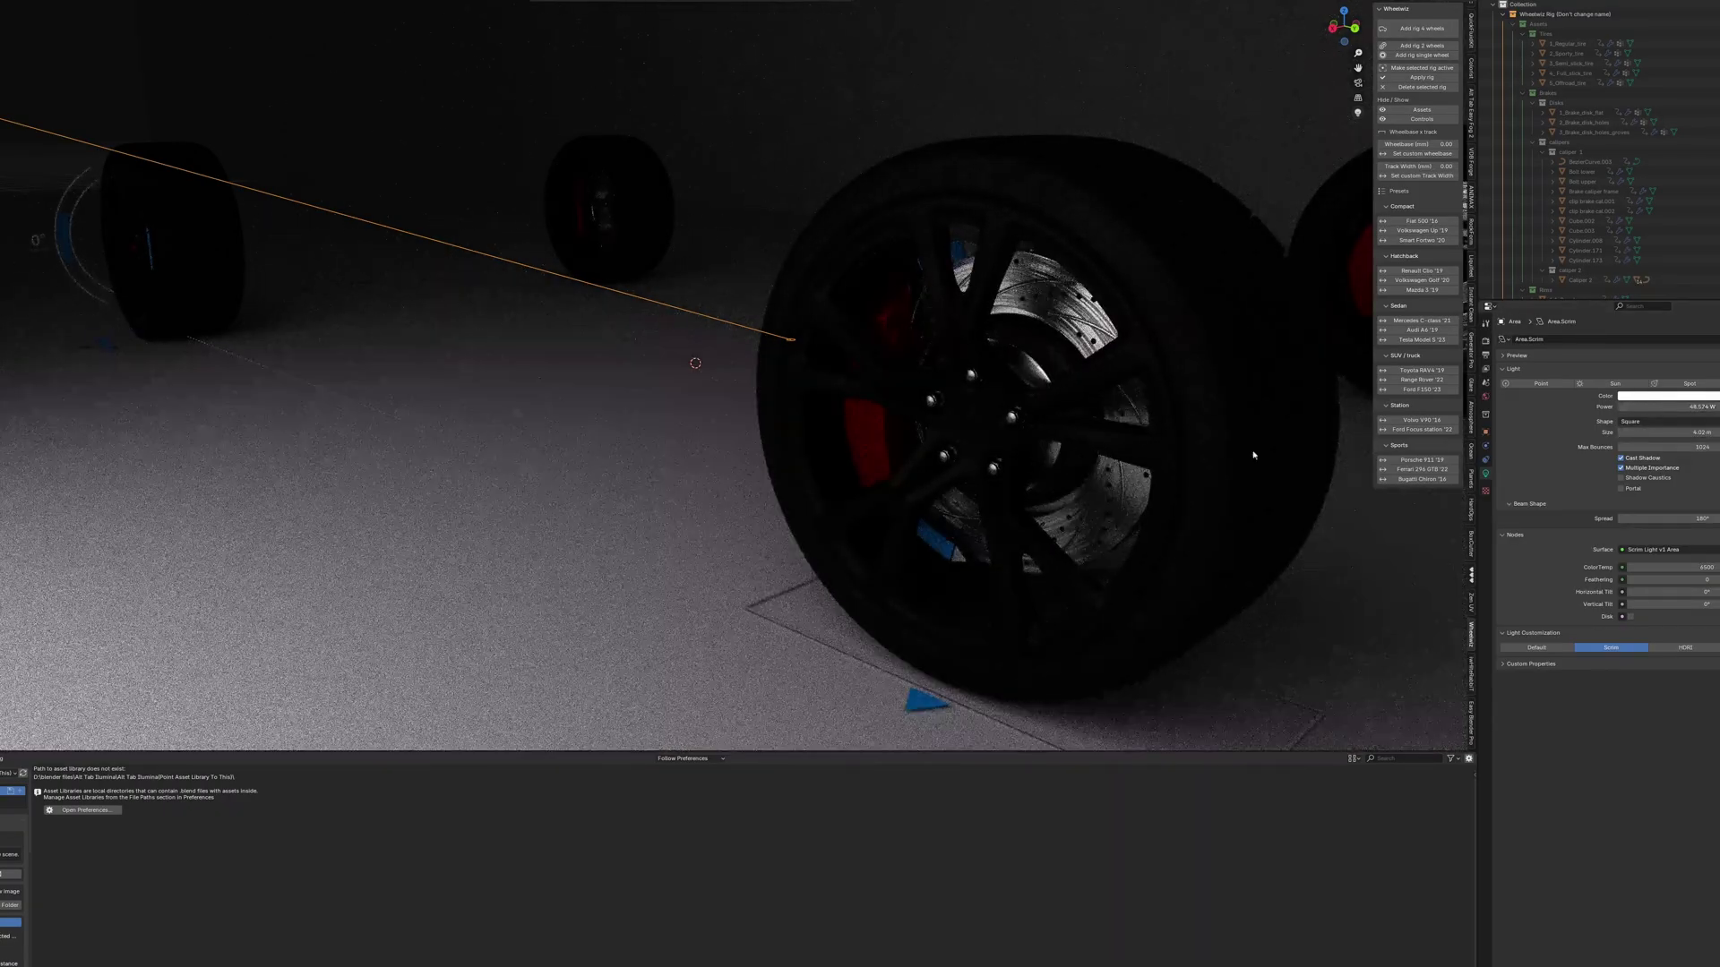
Re-aim the light at the wheel and give the brake caliper a Bronze Polished material
{"action": "right_click", "coordinate": [703, 319]}
{"action": "left_click", "coordinate": [761, 328]}
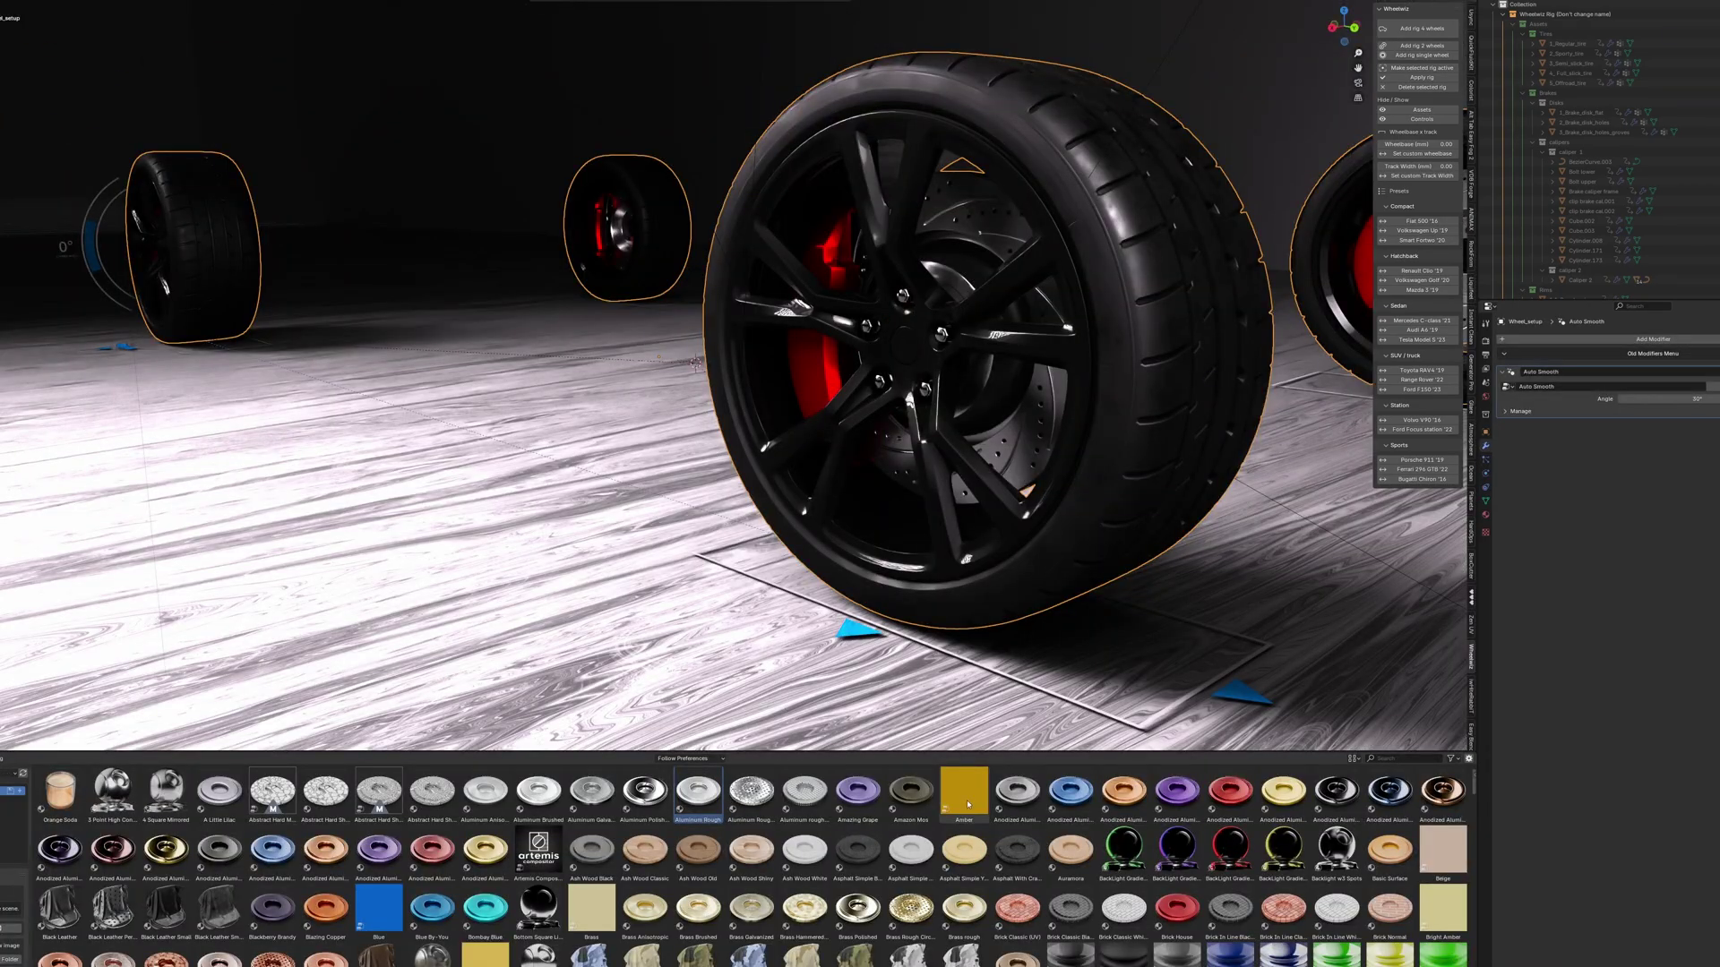
{"action": "scroll", "coordinate": [874, 805], "scroll_direction": "down", "scroll_amount": 2}
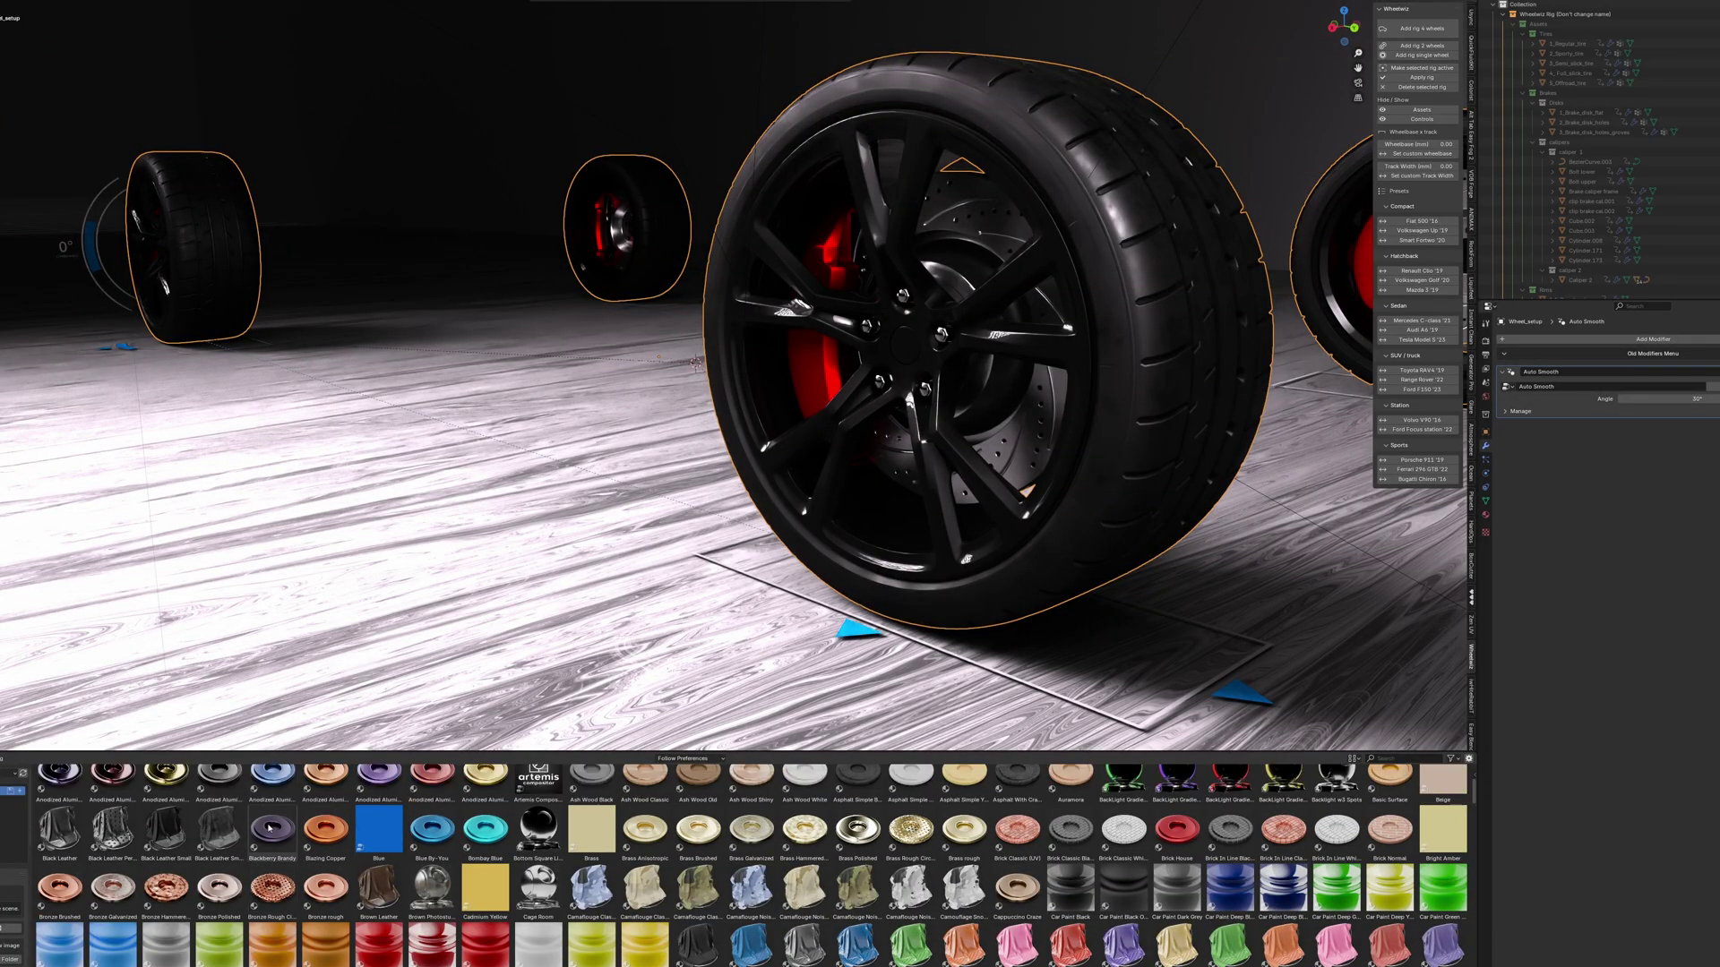
{"action": "mouse_move", "coordinate": [219, 791]}
{"action": "left_mouse_down"}
{"action": "mouse_move", "coordinate": [867, 385]}
{"action": "mouse_move", "coordinate": [806, 376]}
{"action": "left_mouse_up"}
{"action": "scroll", "coordinate": [806, 376], "scroll_direction": "down", "scroll_amount": 2}
{"action": "scroll", "coordinate": [806, 377], "scroll_direction": "up", "scroll_amount": 5}
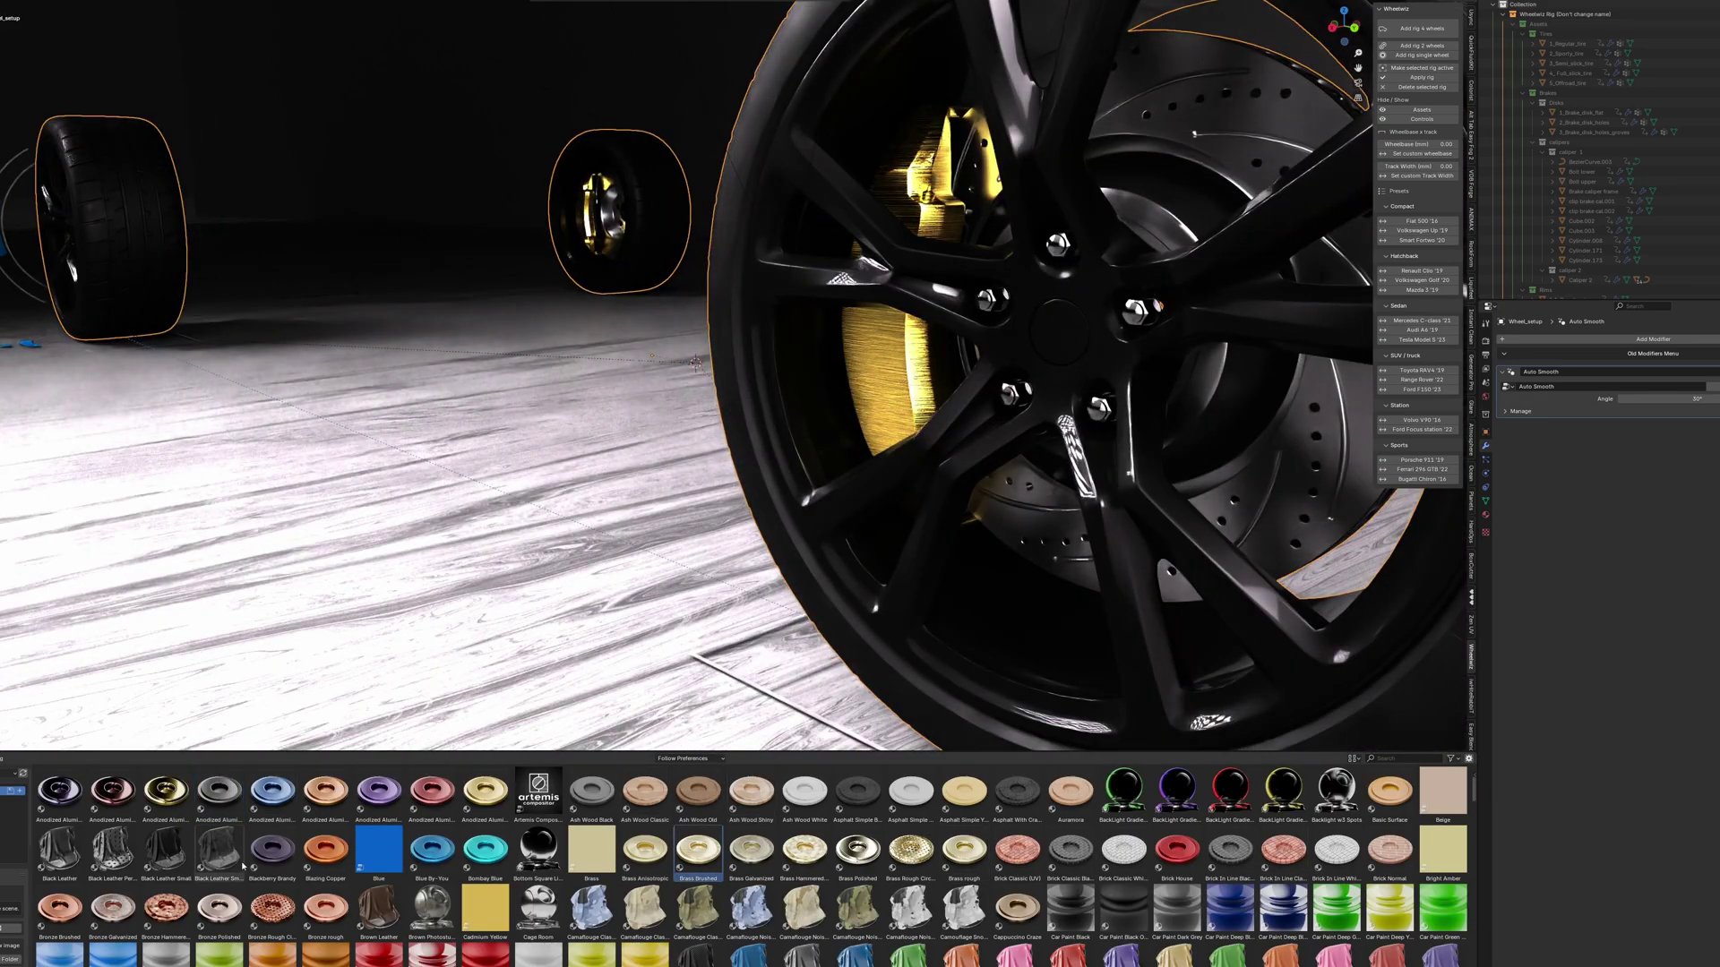
{"action": "scroll", "coordinate": [537, 860], "scroll_direction": "down", "scroll_amount": 1}
{"action": "left_click_drag", "start_coordinate": [219, 889], "coordinate": [878, 408]}
Try Midnight Storm on the rim, undo it, and drop Metal Polished Grey onto the wheel
{"action": "scroll", "coordinate": [878, 407], "scroll_direction": "down", "scroll_amount": 3}
{"action": "scroll", "coordinate": [1088, 857], "scroll_direction": "down", "scroll_amount": 6}
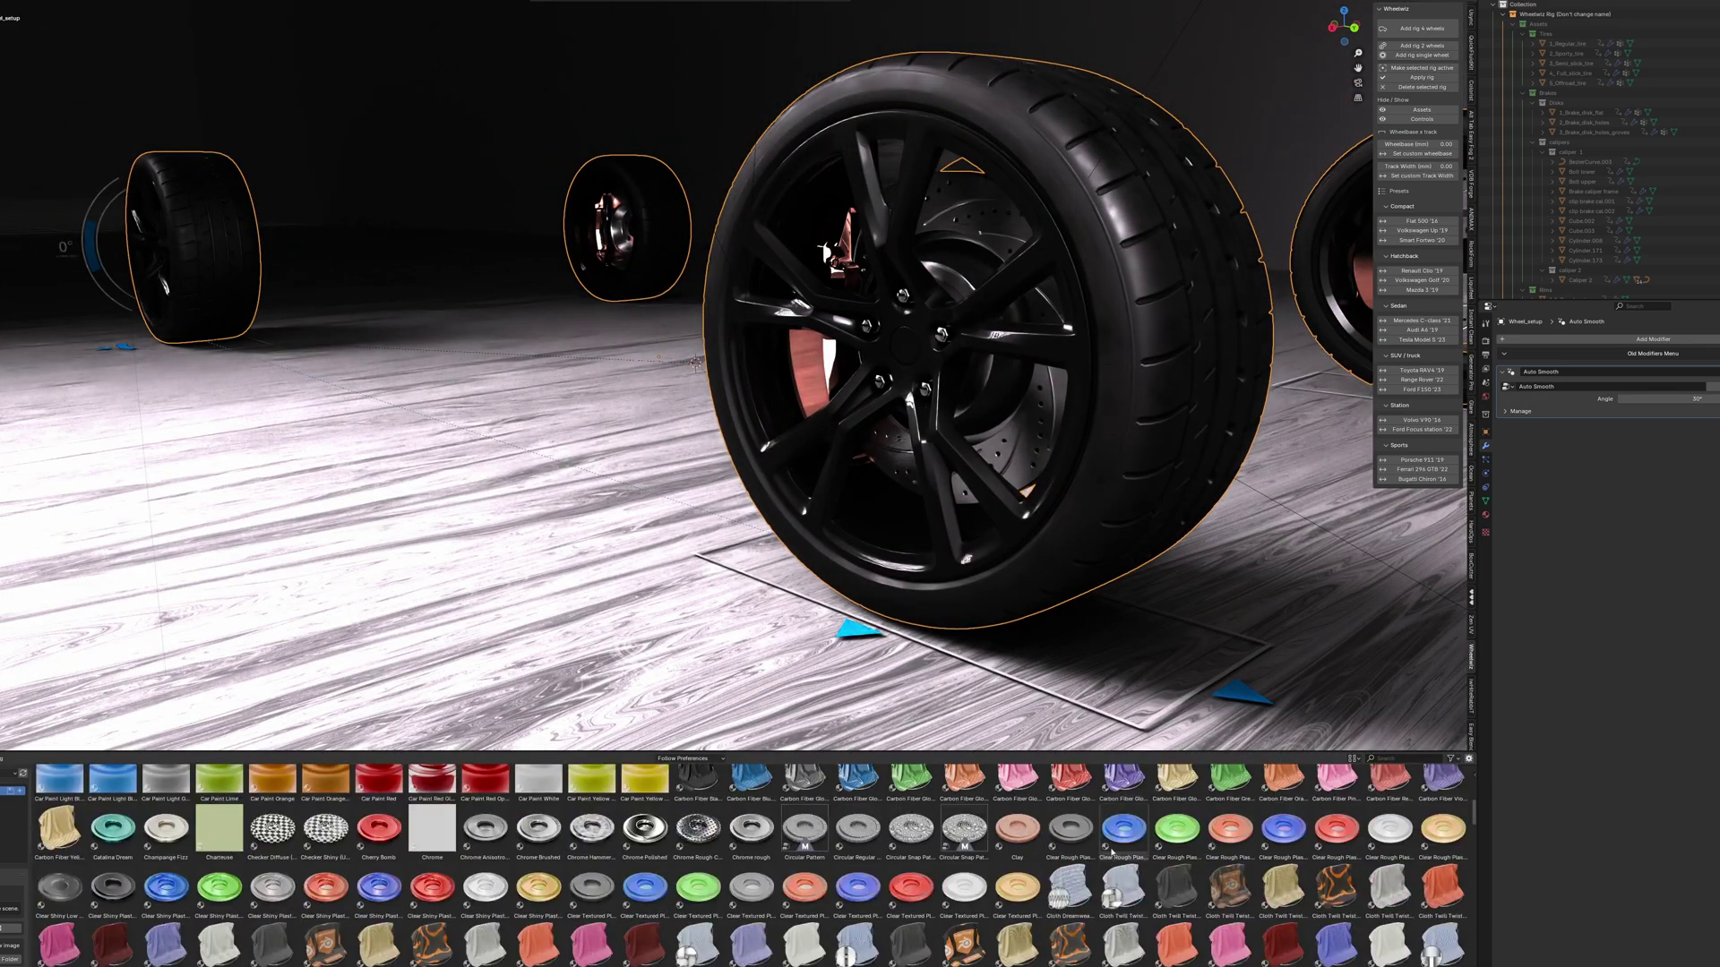
{"action": "scroll", "coordinate": [1000, 867], "scroll_direction": "down", "scroll_amount": 5}
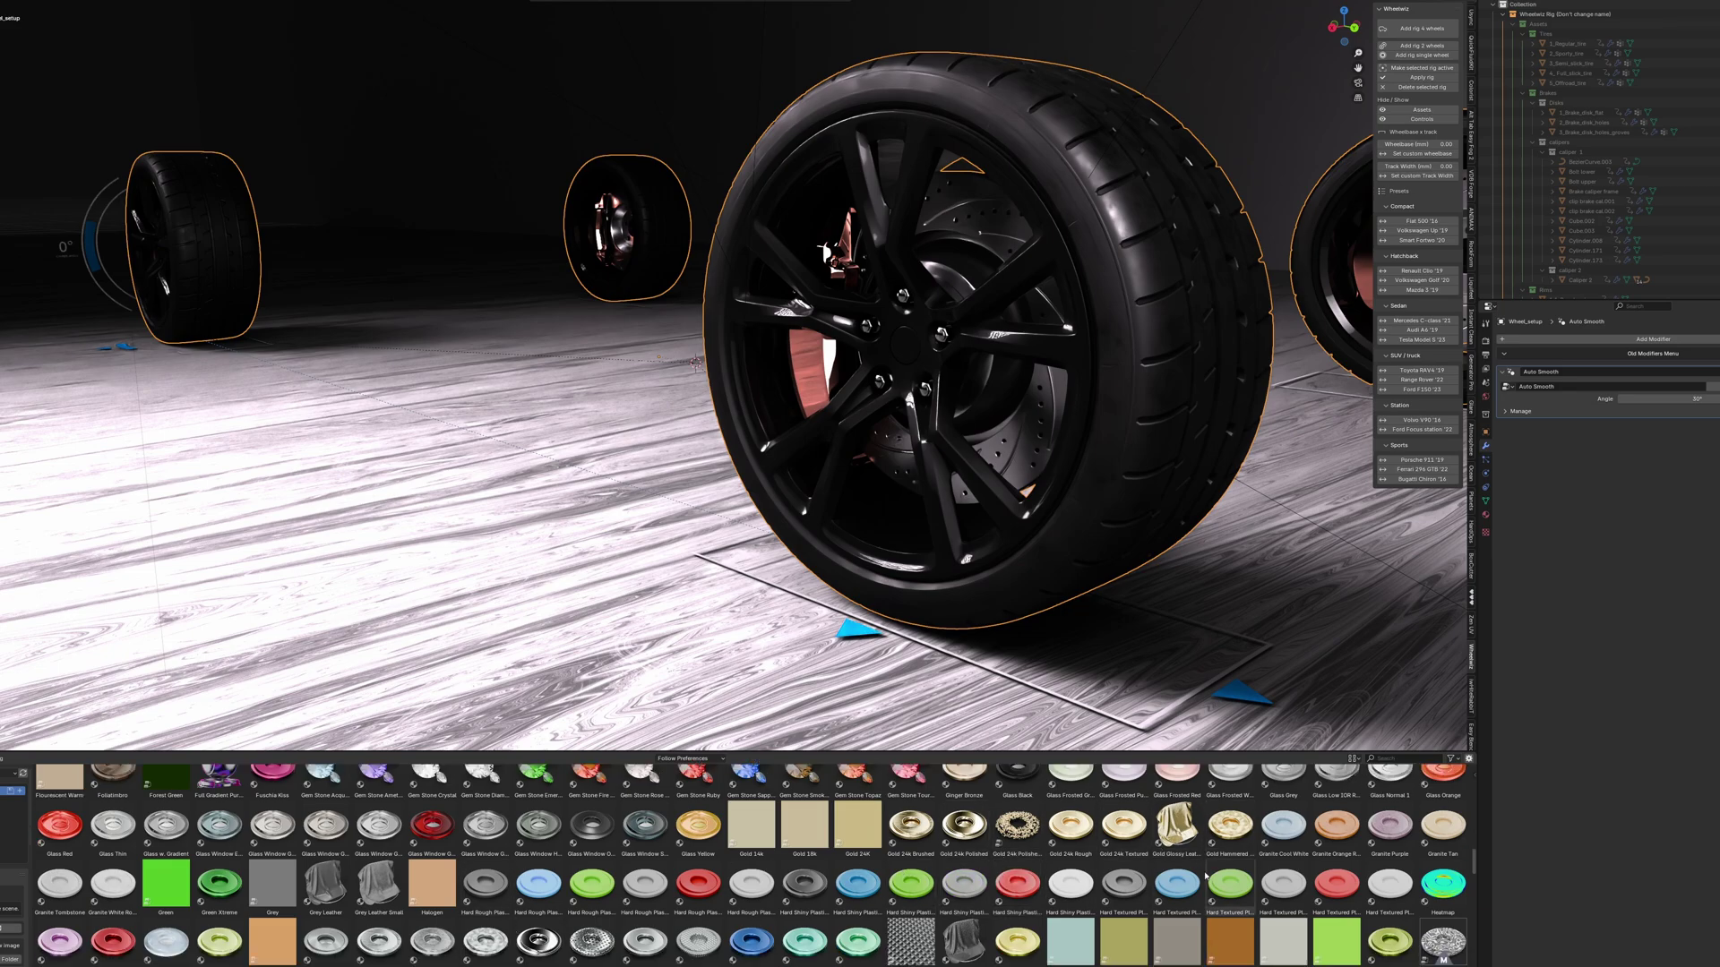
{"action": "scroll", "coordinate": [397, 866], "scroll_direction": "down", "scroll_amount": 2}
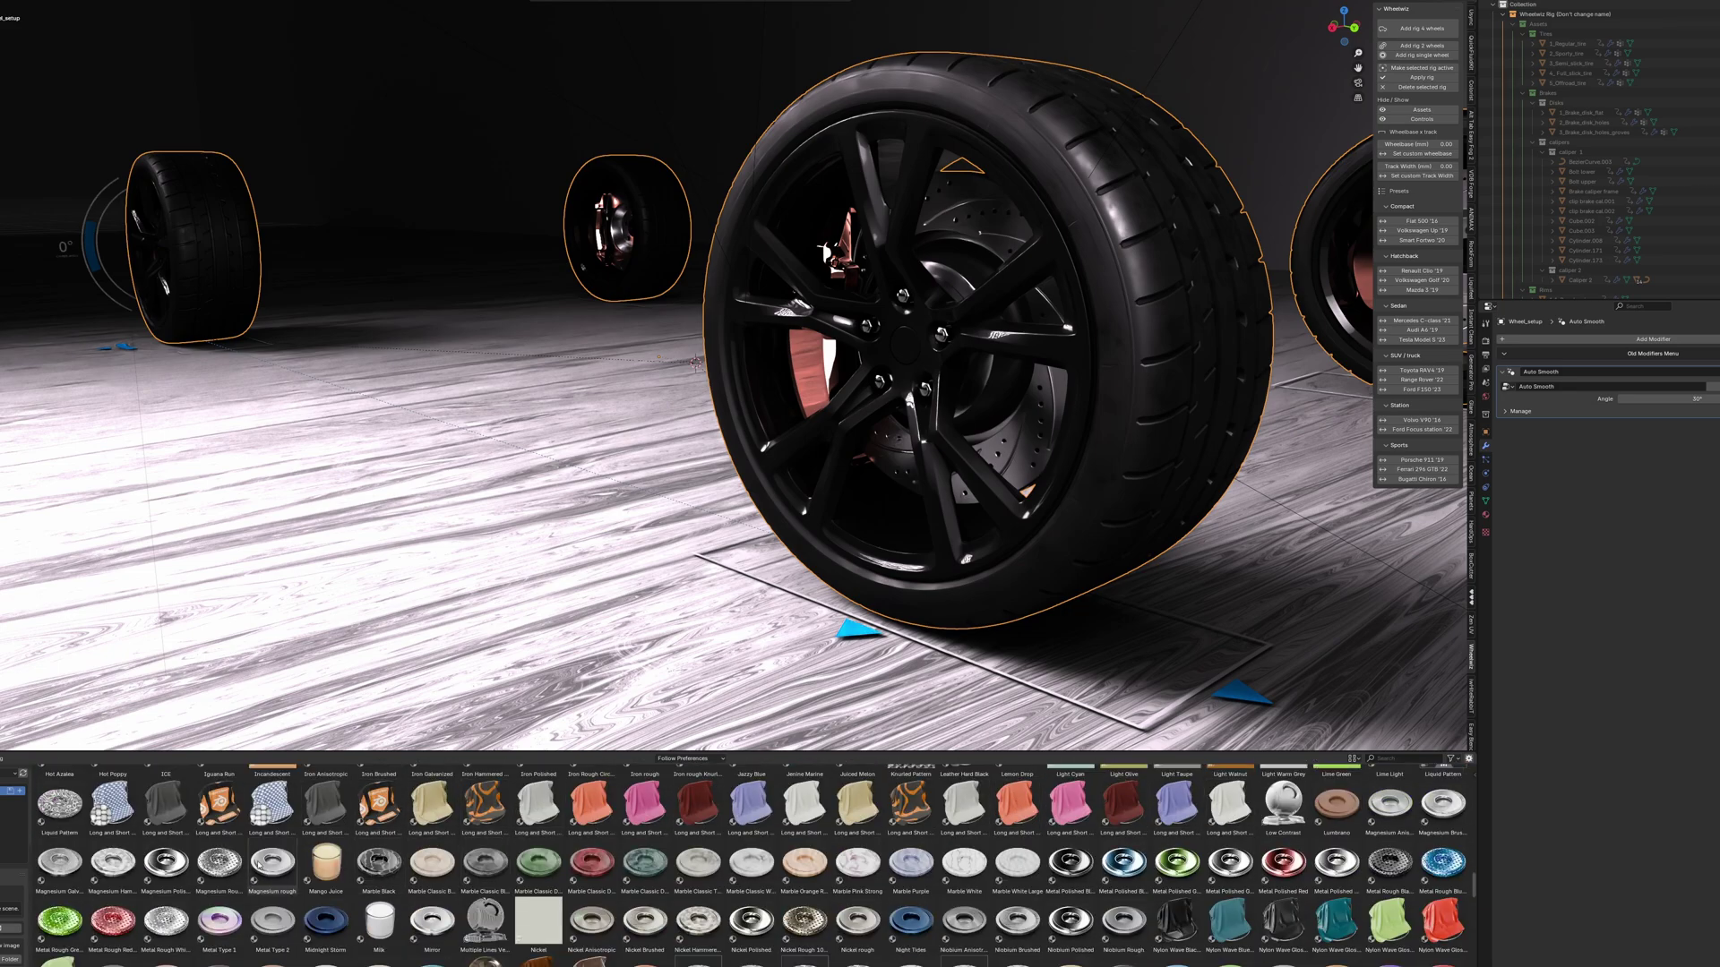
{"action": "left_click_drag", "start_coordinate": [966, 346], "coordinate": [966, 346]}
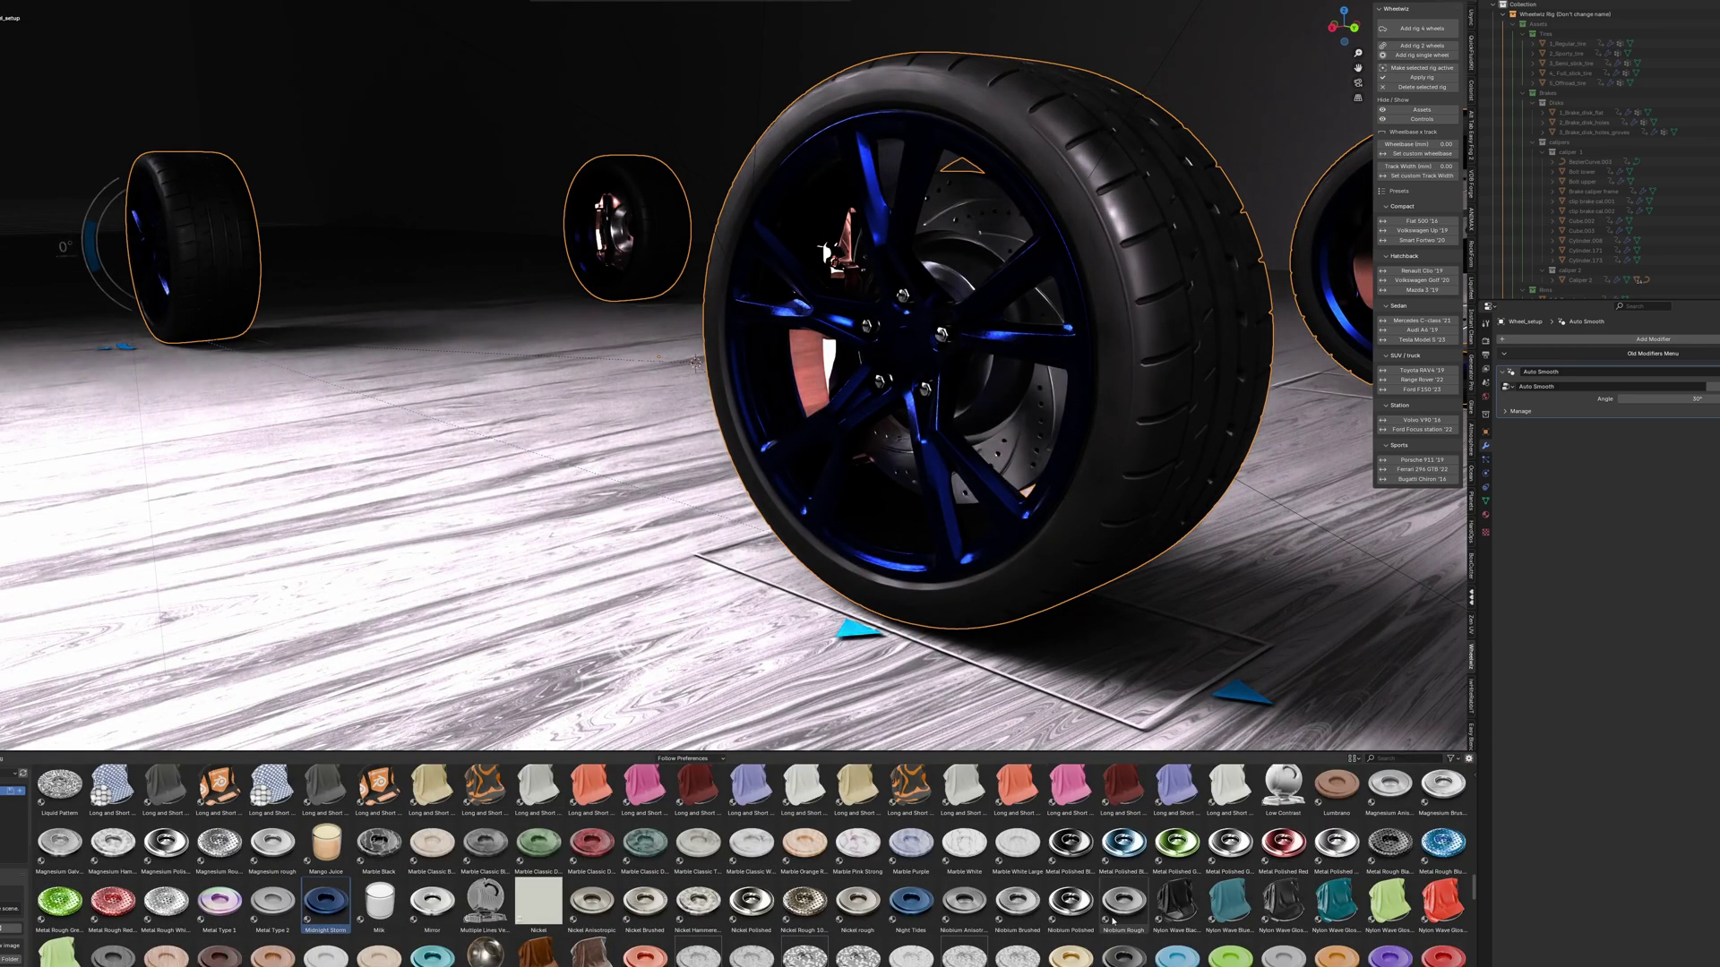
{"action": "key", "text": "ctrl+z"}
{"action": "left_click_drag", "start_coordinate": [806, 363], "coordinate": [806, 362]}
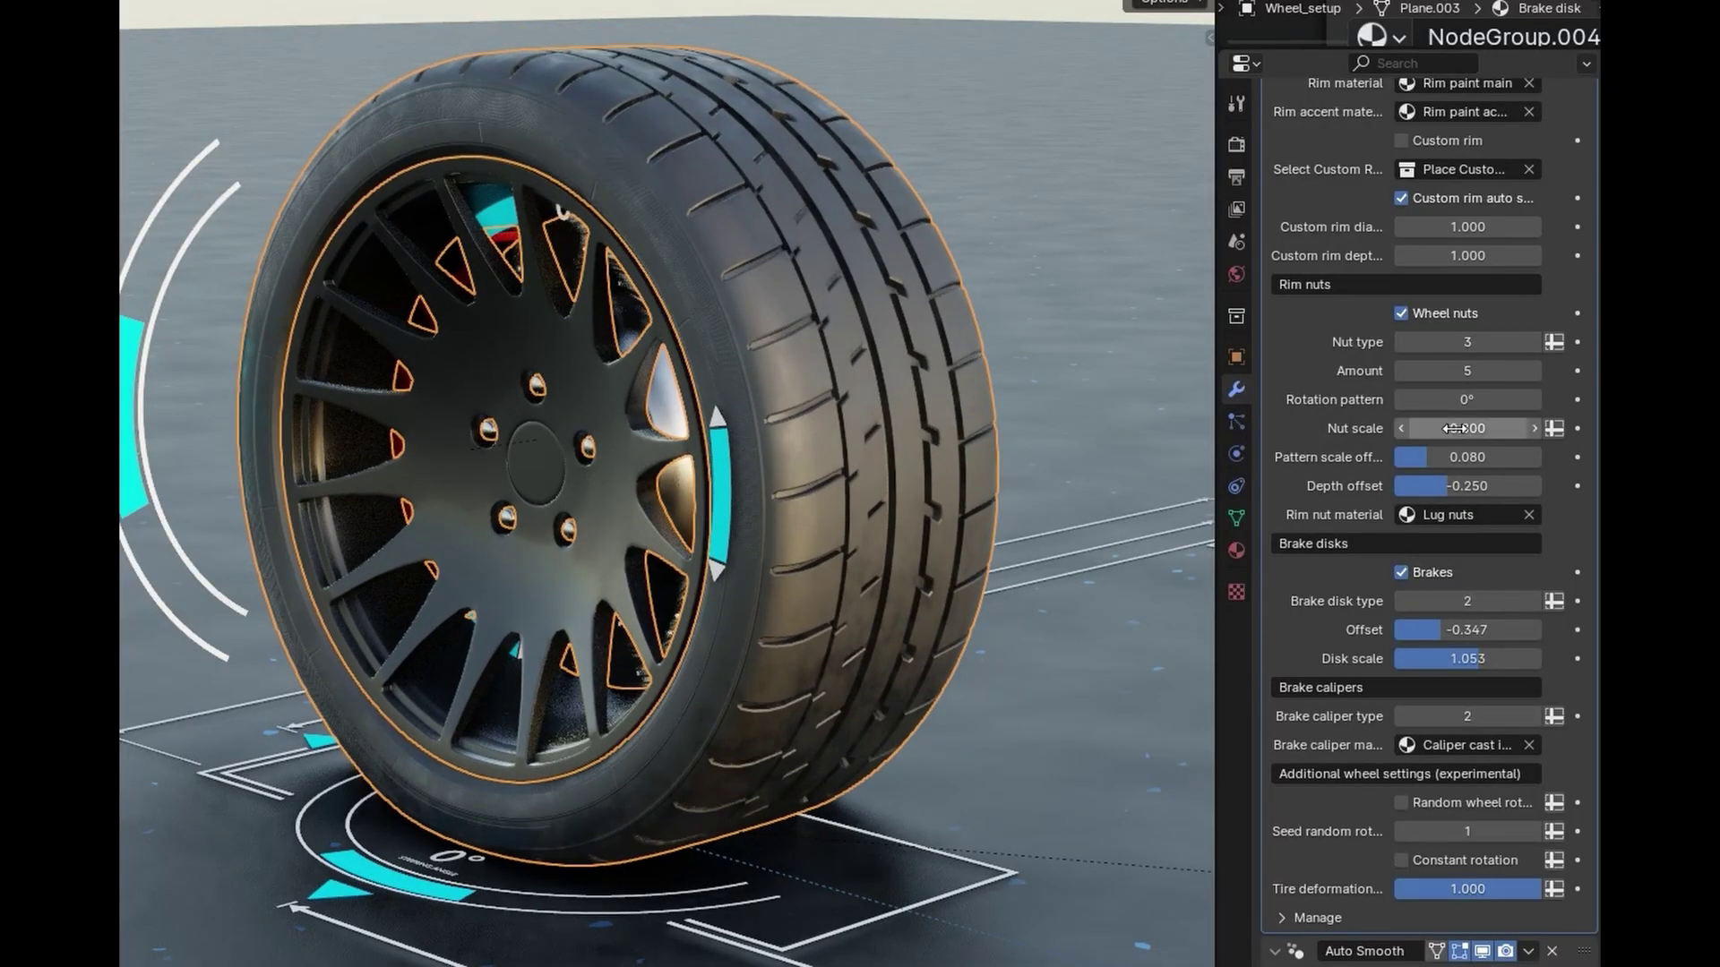
{"action": "scroll", "coordinate": [1454, 428], "scroll_direction": "up", "scroll_amount": 15}
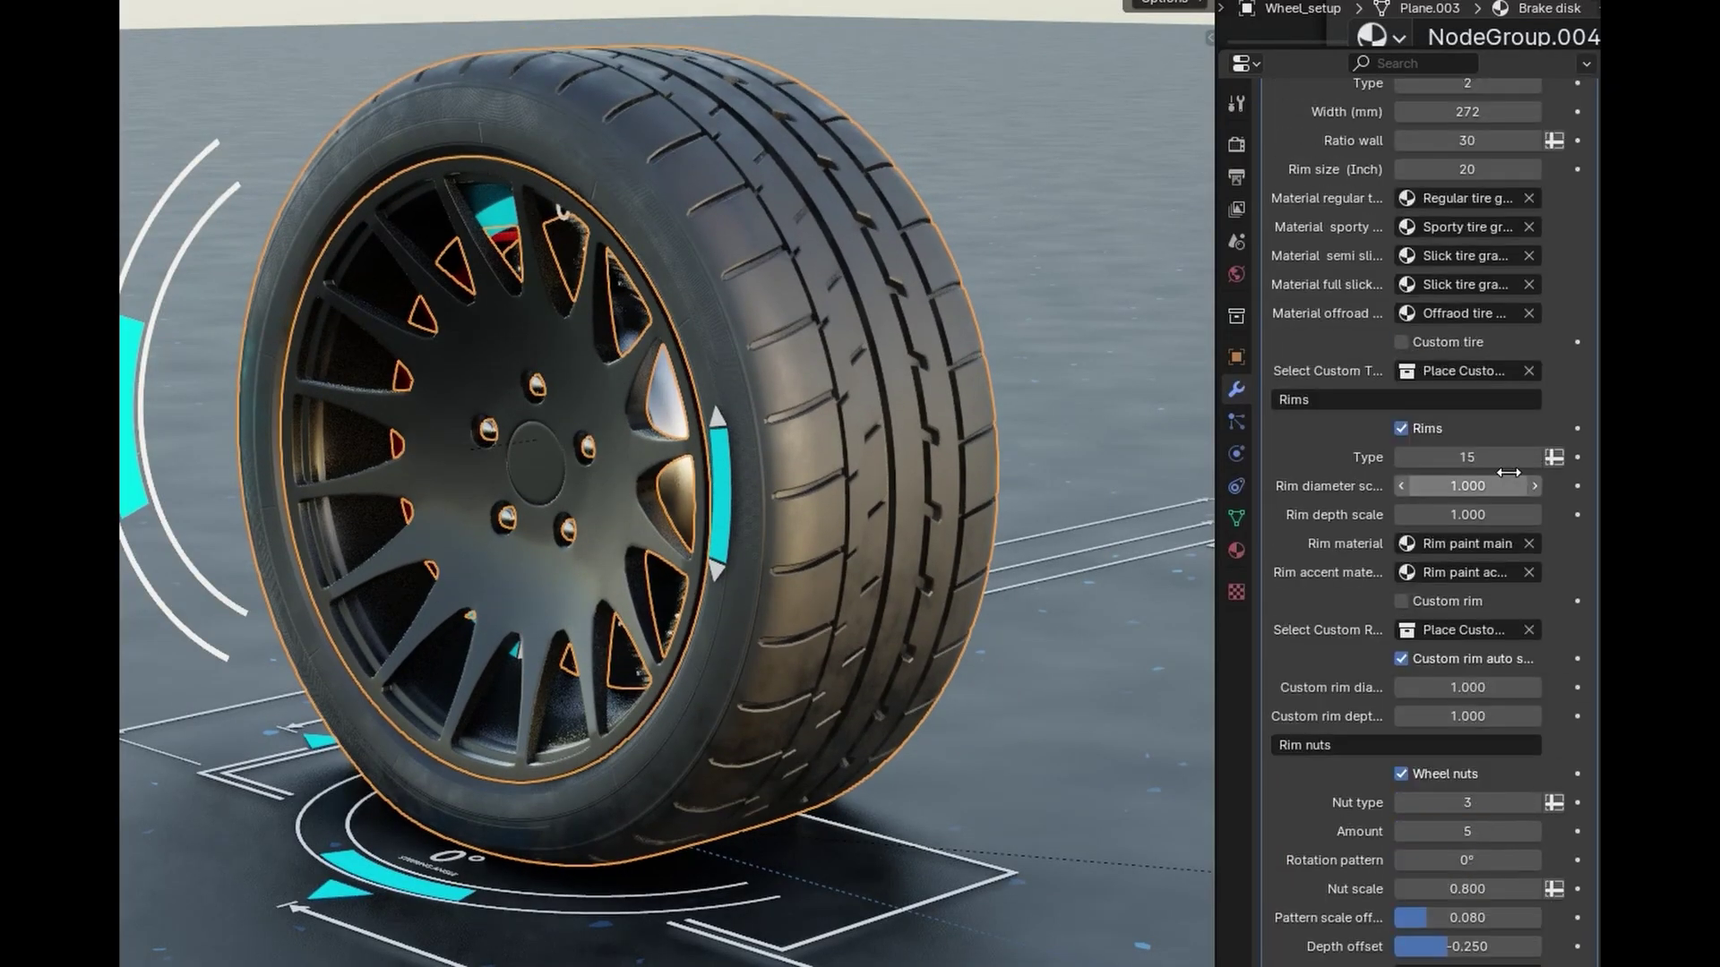
Switch tire types, set the sporty tire's contact-surface wear to 0, and enlarge its sidewall graphic
{"action": "left_click", "coordinate": [1534, 355]}
{"action": "left_click", "coordinate": [1534, 355]}
{"action": "scroll", "coordinate": [1496, 625], "scroll_direction": "down", "scroll_amount": 10}
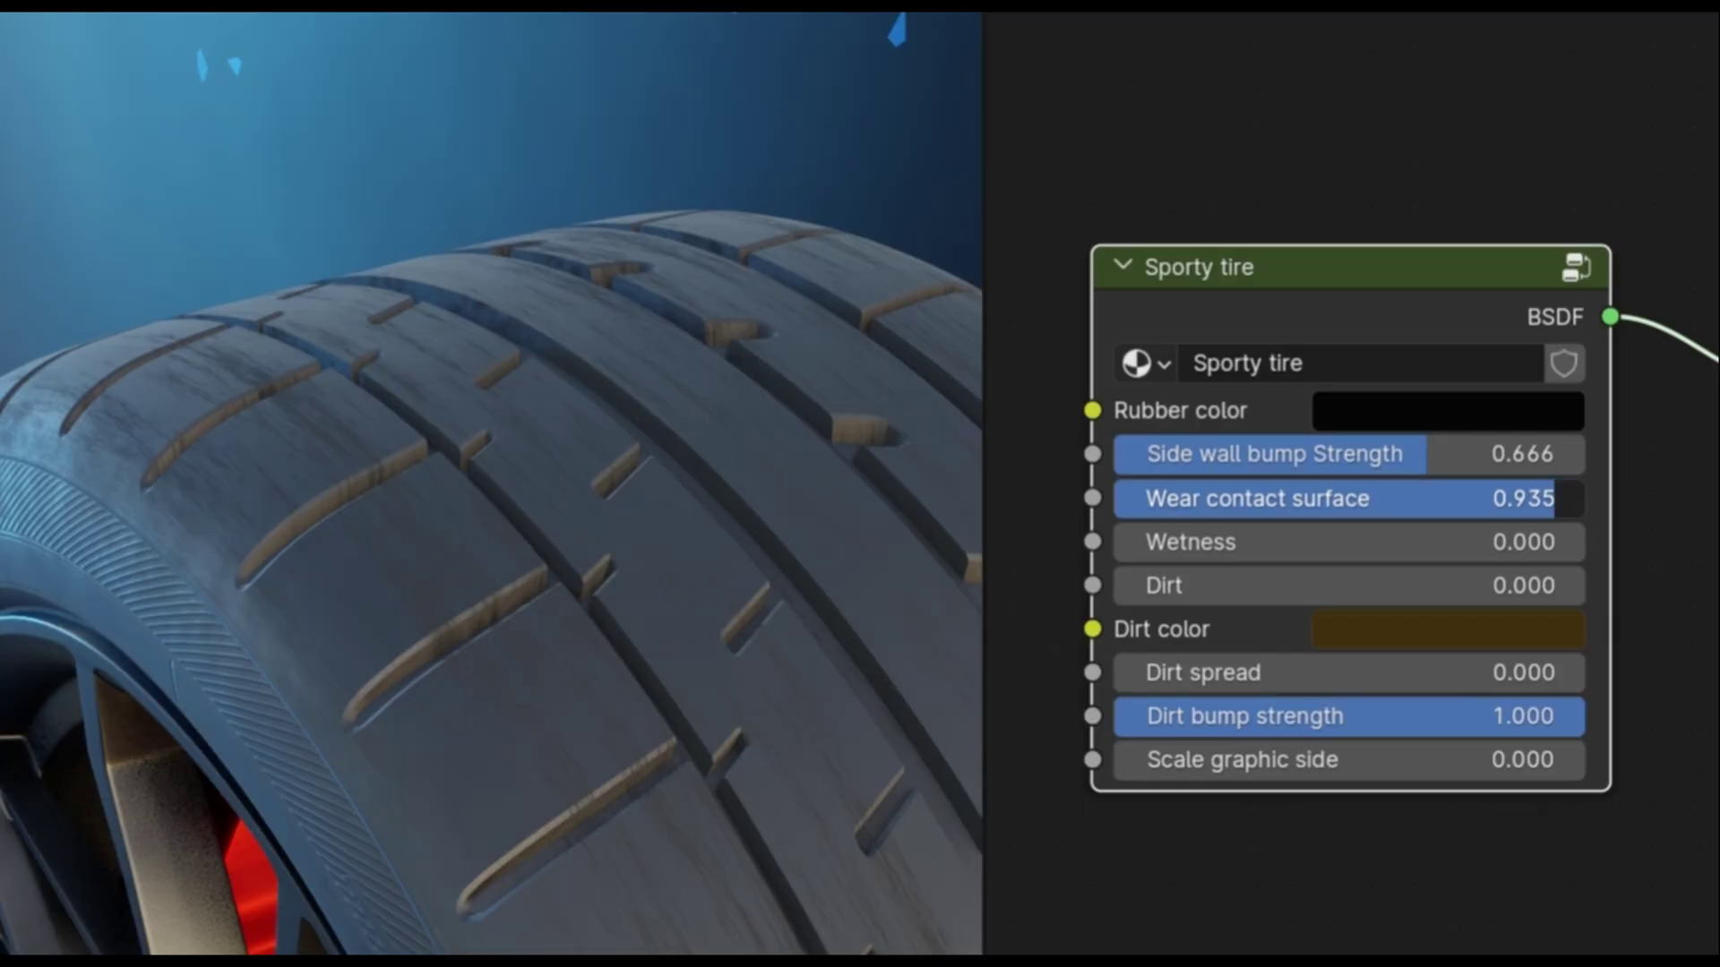
{"action": "left_click_drag", "start_coordinate": [1523, 498], "coordinate": [1168, 494]}
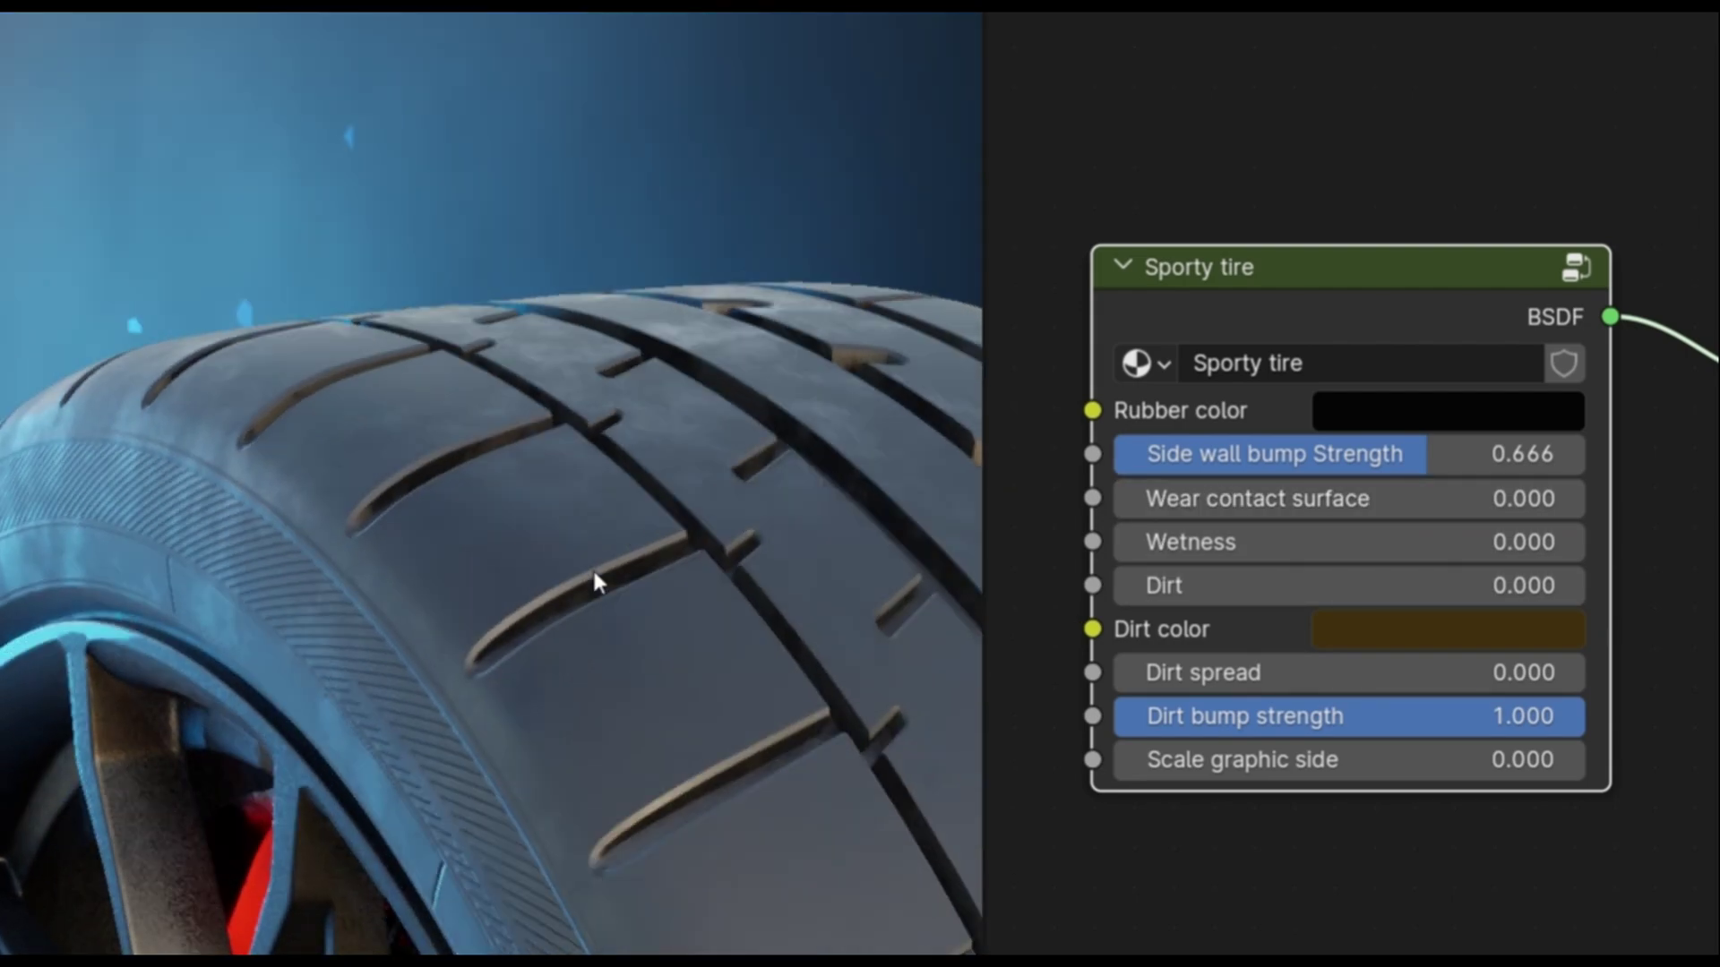
{"action": "left_click_drag", "start_coordinate": [1301, 758], "coordinate": [1422, 760]}
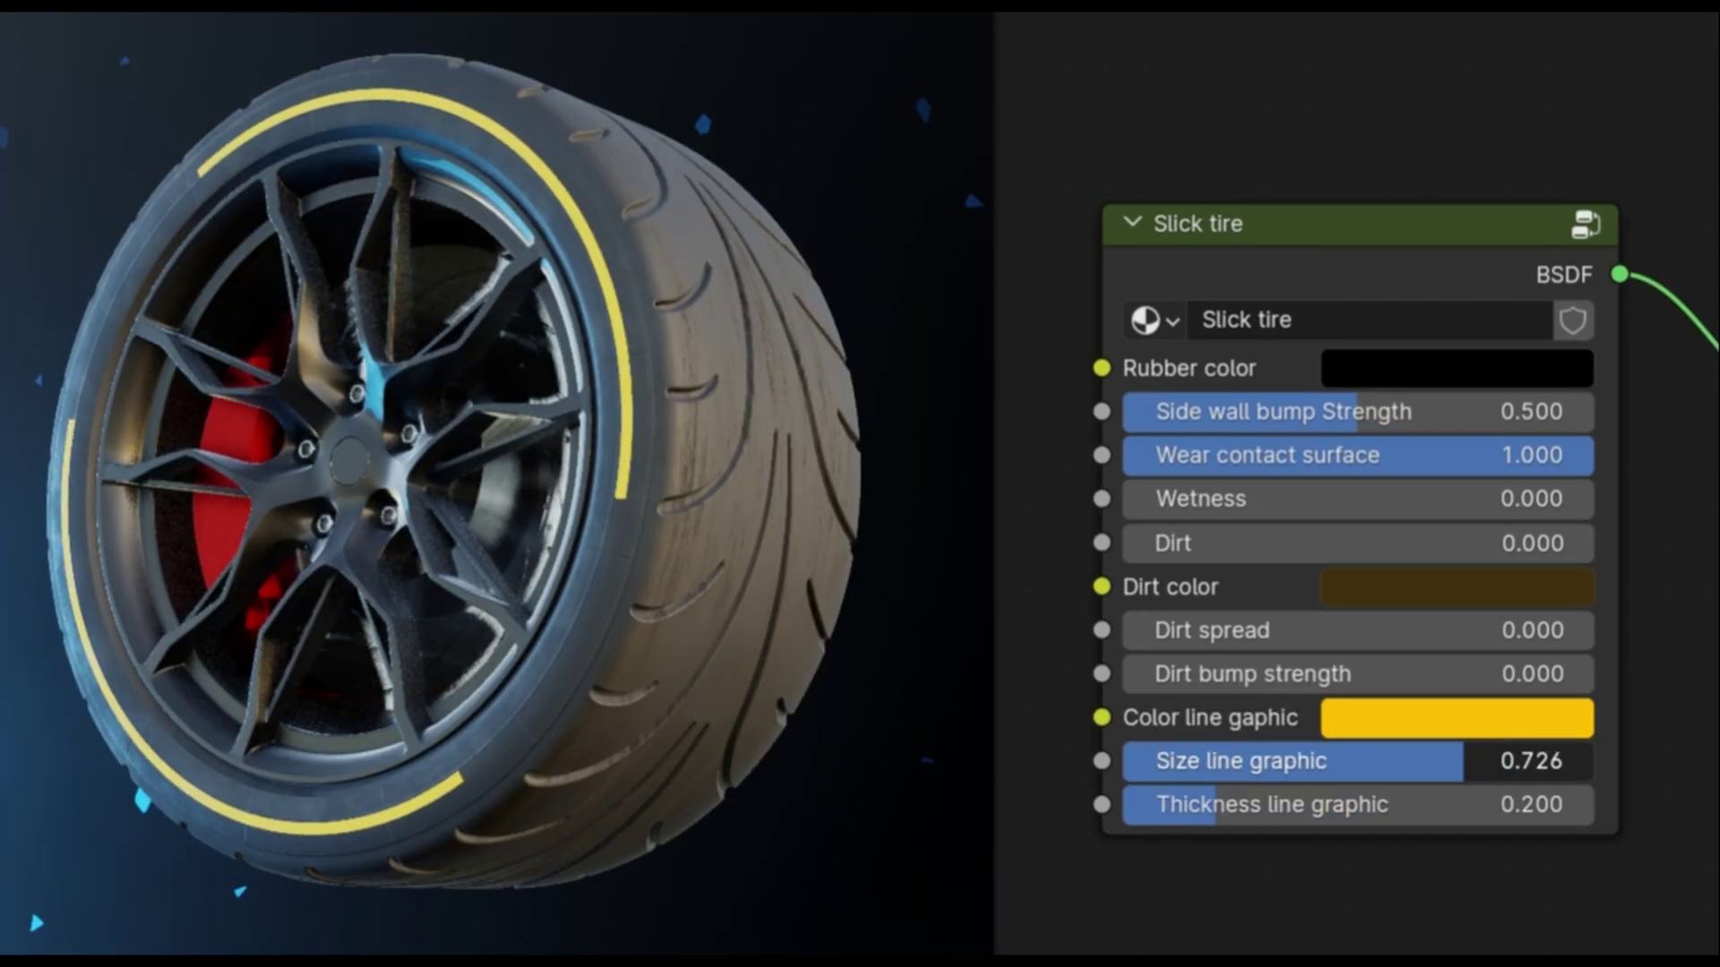
Give the slick tire's line graphic size 0.578, thickness 0.518 and a blue colour
{"action": "left_click_drag", "start_coordinate": [1463, 761], "coordinate": [1393, 760]}
{"action": "left_click_drag", "start_coordinate": [1219, 804], "coordinate": [1366, 803]}
{"action": "left_click", "coordinate": [1458, 718]}
{"action": "left_click_drag", "start_coordinate": [1426, 406], "coordinate": [1661, 159]}
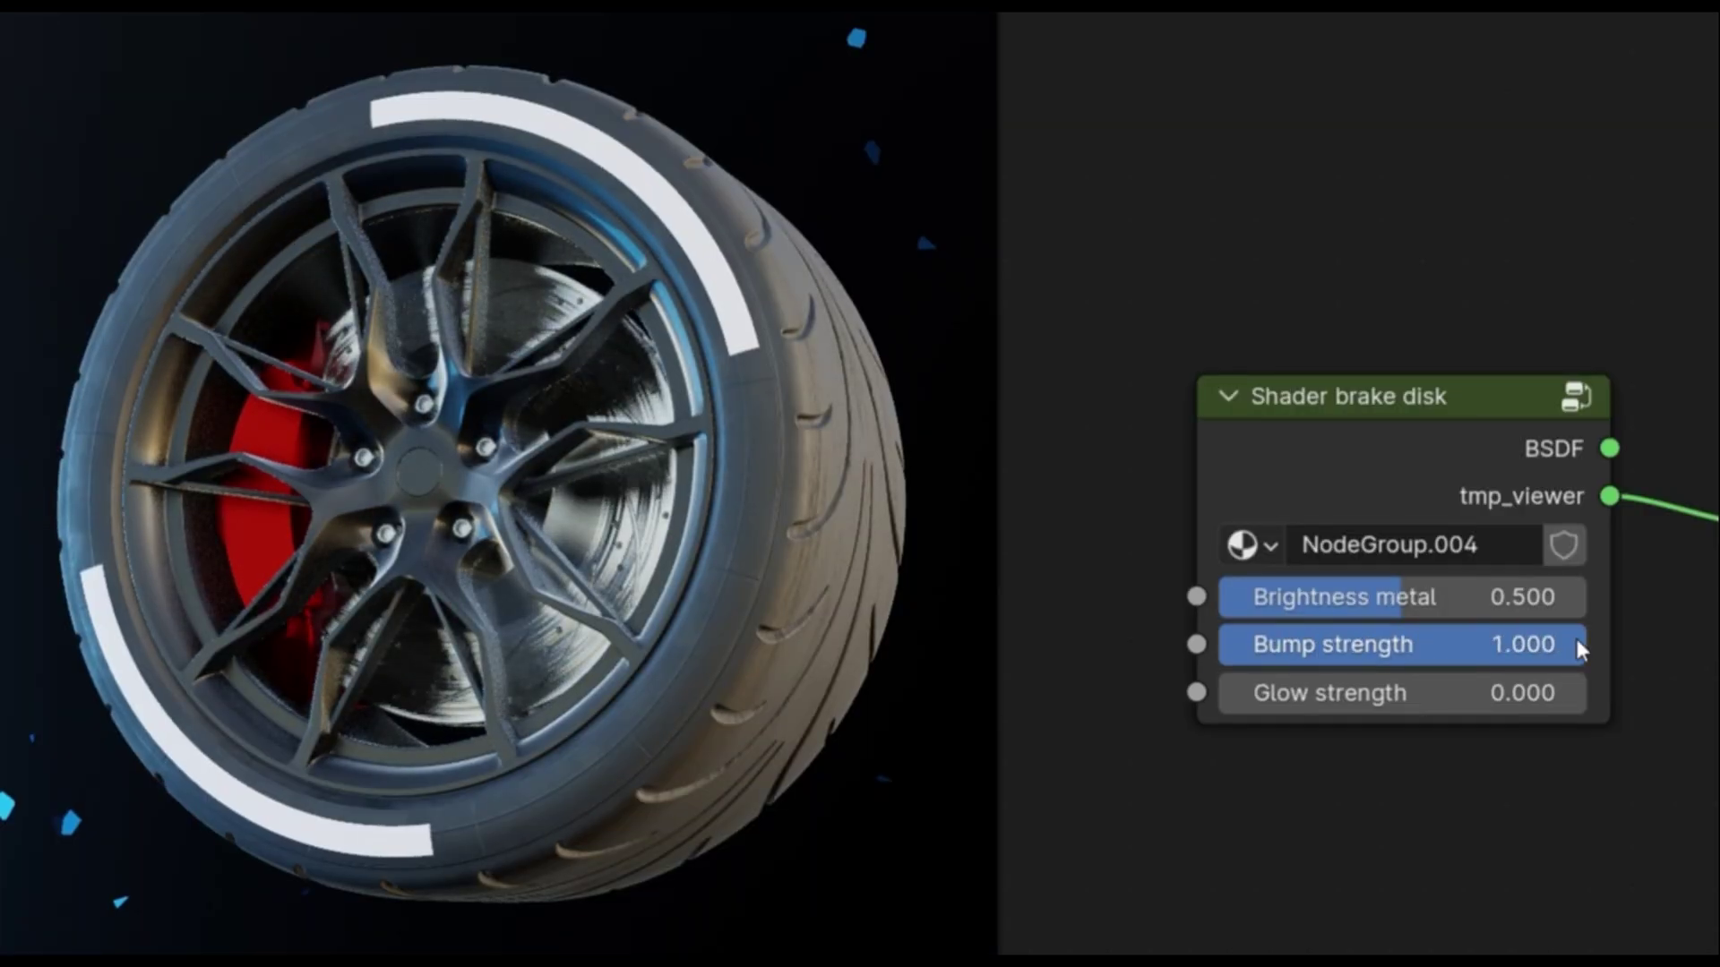
Make the brake disk glow orange, then turn the glow back off
{"action": "left_click_drag", "start_coordinate": [1580, 693], "coordinate": [1716, 692]}
{"action": "left_click_drag", "start_coordinate": [1523, 693], "coordinate": [1221, 702]}
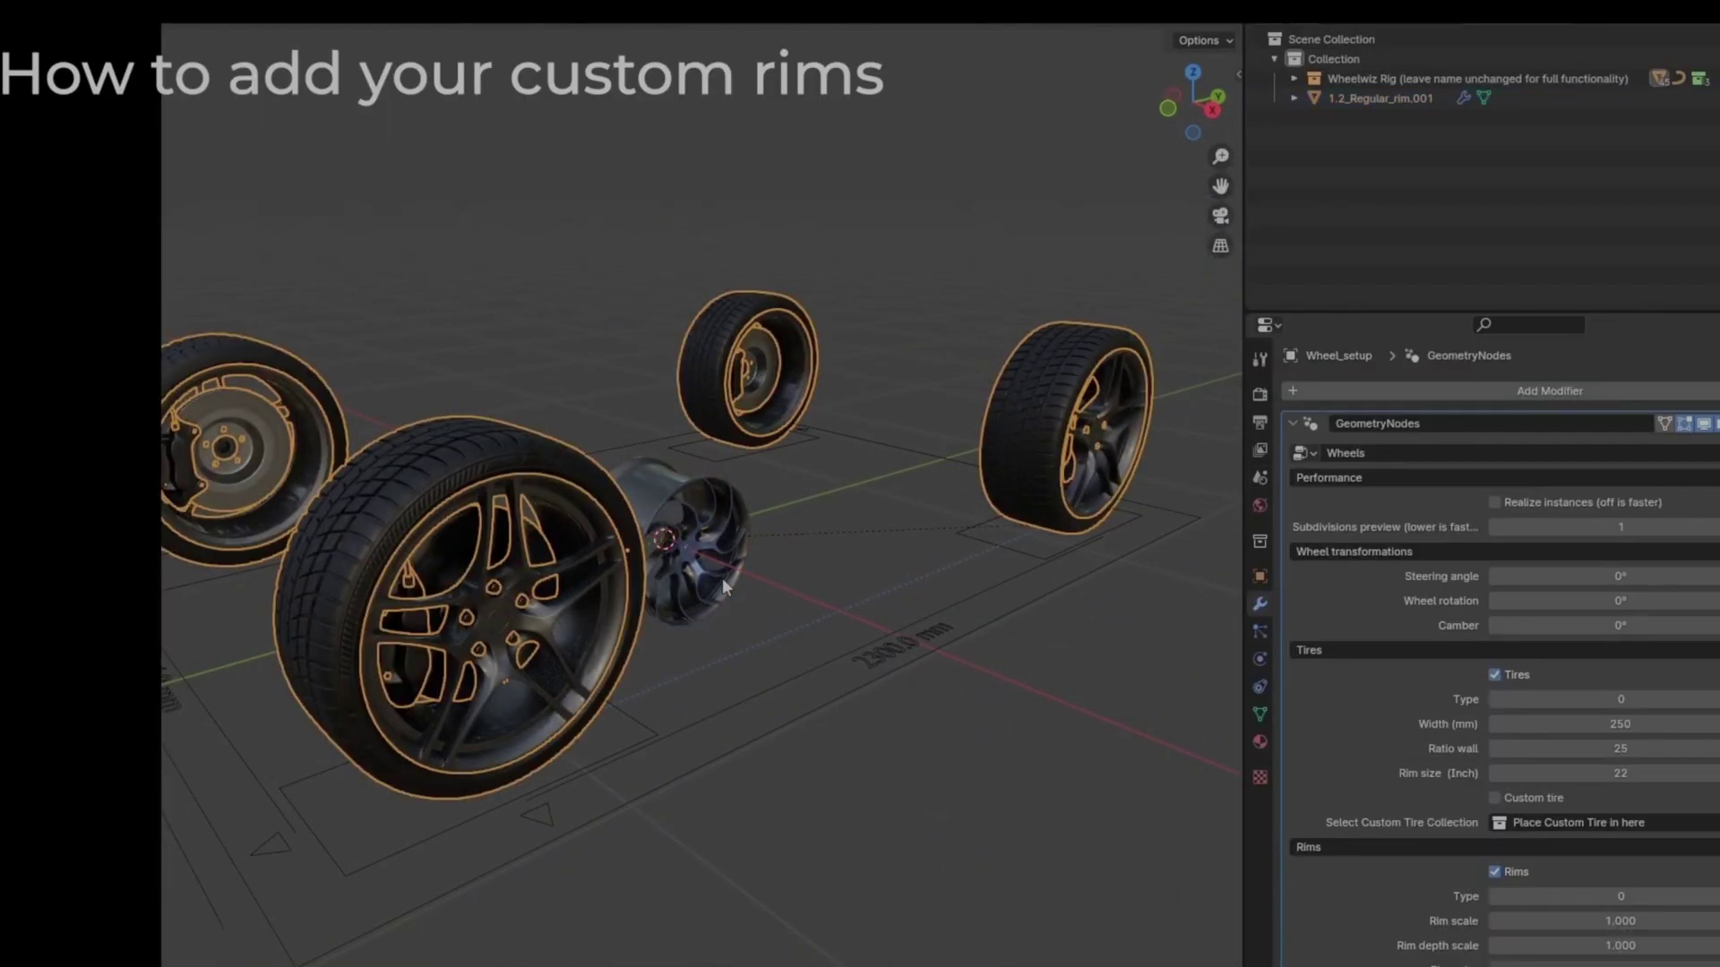
{"action": "scroll", "coordinate": [1531, 806], "scroll_direction": "down", "scroll_amount": 5}
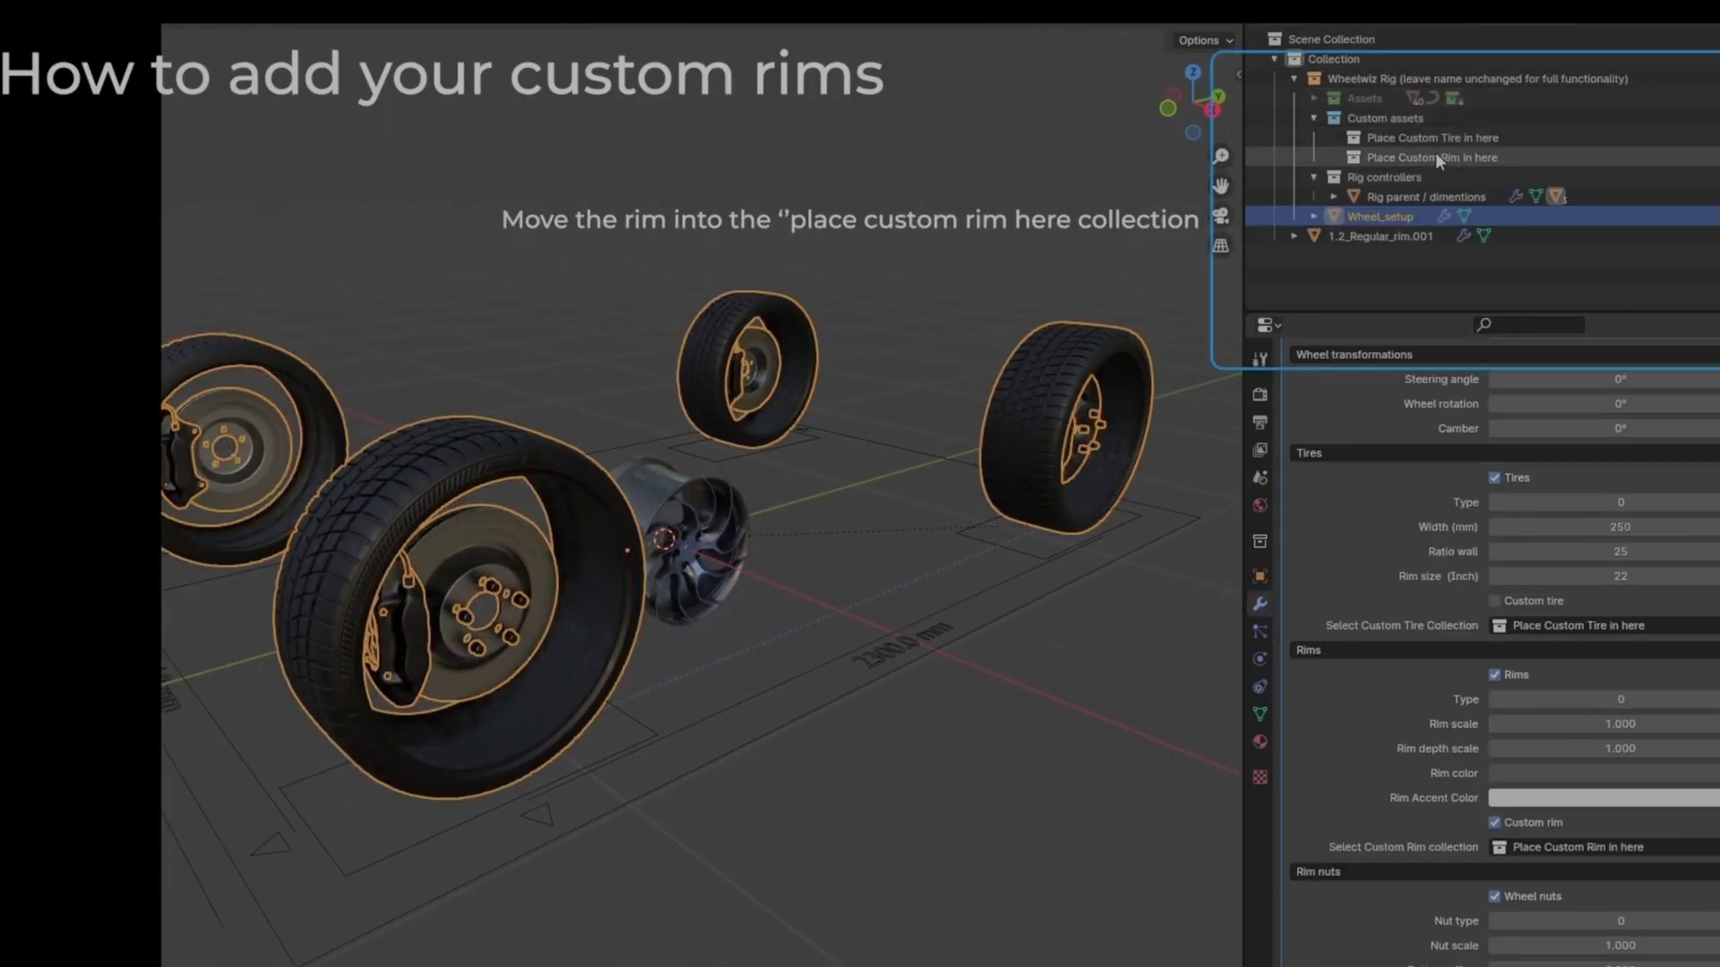
Move 1.2_Regular_rim.001 into 'Place Custom Rim in here' and scale it to 1.104 with depth 0.846
{"action": "left_click_drag", "start_coordinate": [1357, 257], "coordinate": [1432, 147]}
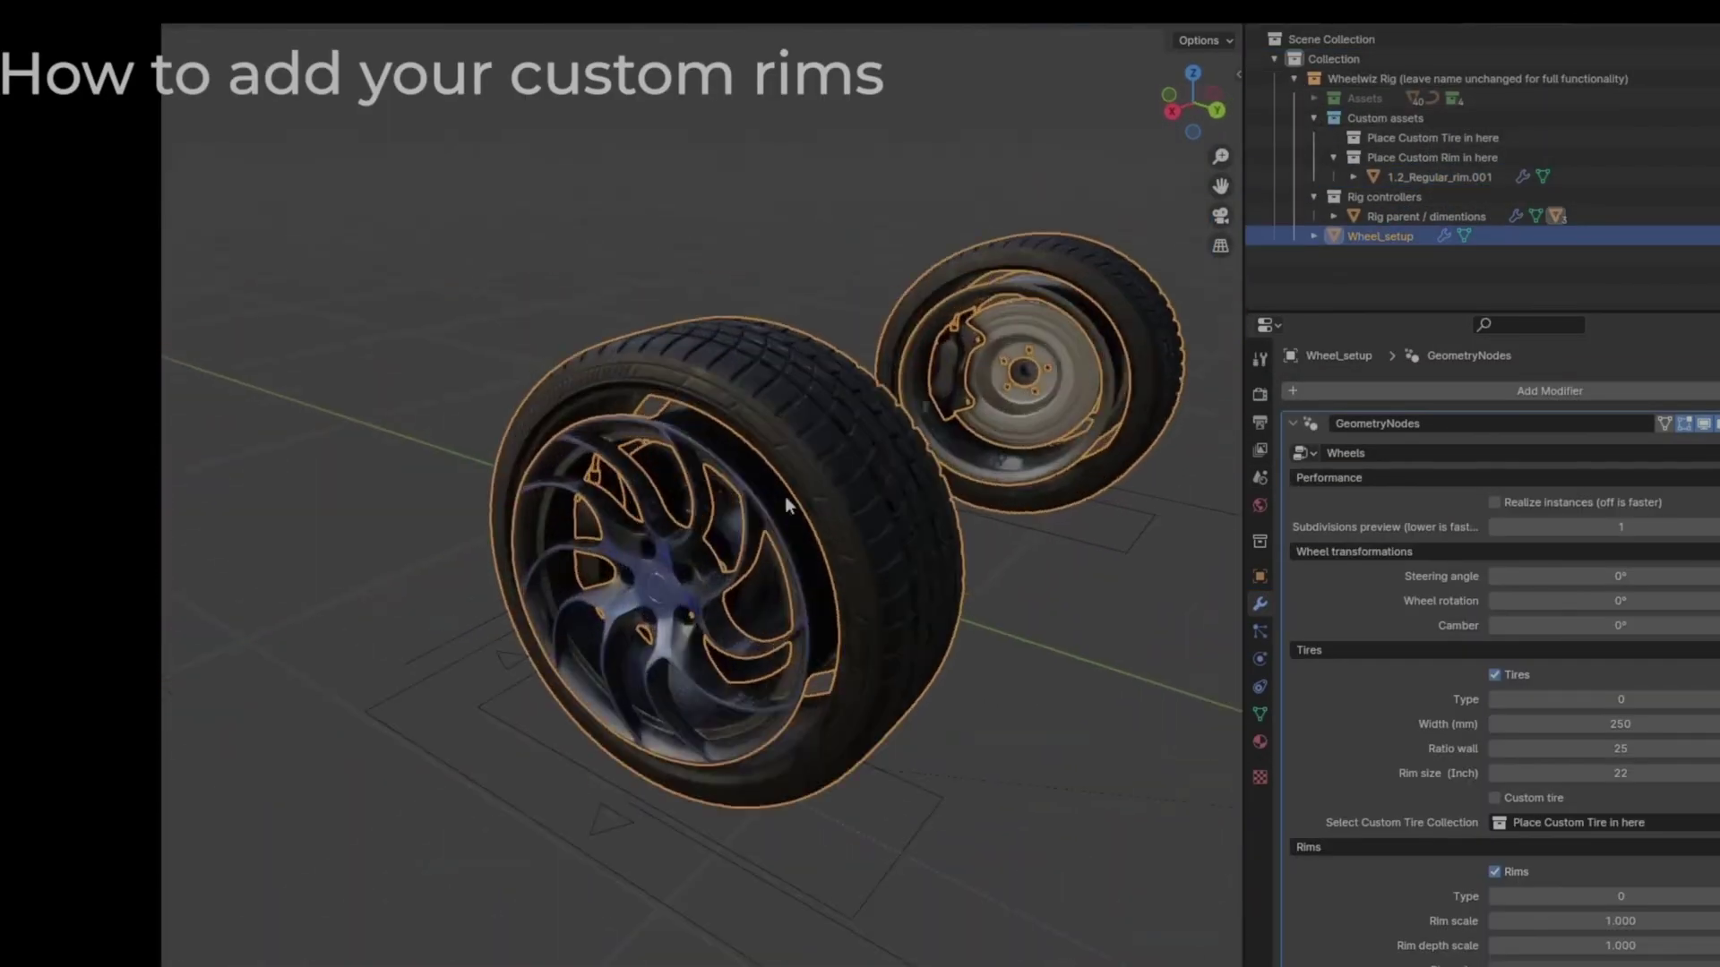
{"action": "mouse_move", "coordinate": [1620, 789]}
{"action": "left_mouse_down"}
{"action": "mouse_move", "coordinate": [1586, 788]}
{"action": "mouse_move", "coordinate": [1639, 763]}
{"action": "mouse_move", "coordinate": [1606, 764]}
{"action": "mouse_move", "coordinate": [1653, 789]}
{"action": "mouse_move", "coordinate": [1604, 789]}
{"action": "mouse_move", "coordinate": [1630, 763]}
{"action": "left_mouse_up"}
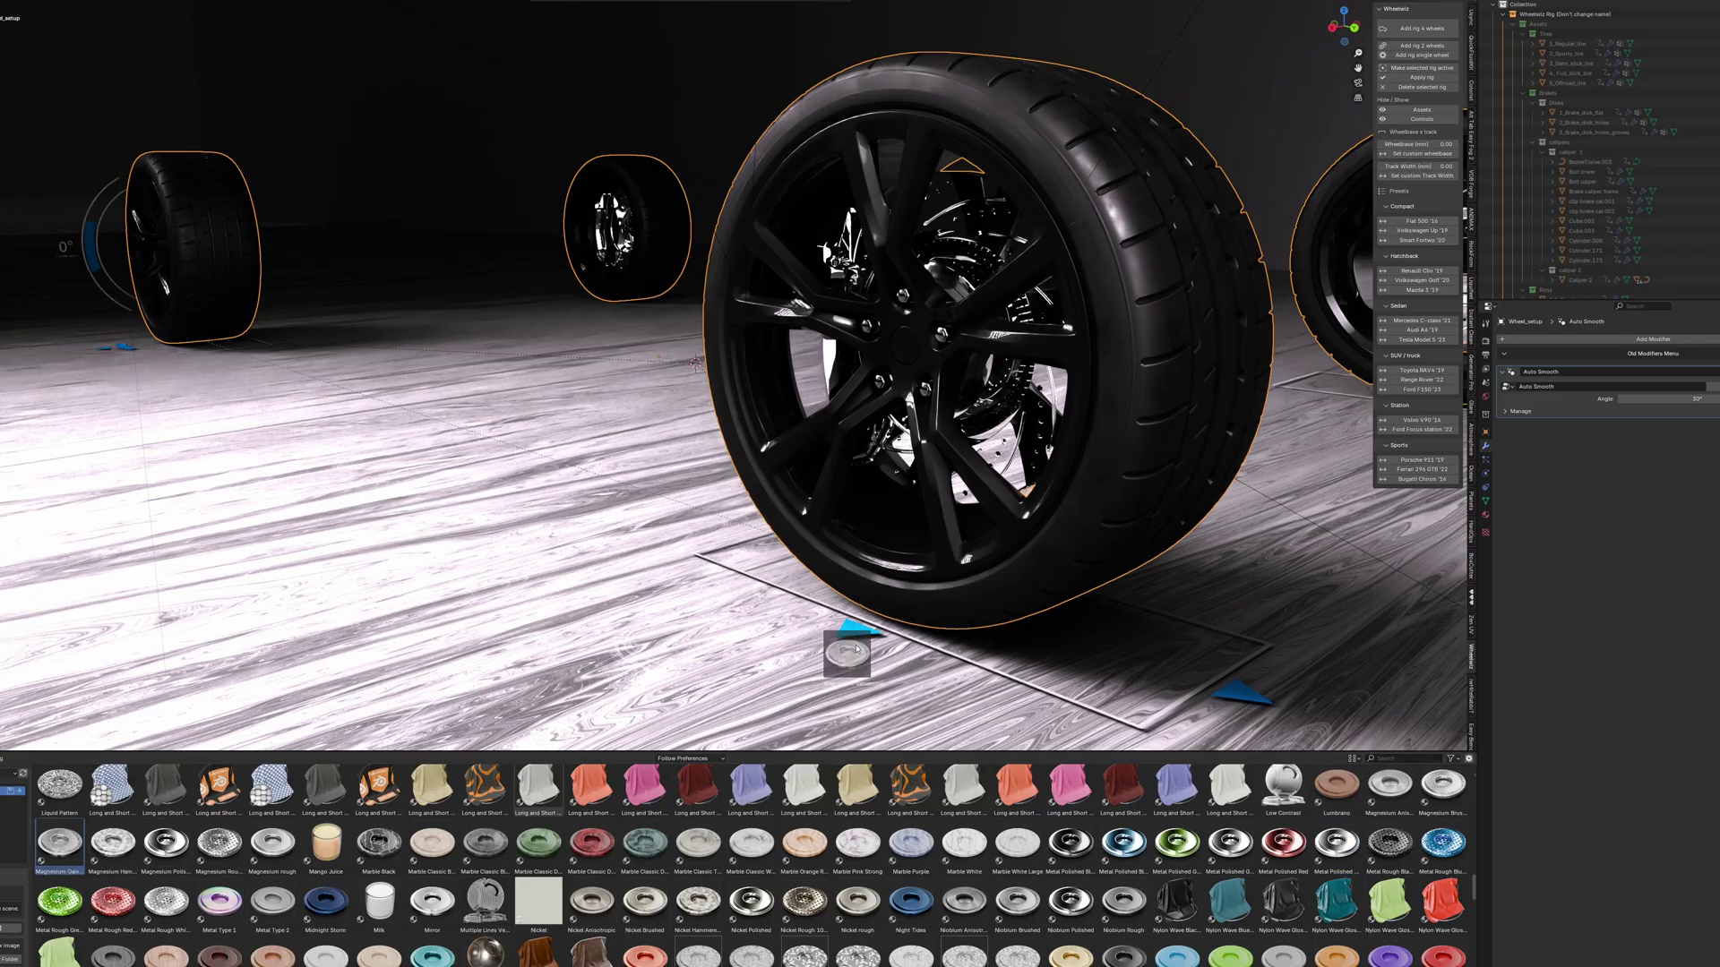
Apply a metal material to the brake disc and try Niobium Rough on the rim
{"action": "left_click_drag", "start_coordinate": [857, 648], "coordinate": [1059, 391]}
{"action": "scroll", "coordinate": [1175, 883], "scroll_direction": "down", "scroll_amount": 5}
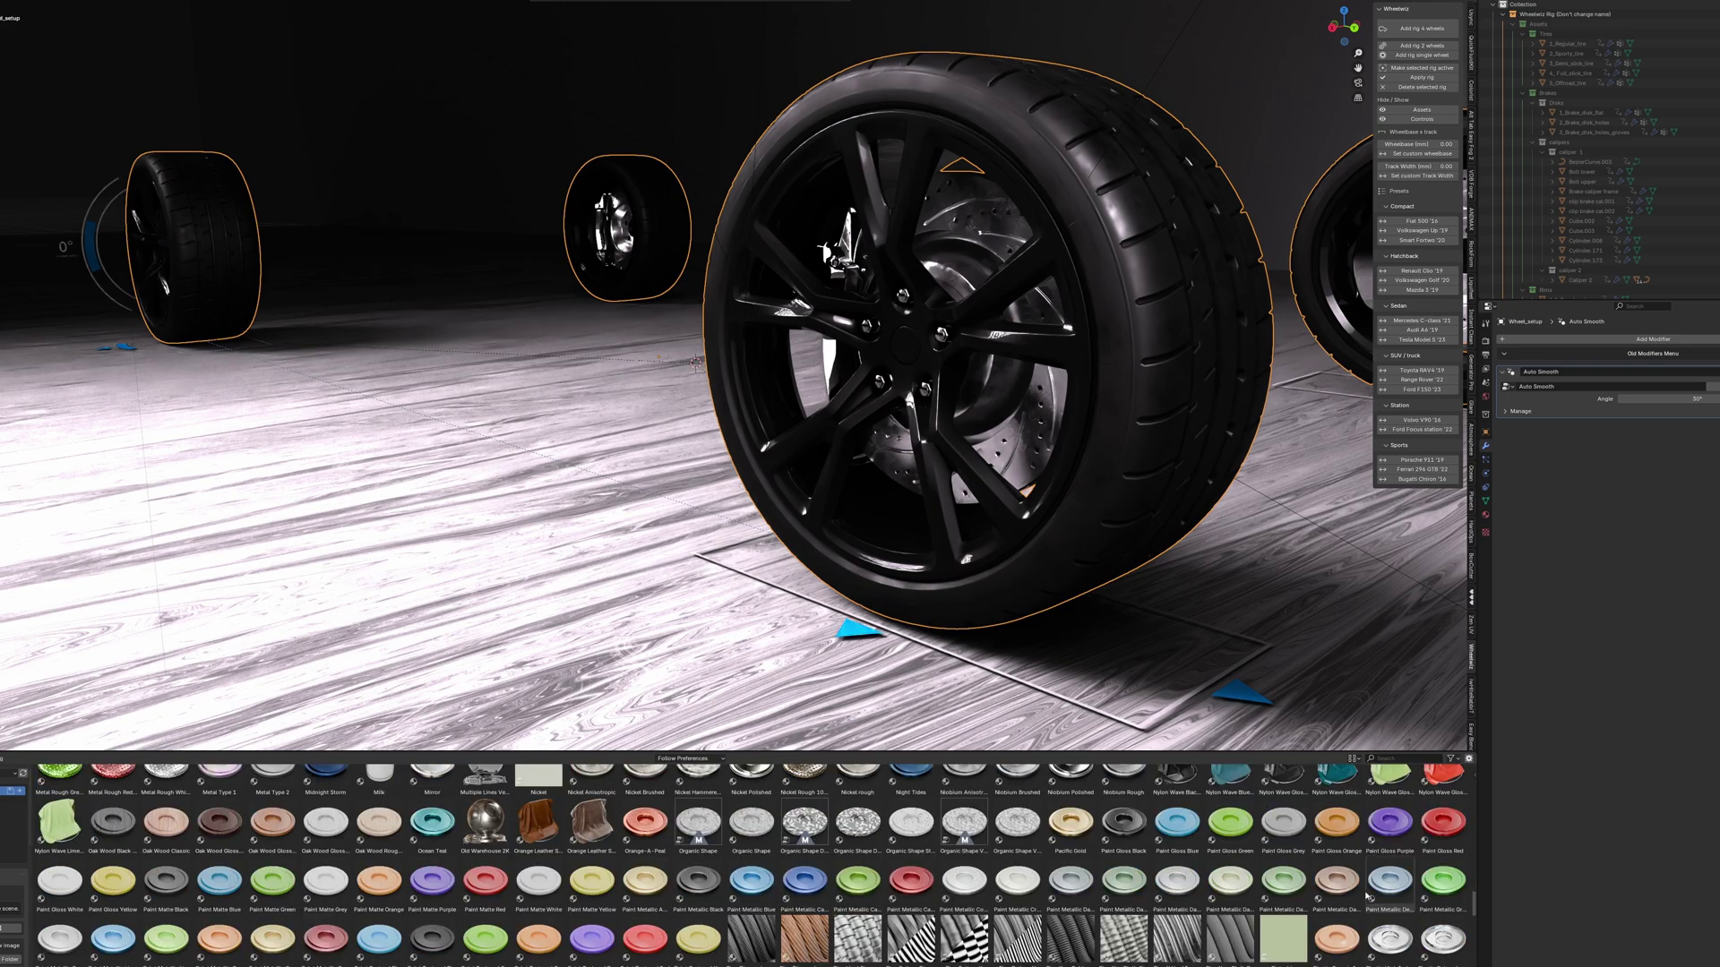
{"action": "scroll", "coordinate": [1136, 869], "scroll_direction": "up", "scroll_amount": 2}
{"action": "left_click_drag", "start_coordinate": [1123, 787], "coordinate": [931, 403]}
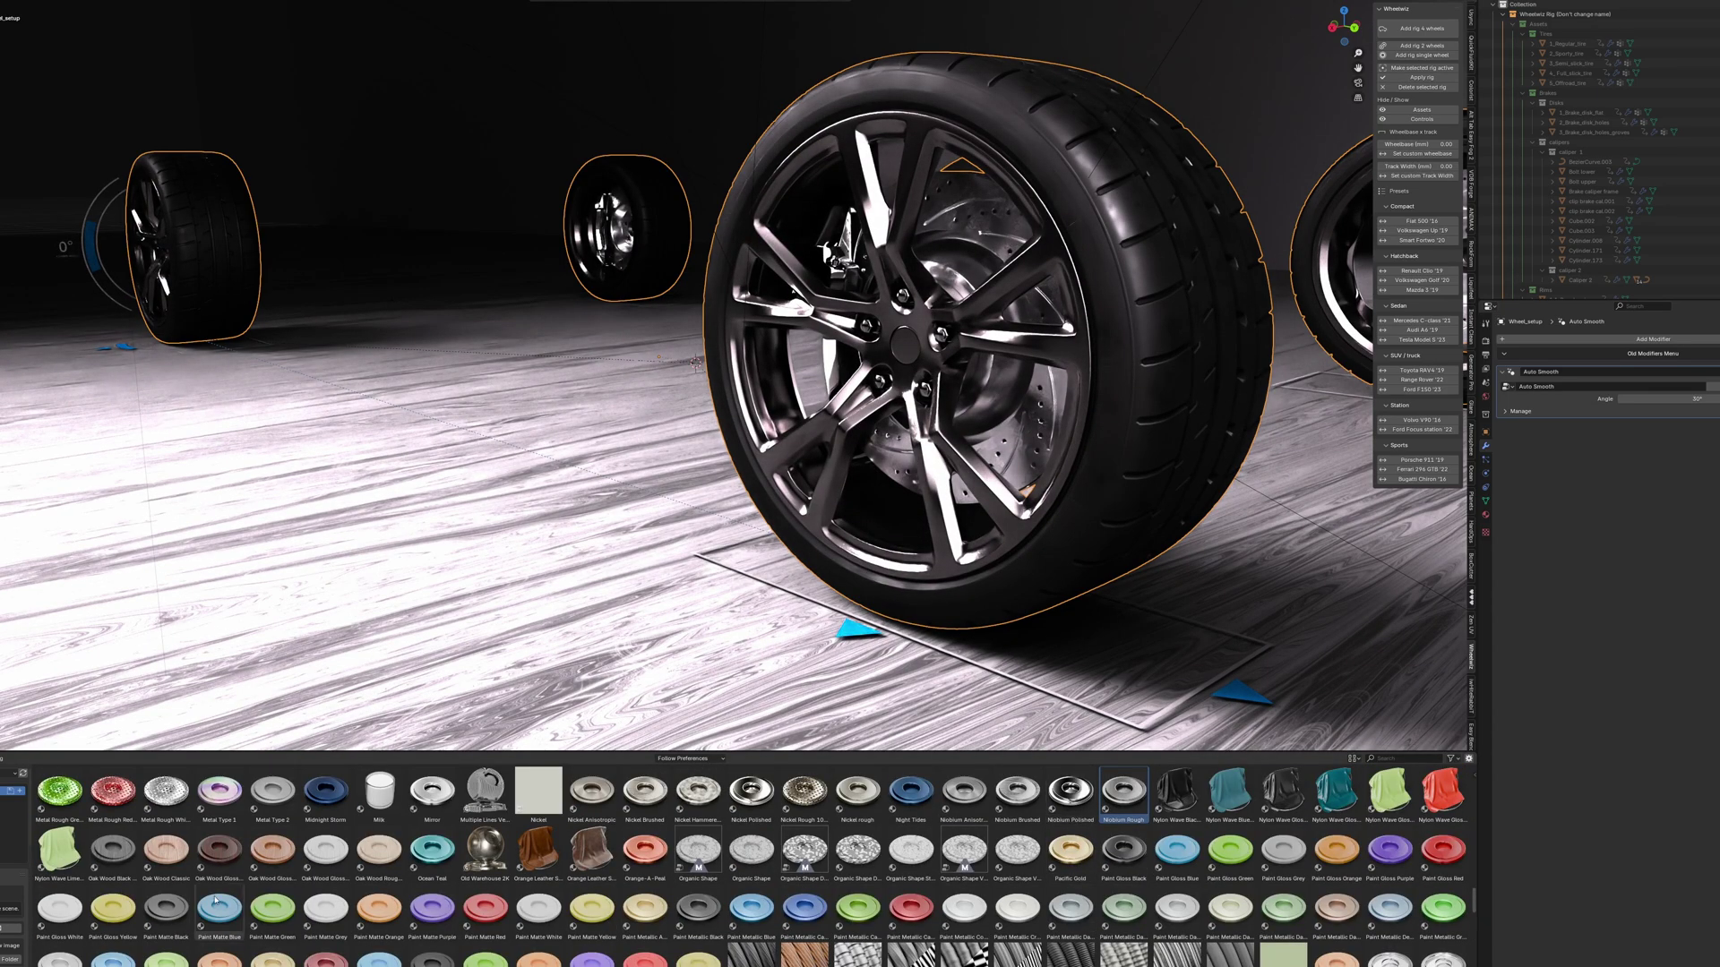
Finish the front rim with glossy Anodized Aluminum Polished Black
{"action": "scroll", "coordinate": [980, 859], "scroll_direction": "down", "scroll_amount": 2}
{"action": "scroll", "coordinate": [1405, 913], "scroll_direction": "down", "scroll_amount": 10}
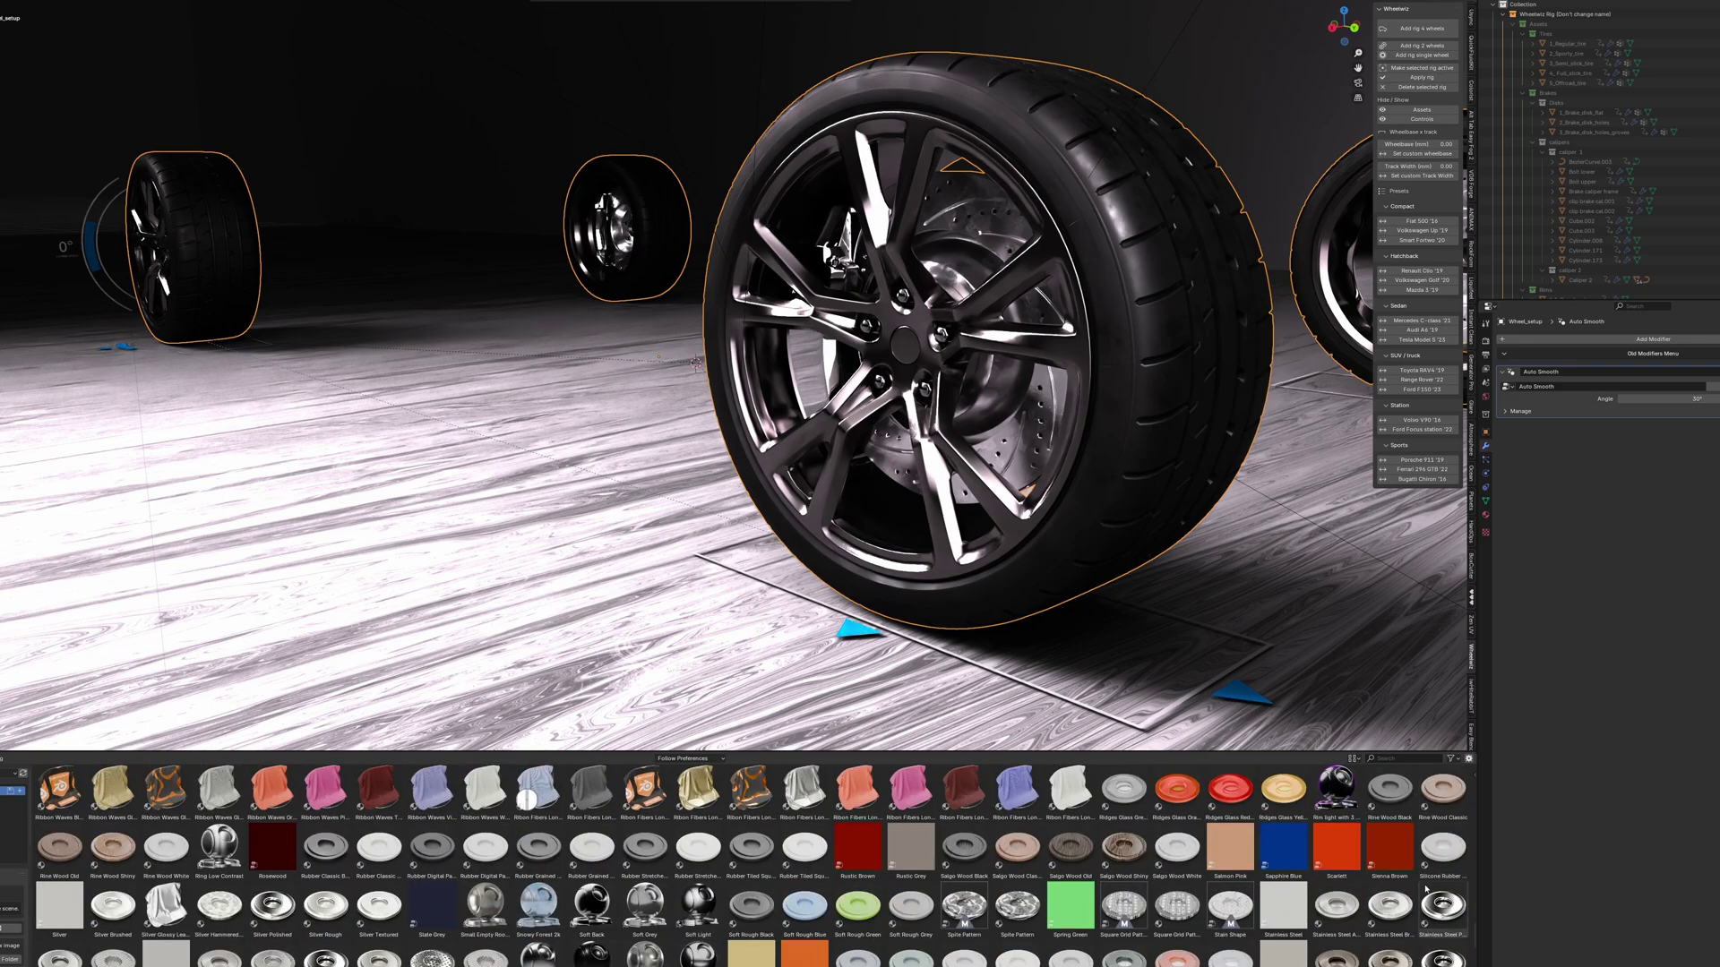
{"action": "scroll", "coordinate": [480, 839], "scroll_direction": "down", "scroll_amount": 1}
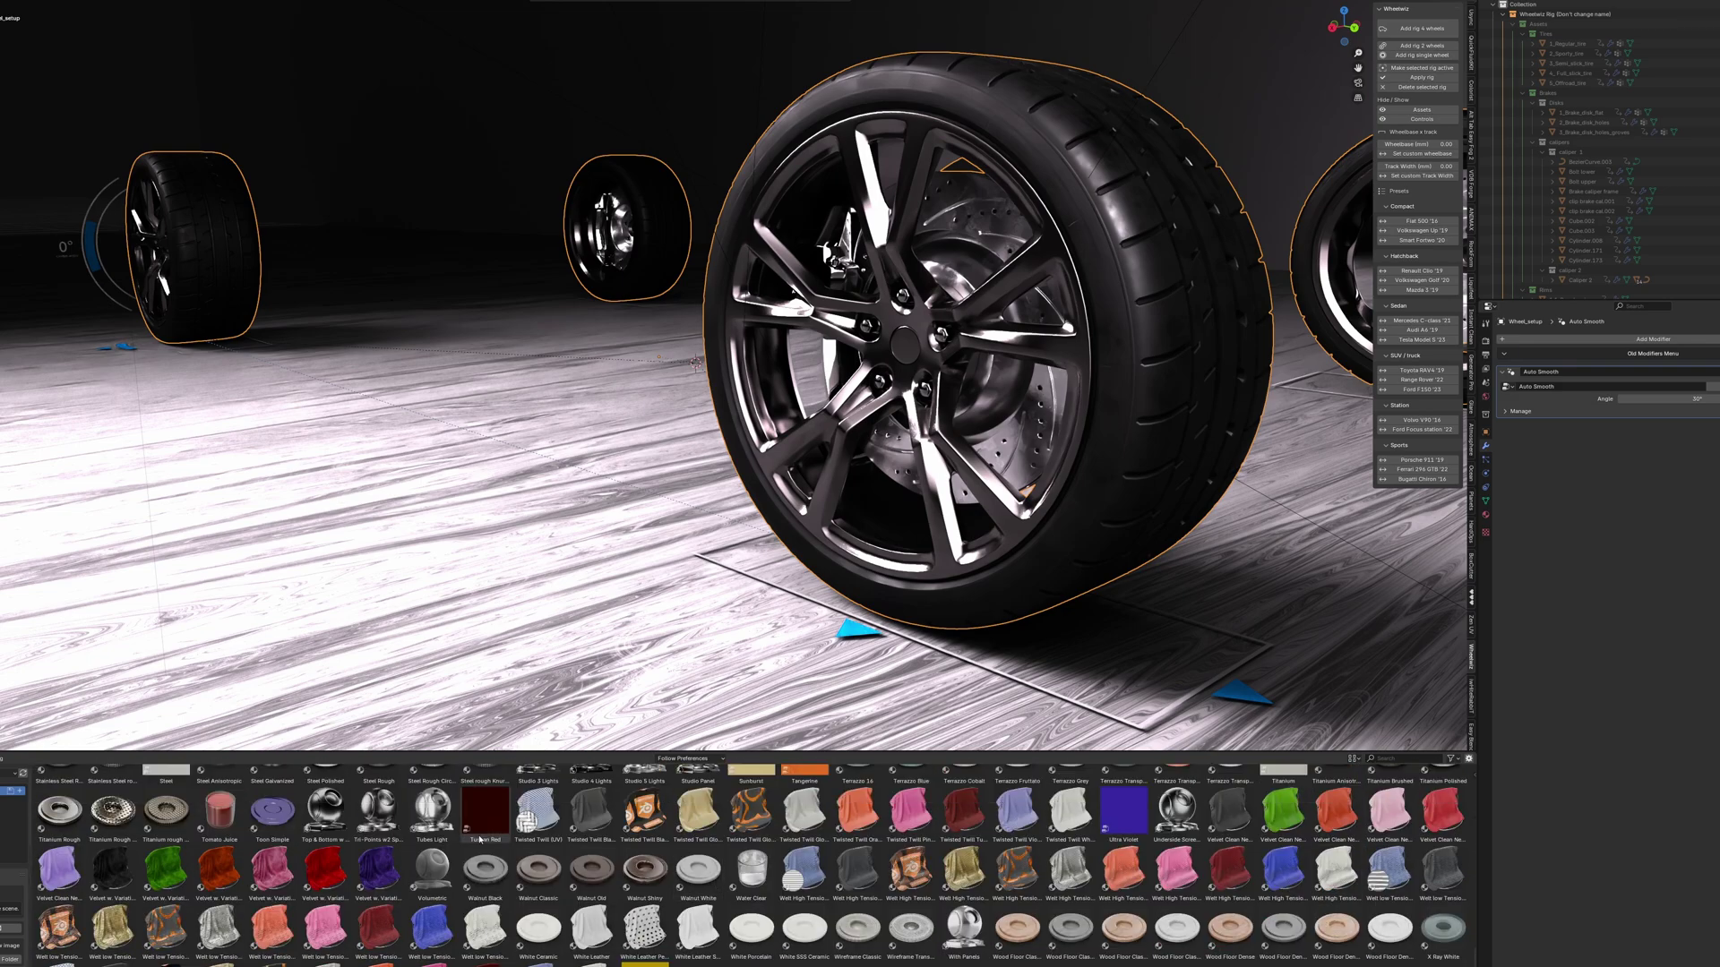
{"action": "scroll", "coordinate": [1333, 767], "scroll_direction": "up", "scroll_amount": 20}
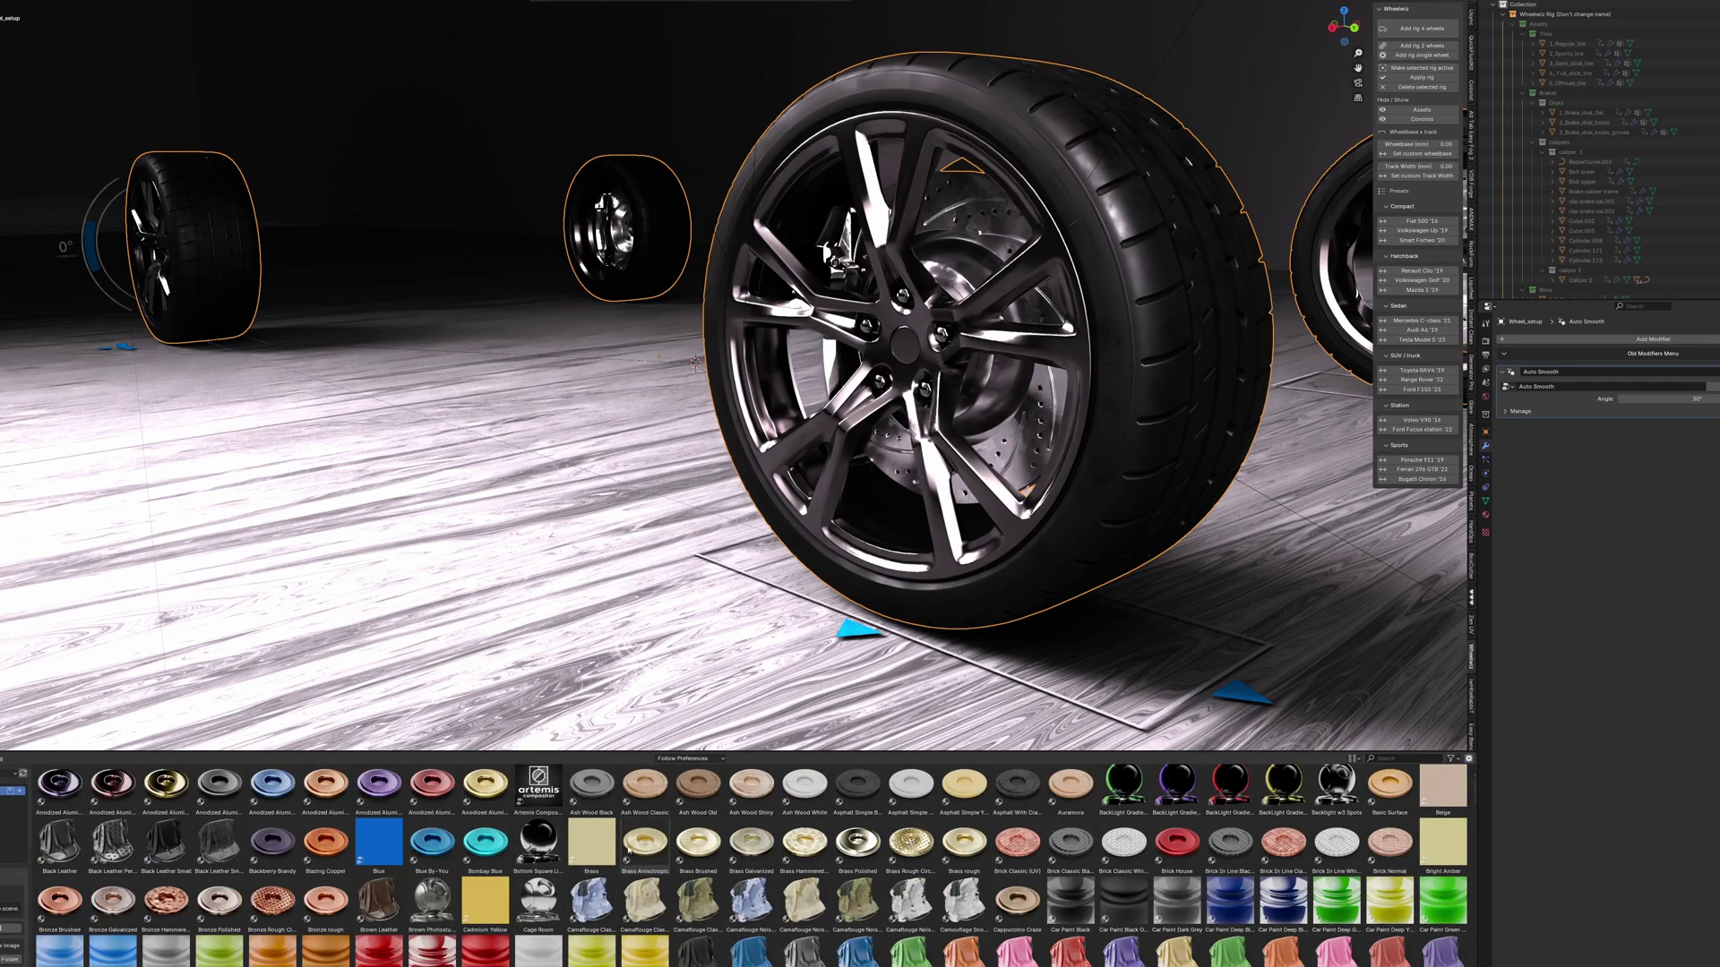
{"action": "left_click_drag", "start_coordinate": [931, 327], "coordinate": [934, 330]}
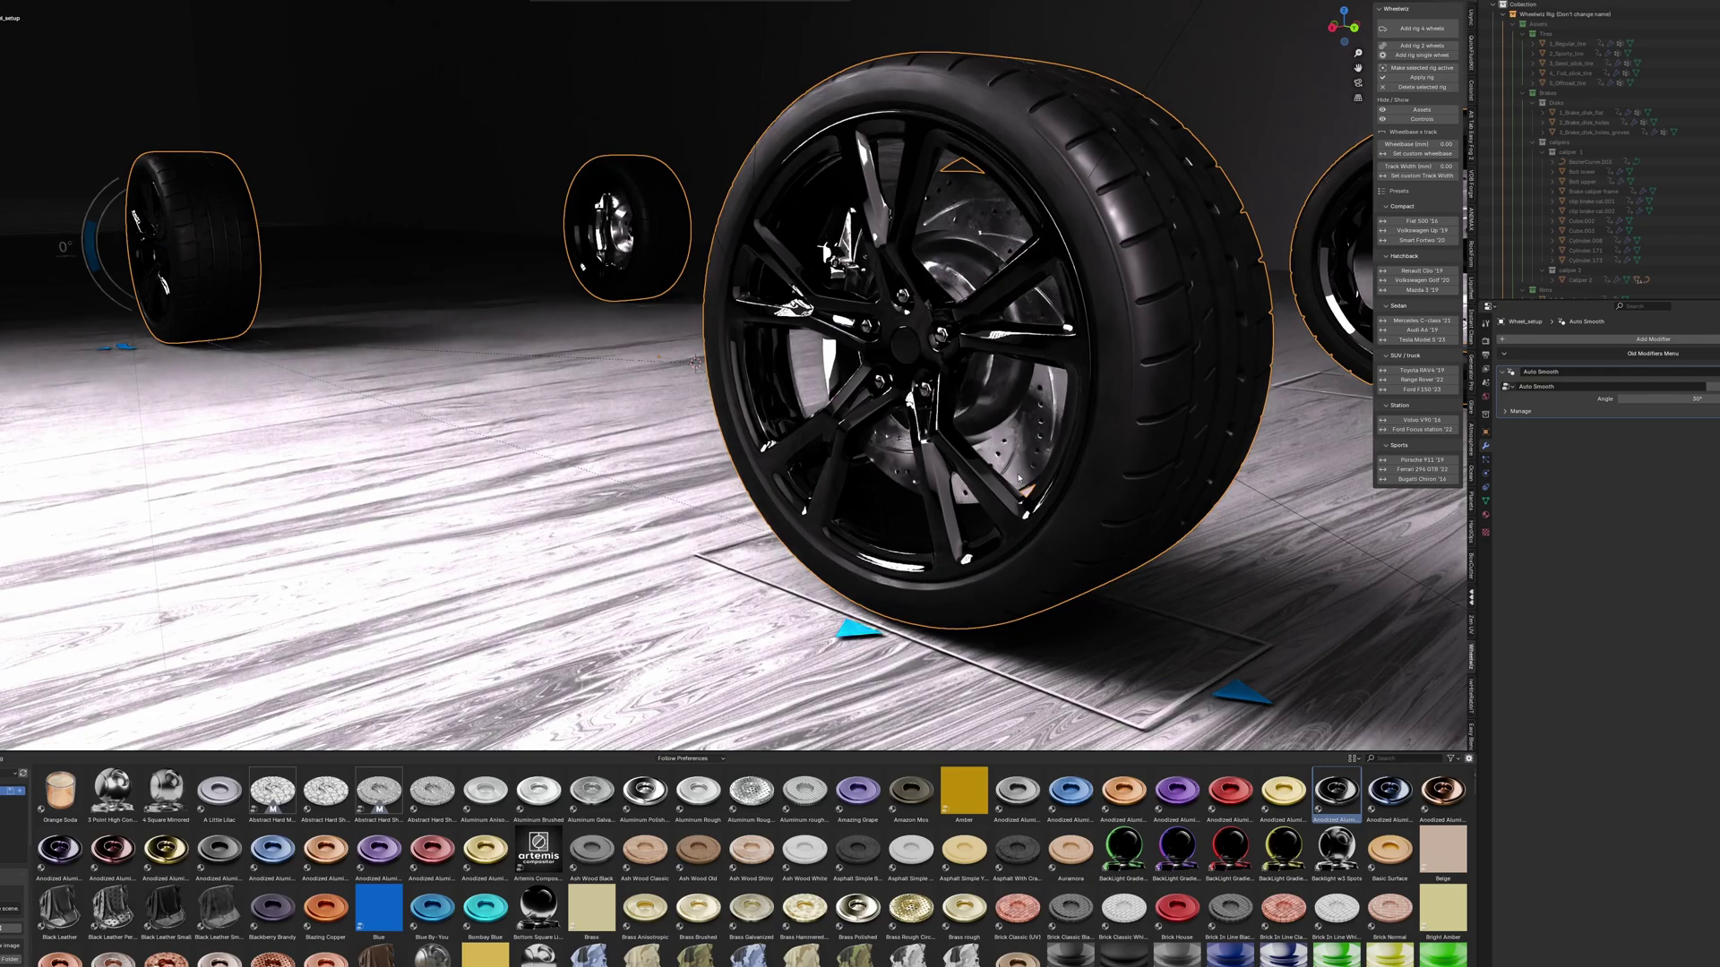
{"action": "scroll", "coordinate": [451, 948], "scroll_direction": "down", "scroll_amount": 10}
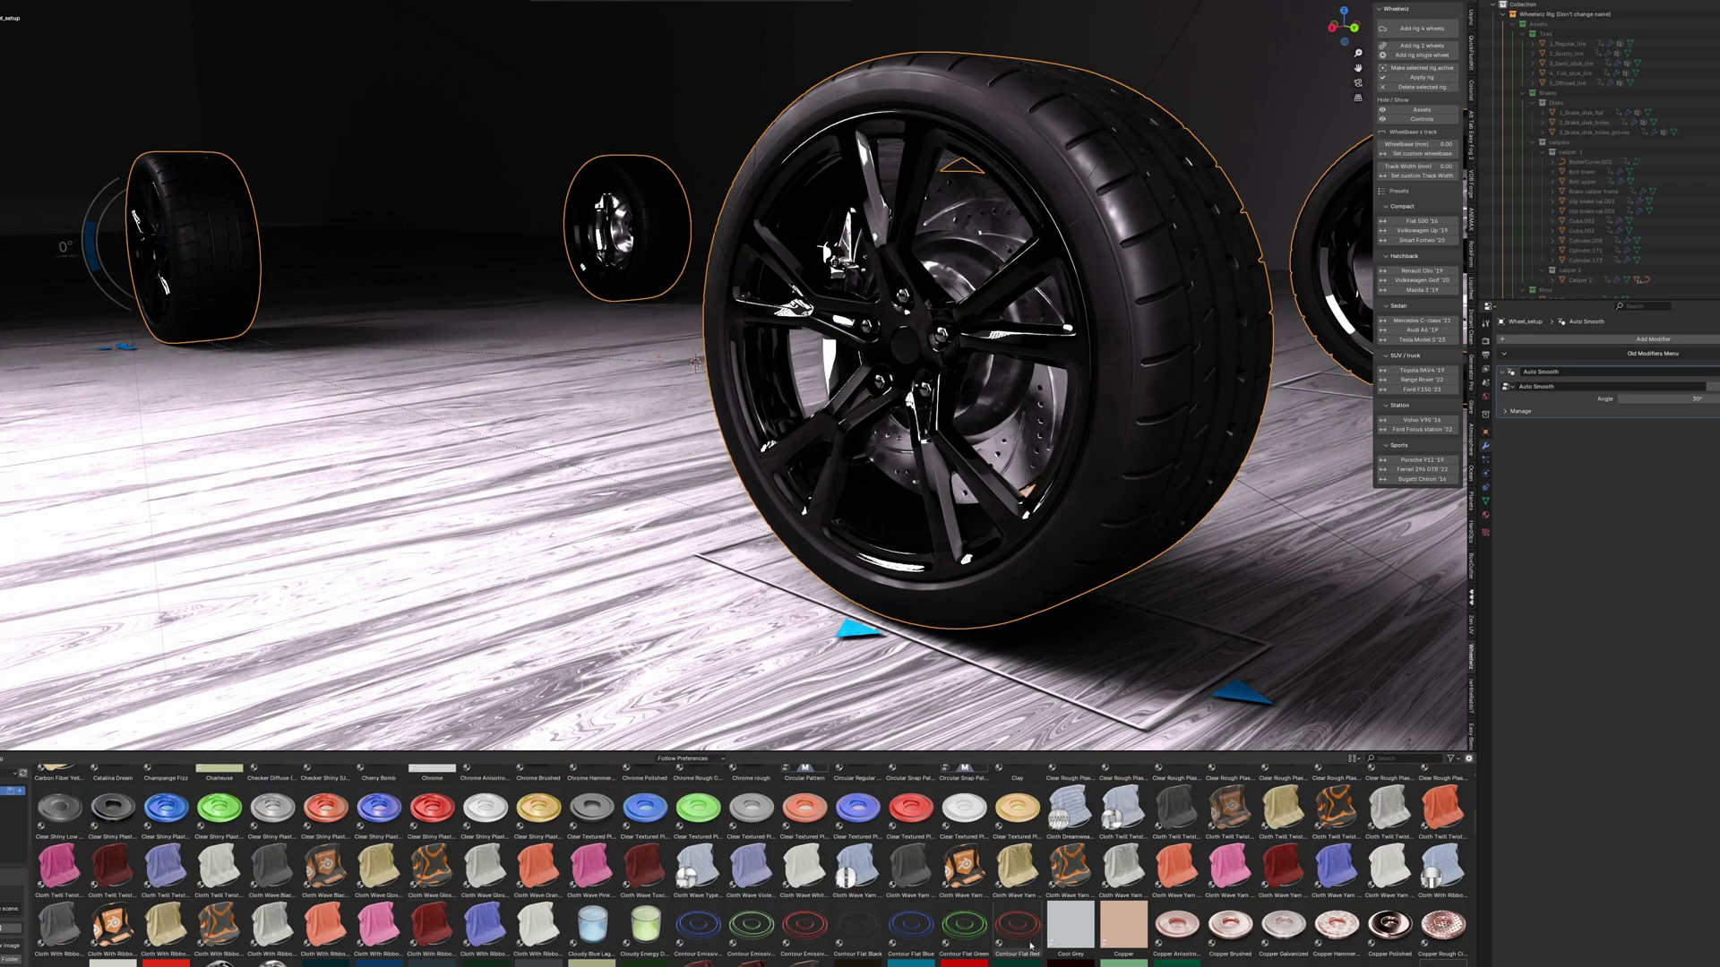
{"action": "scroll", "coordinate": [1030, 945], "scroll_direction": "down", "scroll_amount": 10}
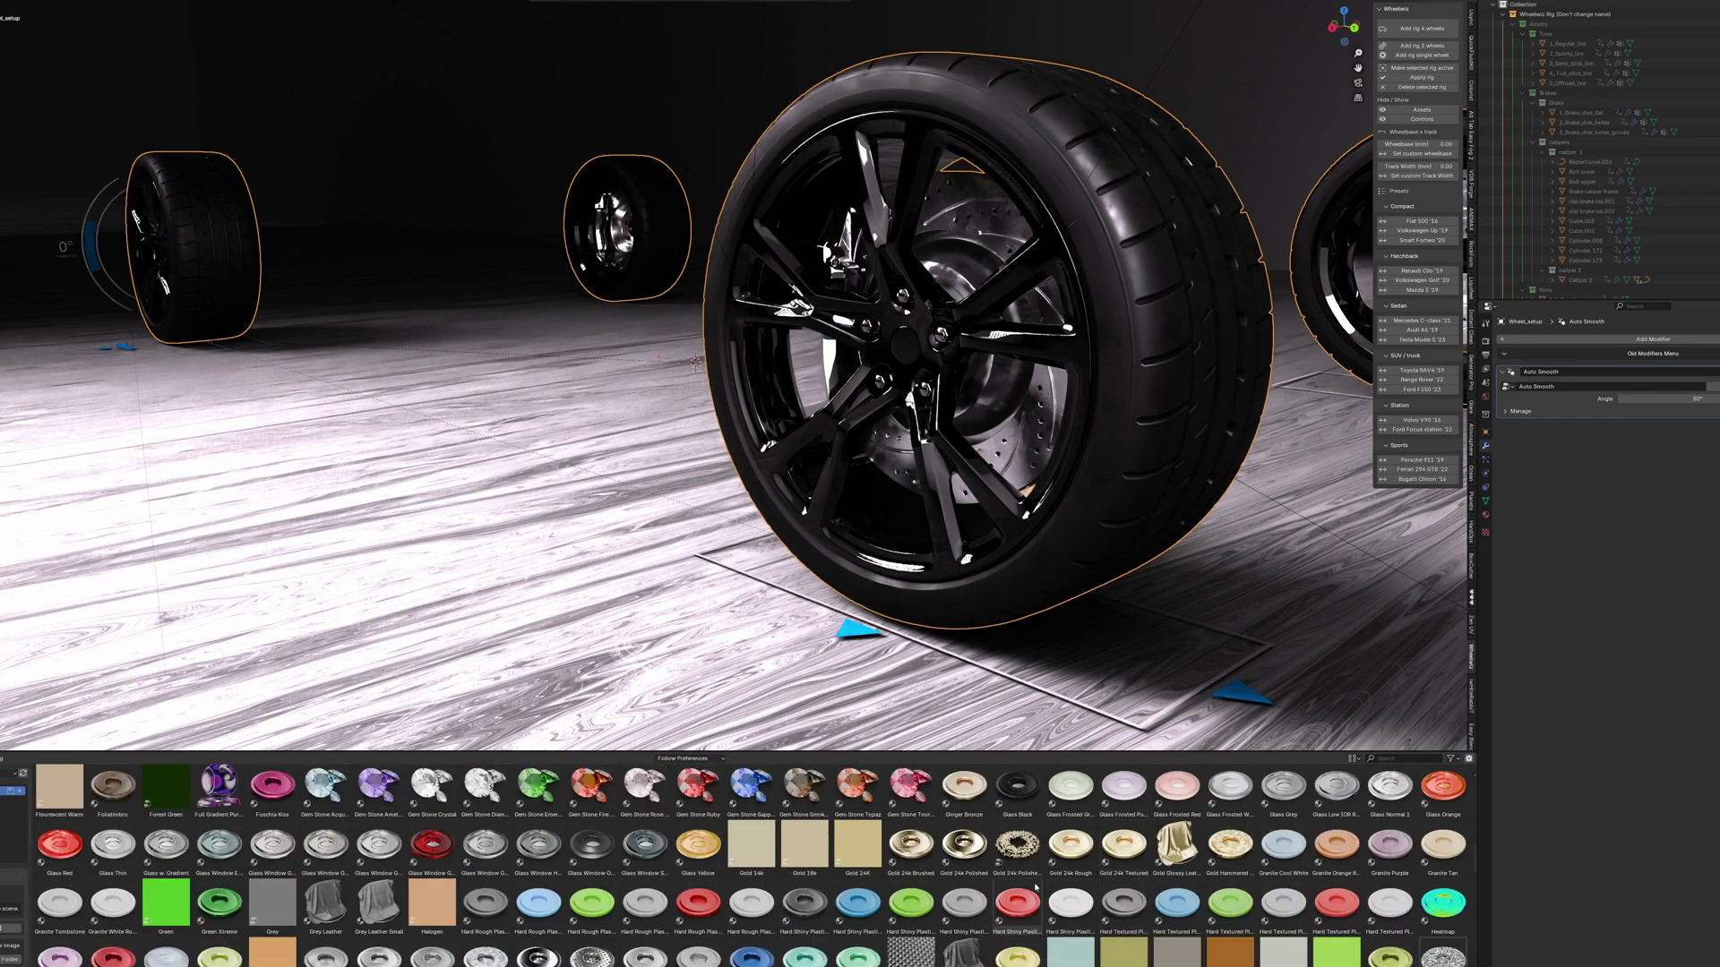
{"action": "scroll", "coordinate": [1036, 887], "scroll_direction": "down", "scroll_amount": 1}
{"action": "scroll", "coordinate": [742, 894], "scroll_direction": "up", "scroll_amount": 4}
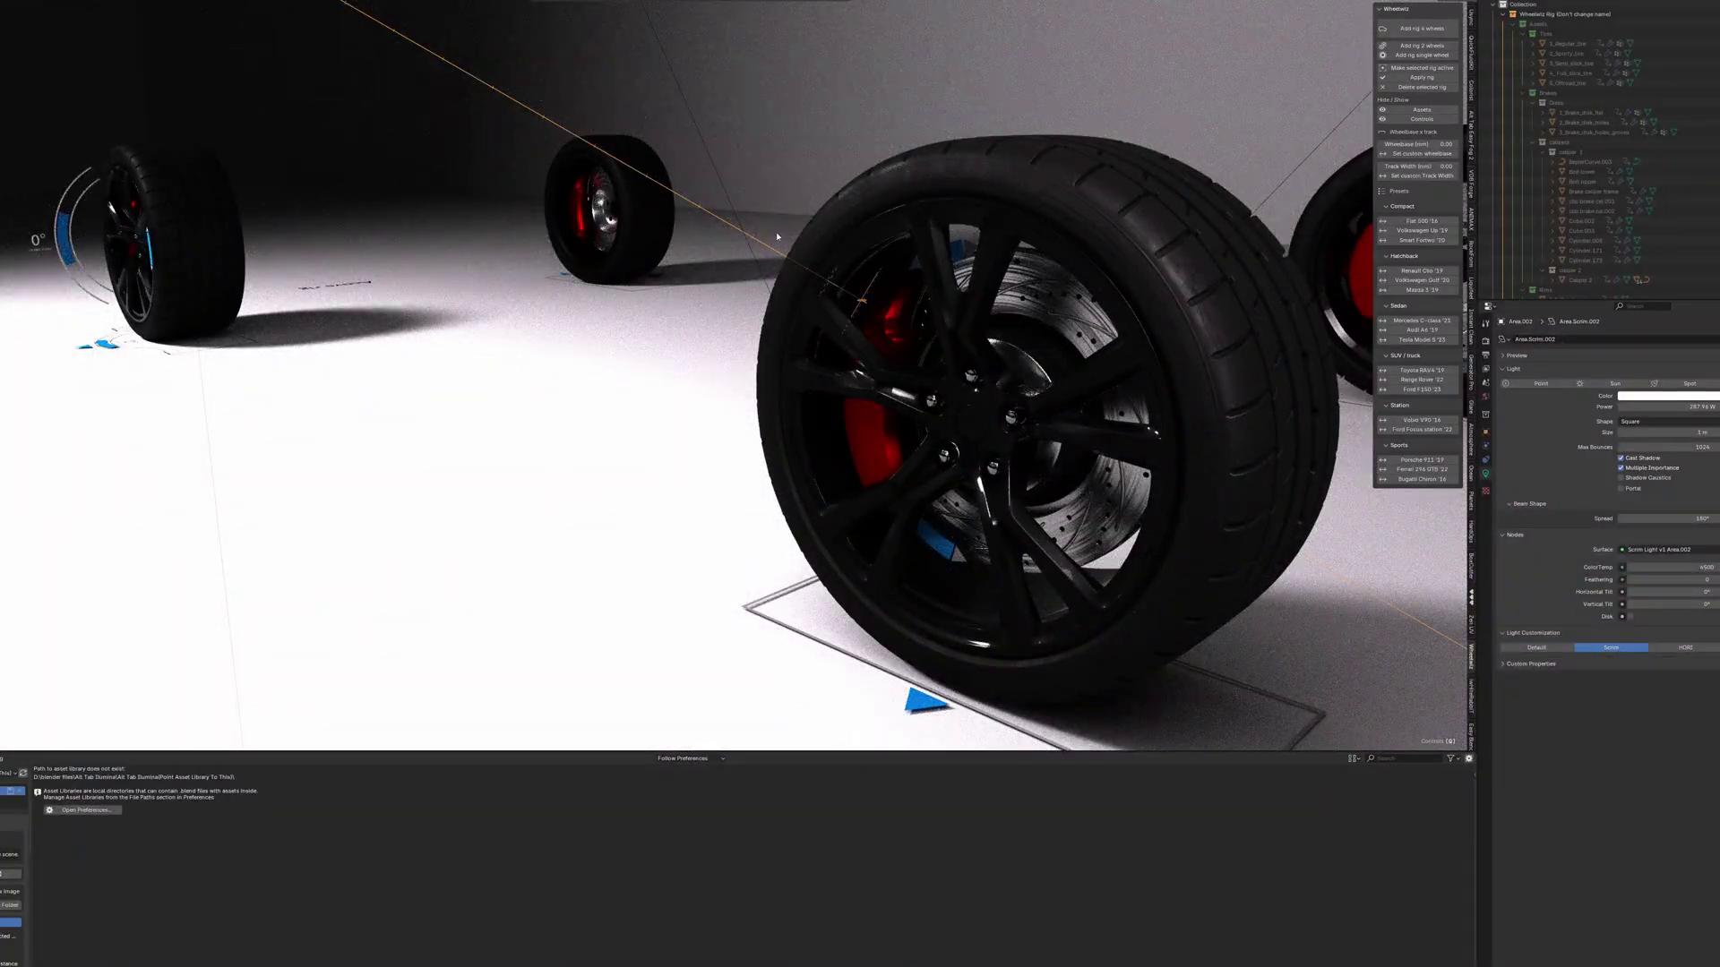
Switch the area light to HDRI at 5.63 m size, then undo back to the original light
{"action": "left_click", "coordinate": [1672, 652]}
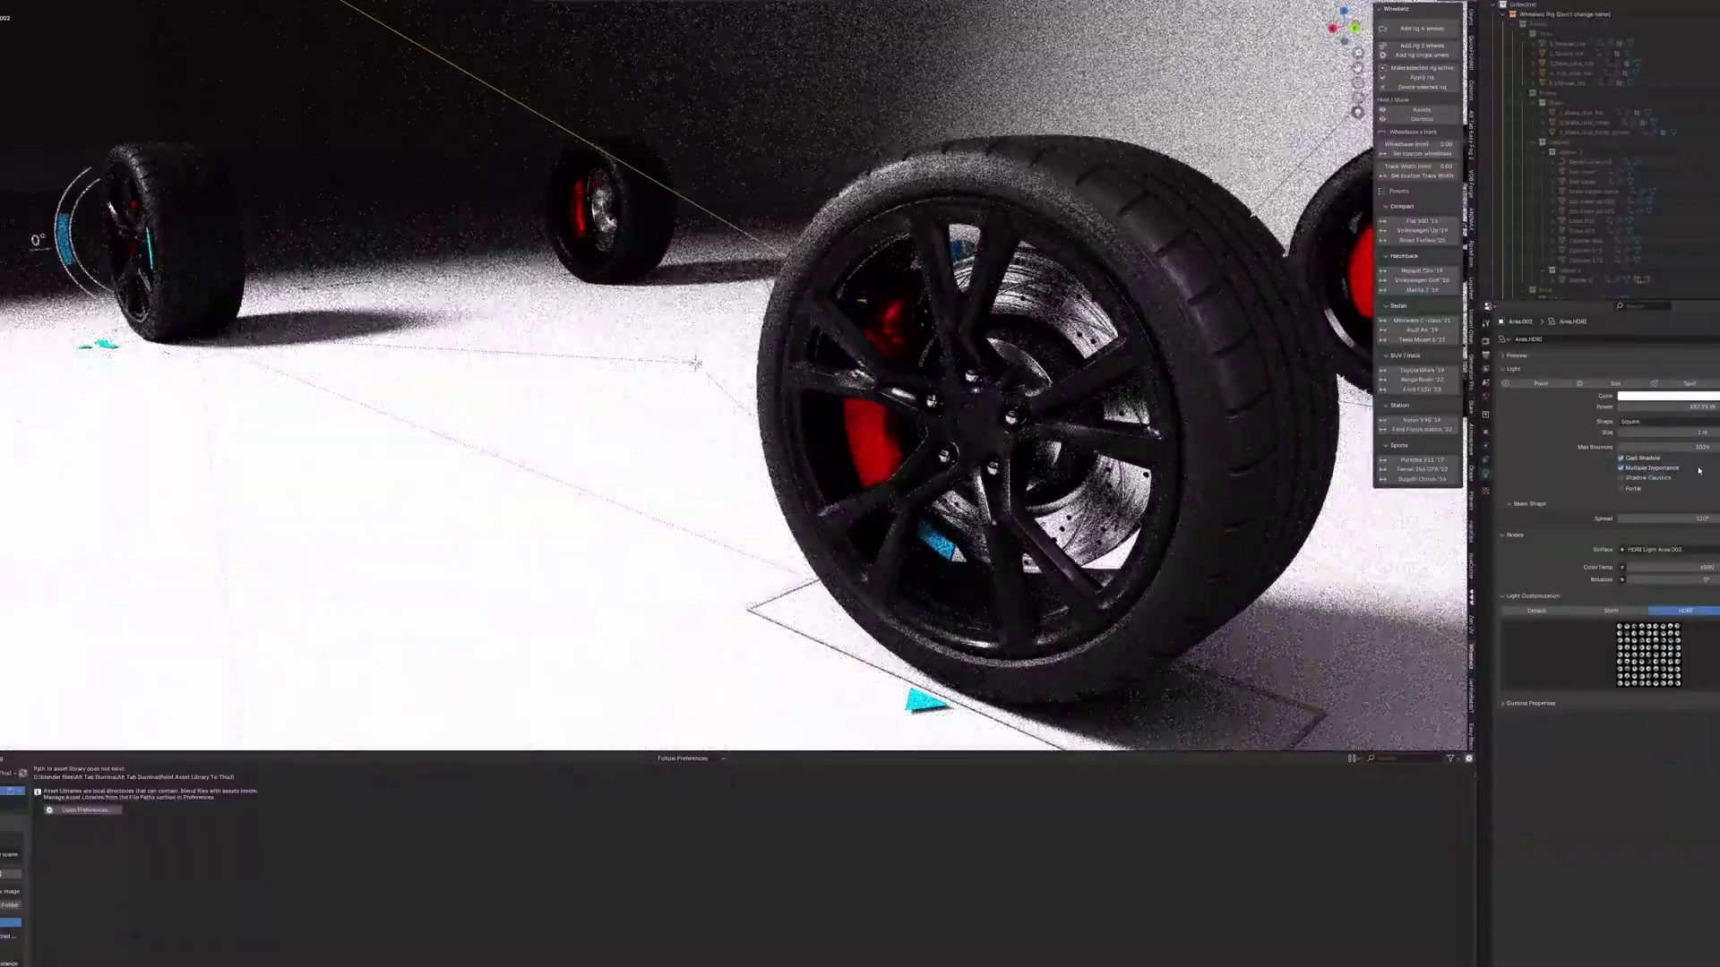
{"action": "left_click_drag", "start_coordinate": [1675, 432], "coordinate": [1711, 431]}
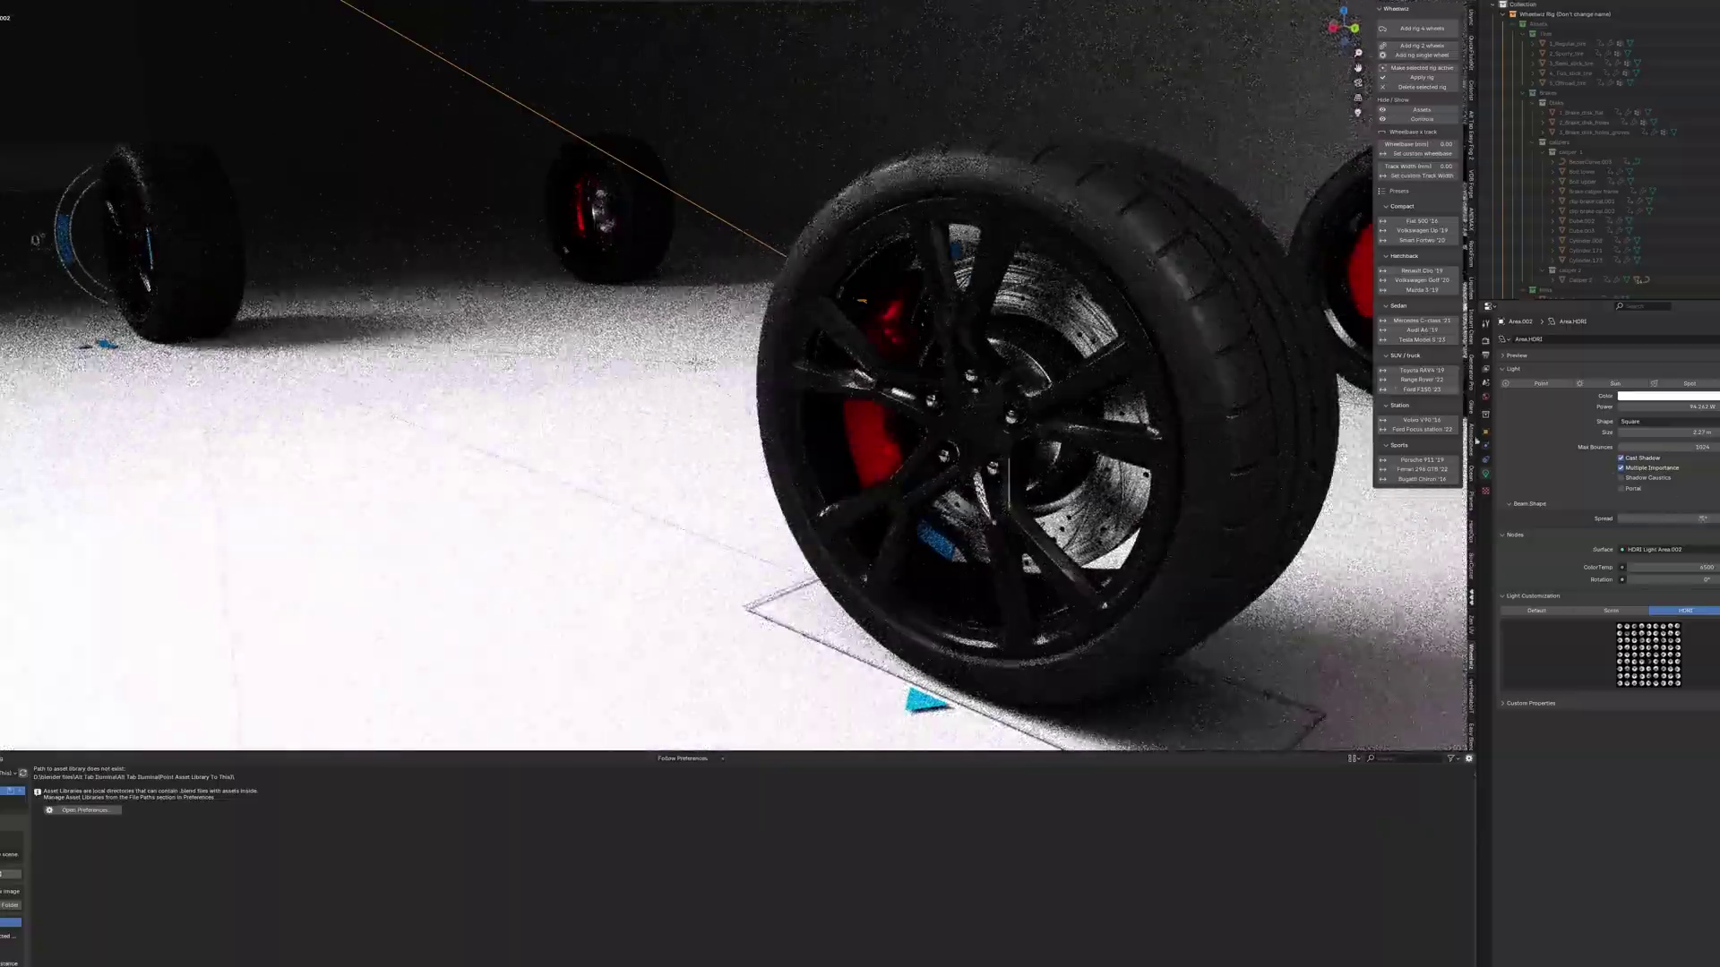
{"action": "key", "text": "ctrl+z"}
{"action": "key", "text": "ctrl+z"}
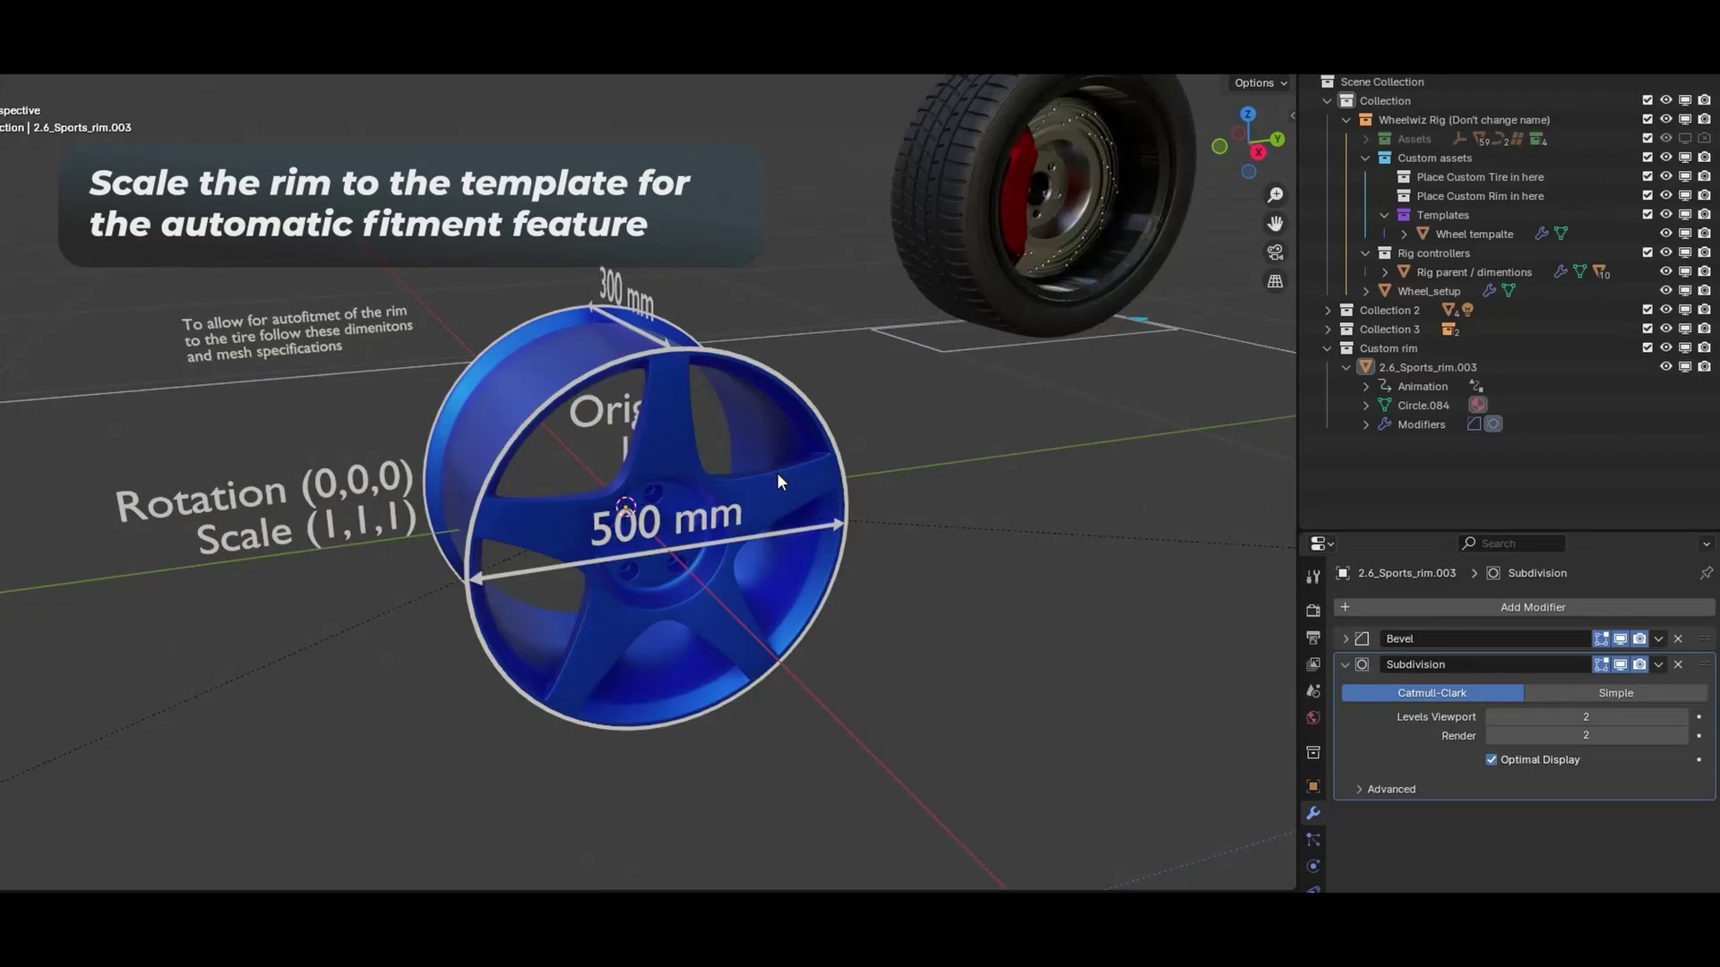
On Wheel_setup, enable Custom rim and assign the 'Custom rim' collection as its source
{"action": "scroll", "coordinate": [798, 475], "scroll_direction": "down", "scroll_amount": 5}
{"action": "scroll", "coordinate": [421, 569], "scroll_direction": "up", "scroll_amount": 2}
{"action": "left_click", "coordinate": [421, 569]}
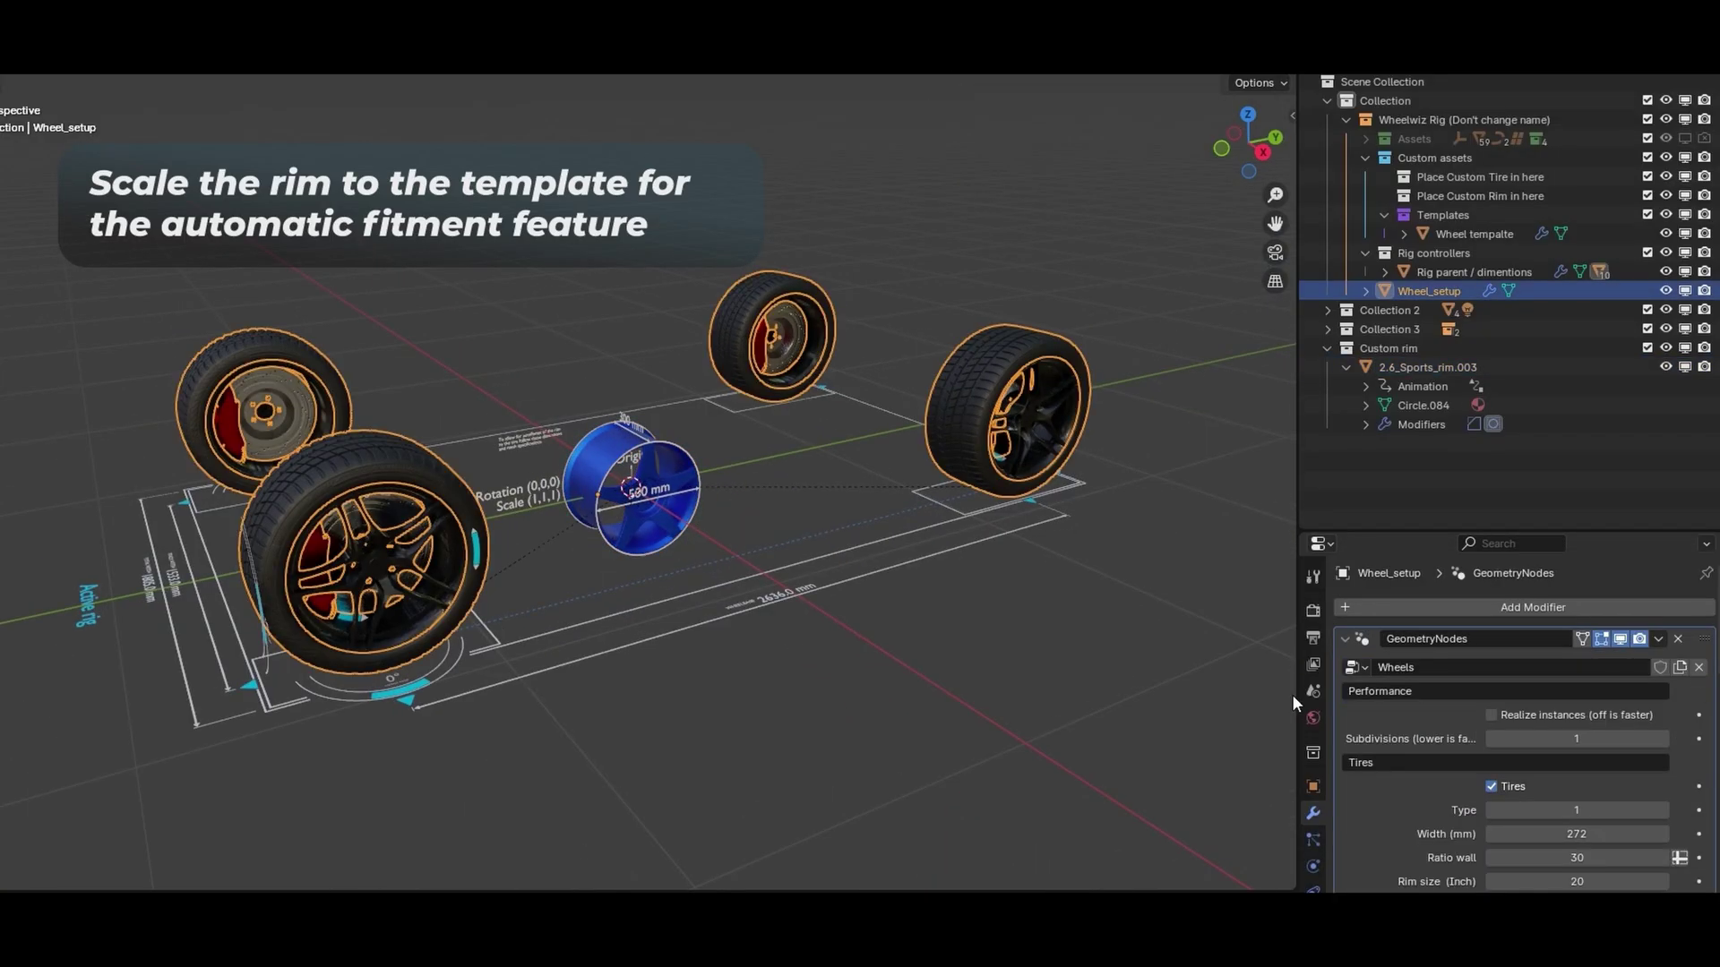
{"action": "scroll", "coordinate": [1390, 787], "scroll_direction": "down", "scroll_amount": 10}
{"action": "left_click", "coordinate": [1536, 704]}
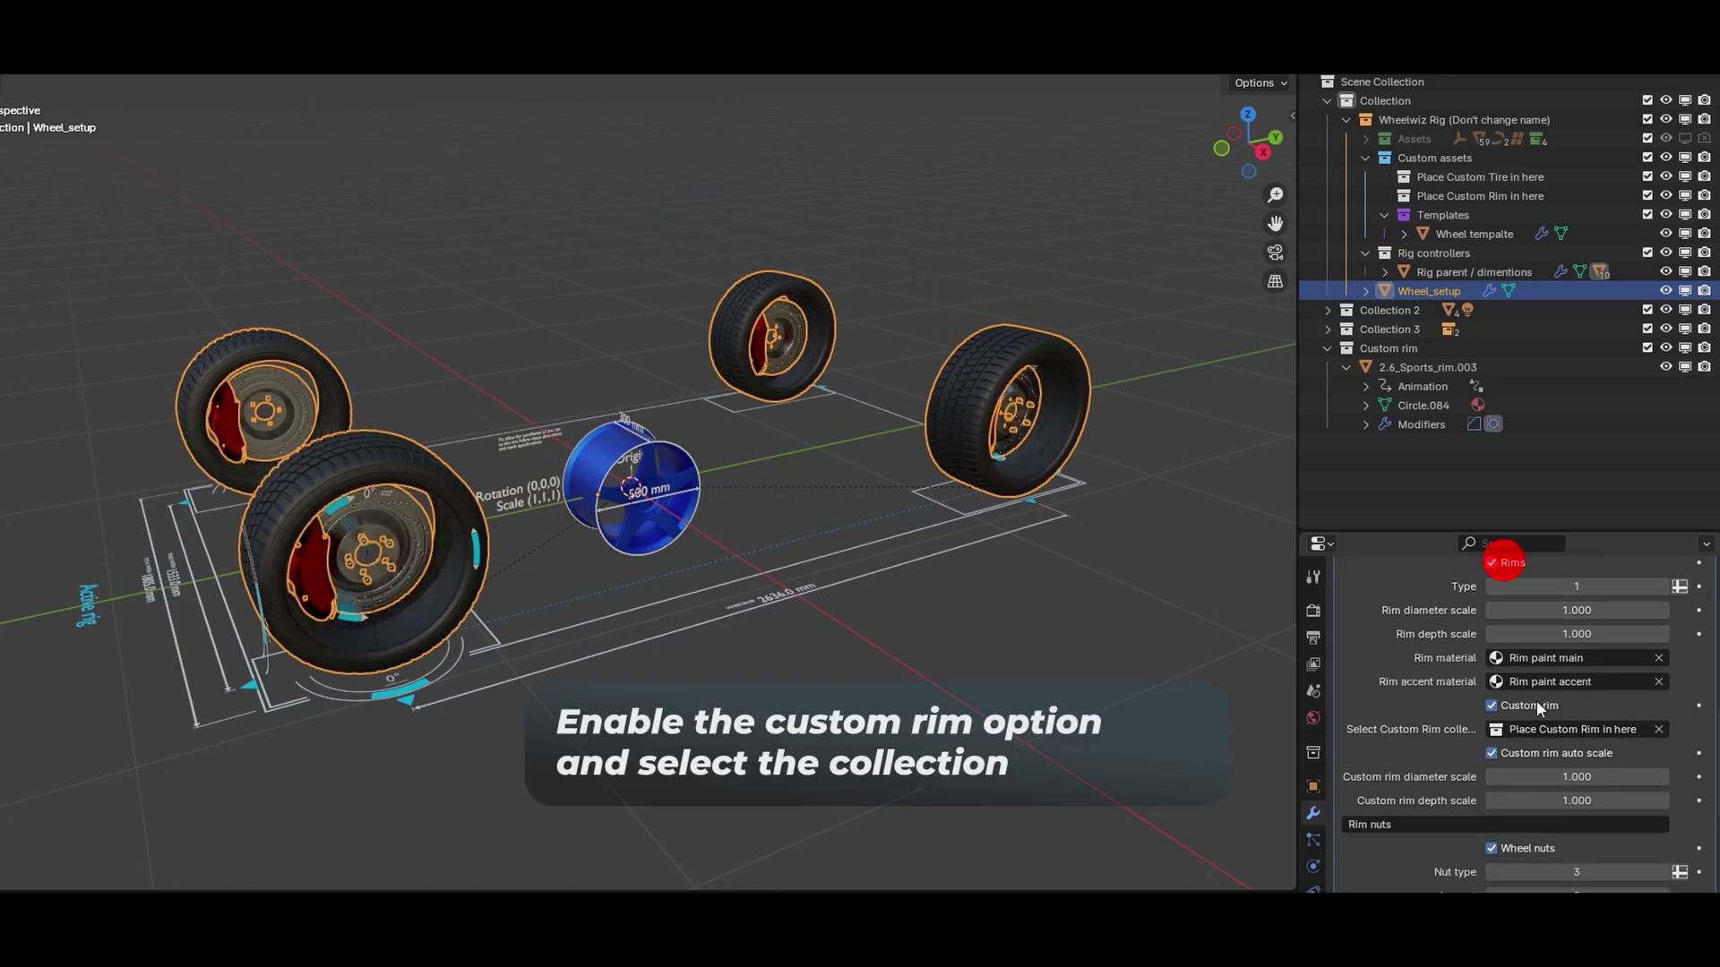
{"action": "left_click", "coordinate": [1654, 731]}
{"action": "type", "text": "custom rim"}
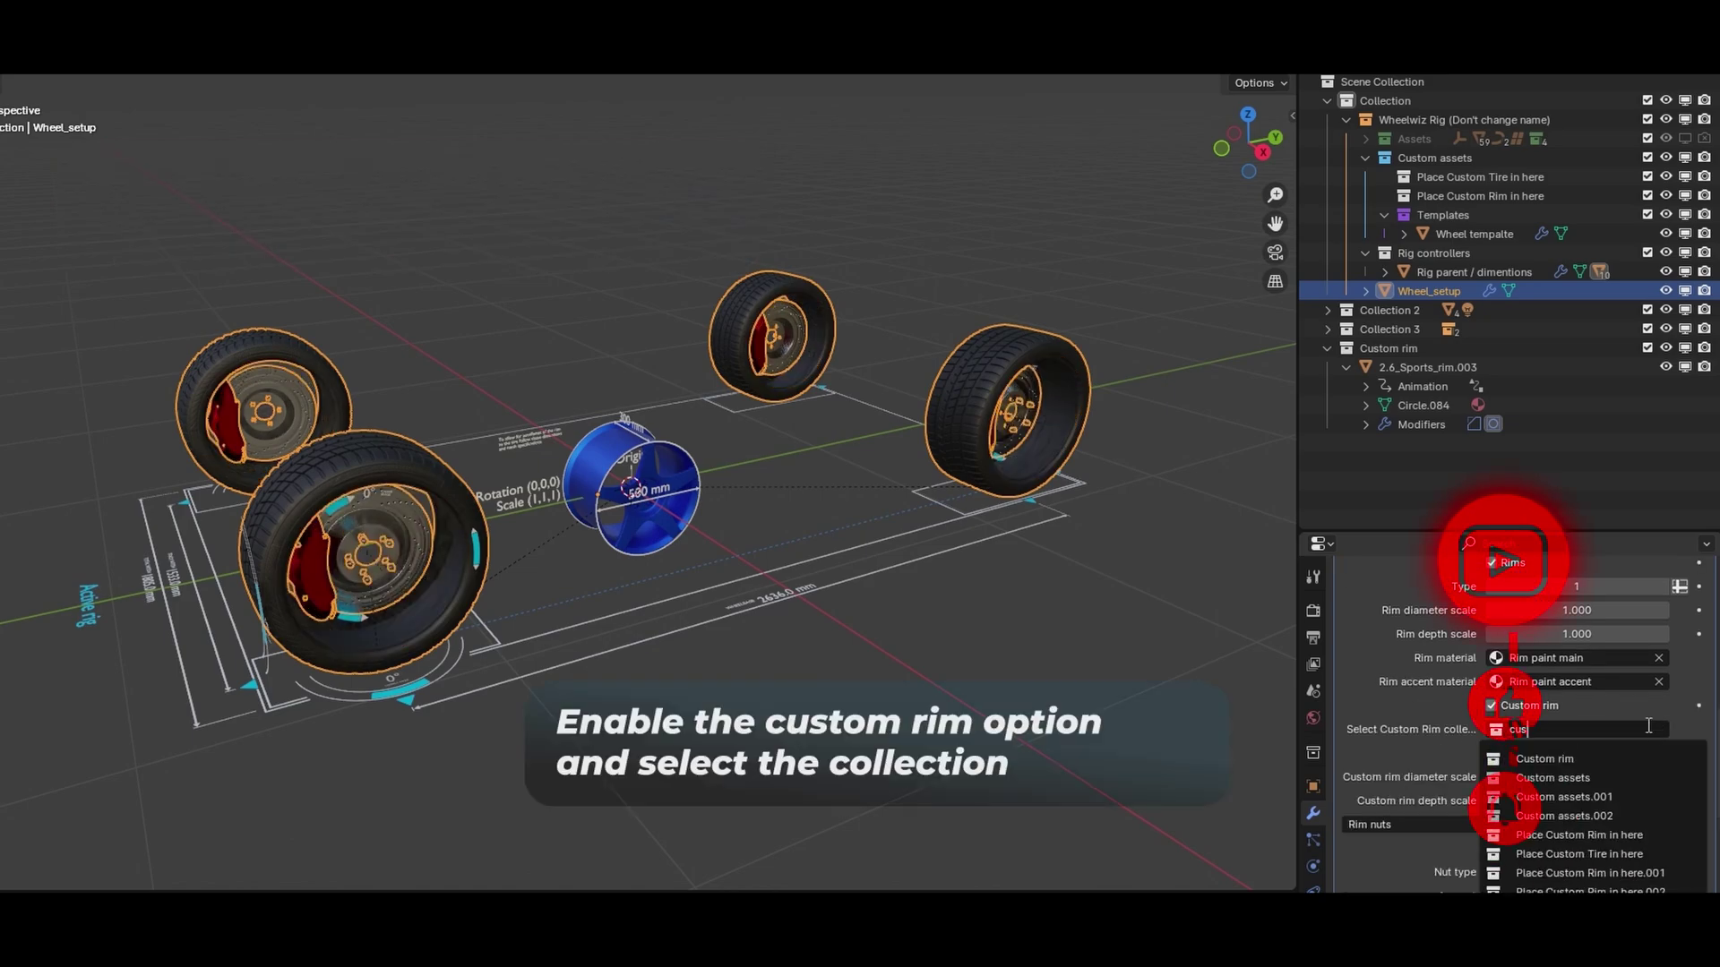
{"action": "key", "text": "Return"}
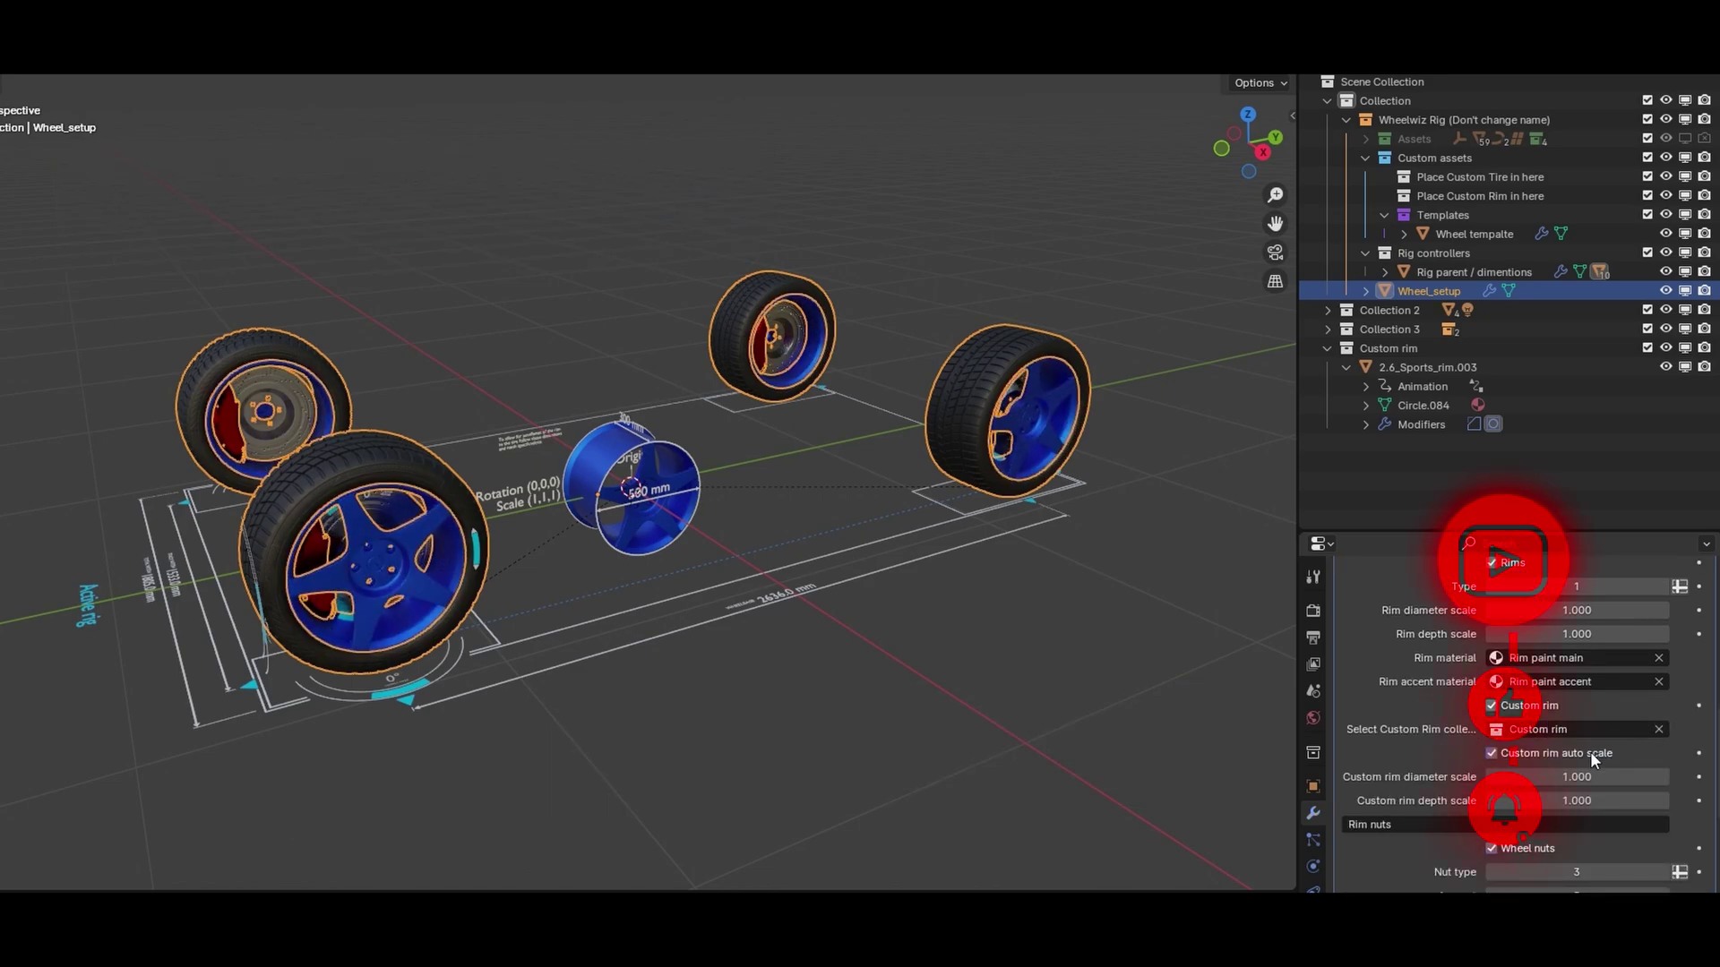